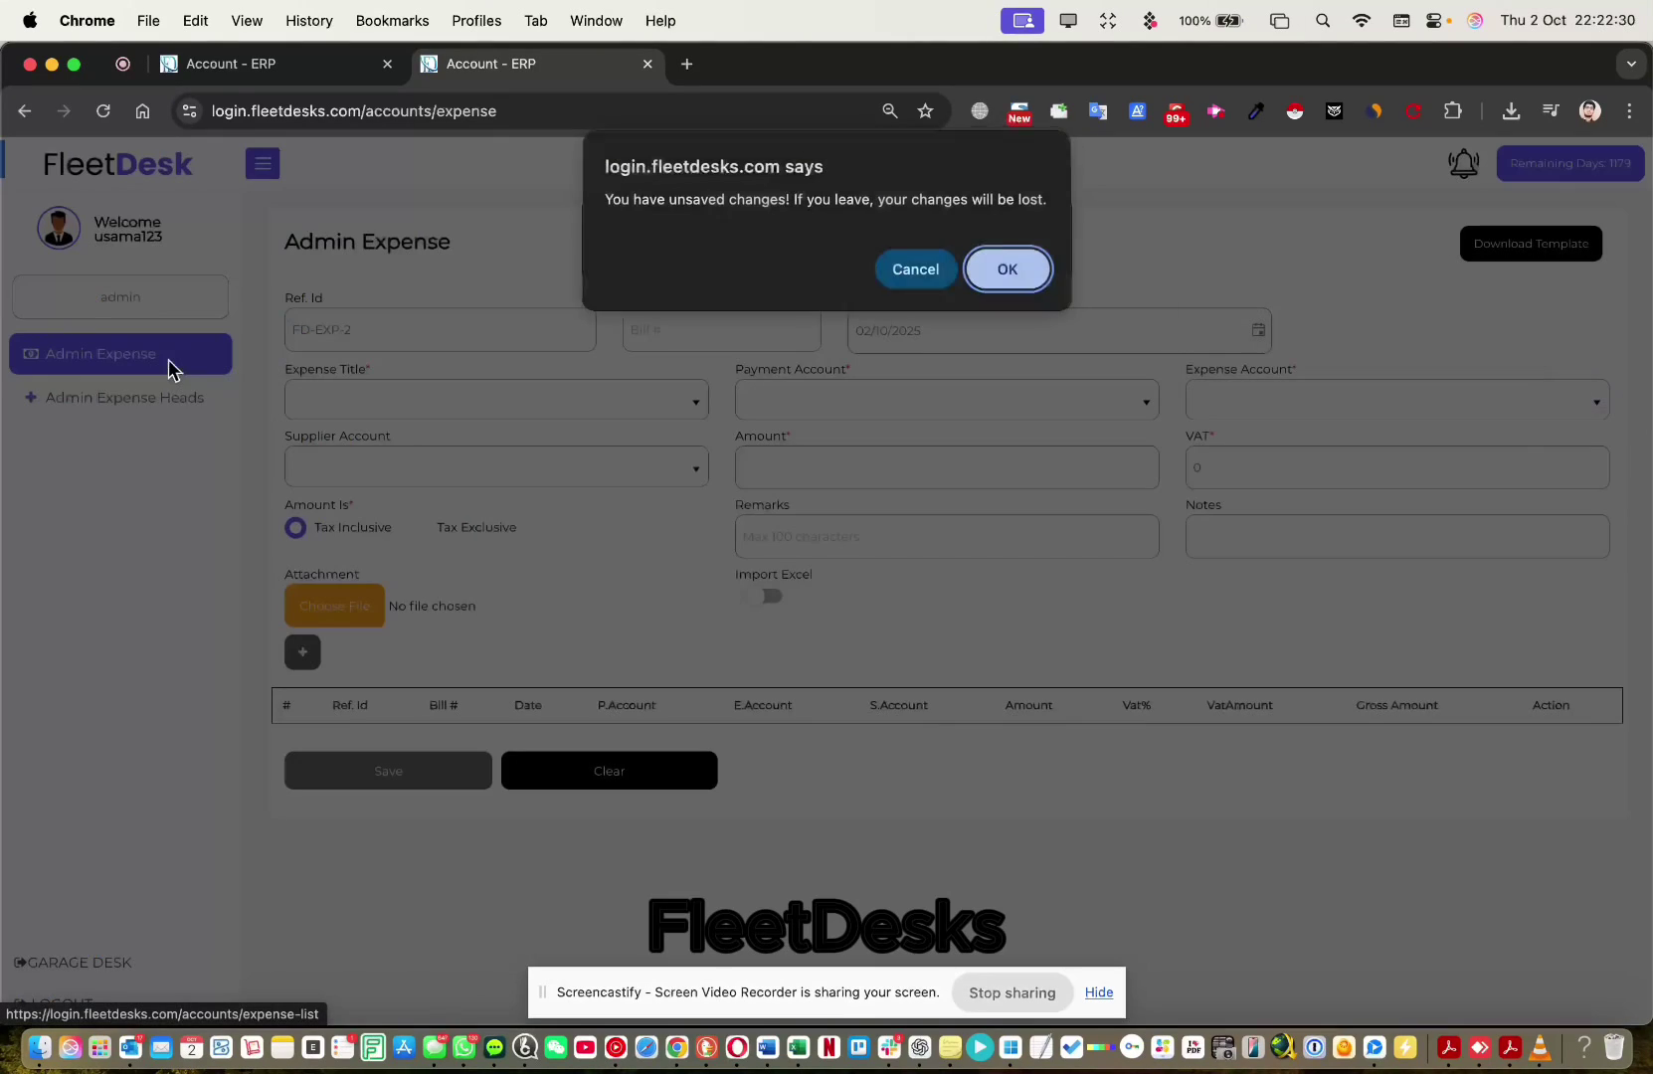
# Step: Leave the unsaved expense form, discarding its changes, and switch to the Word notes on expenses and bills
pyautogui.click(999, 266)
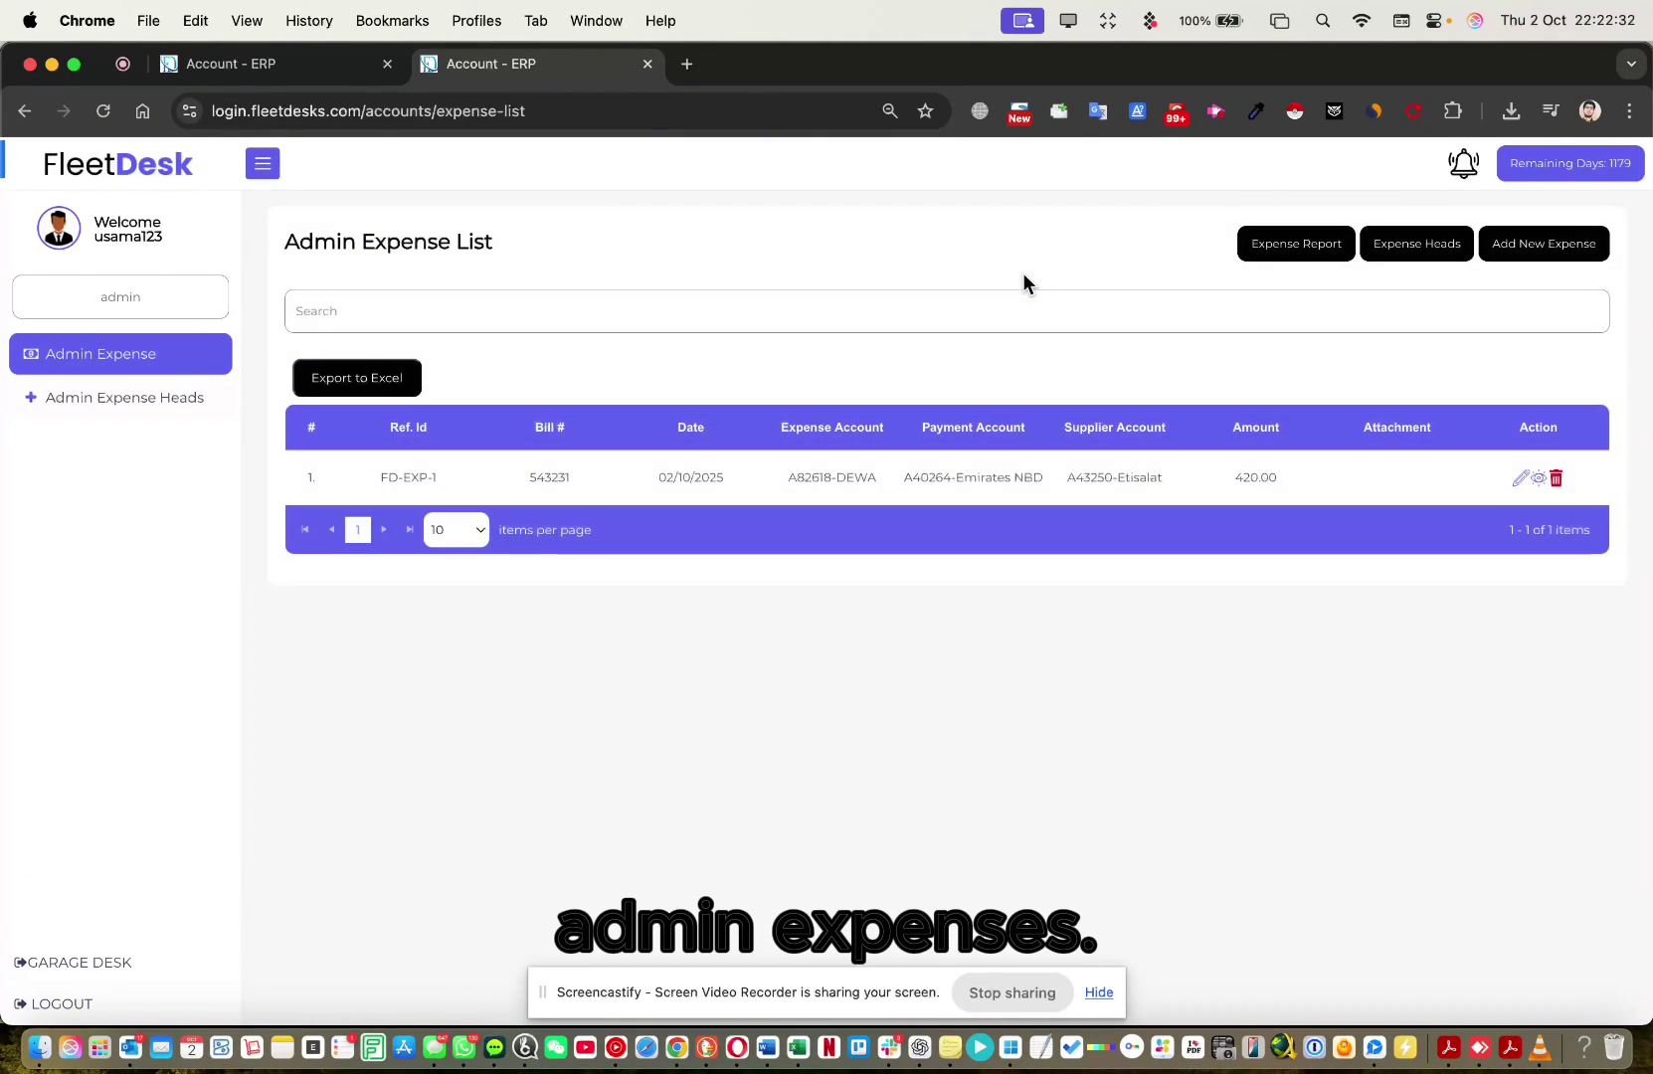
pyautogui.click(748, 1044)
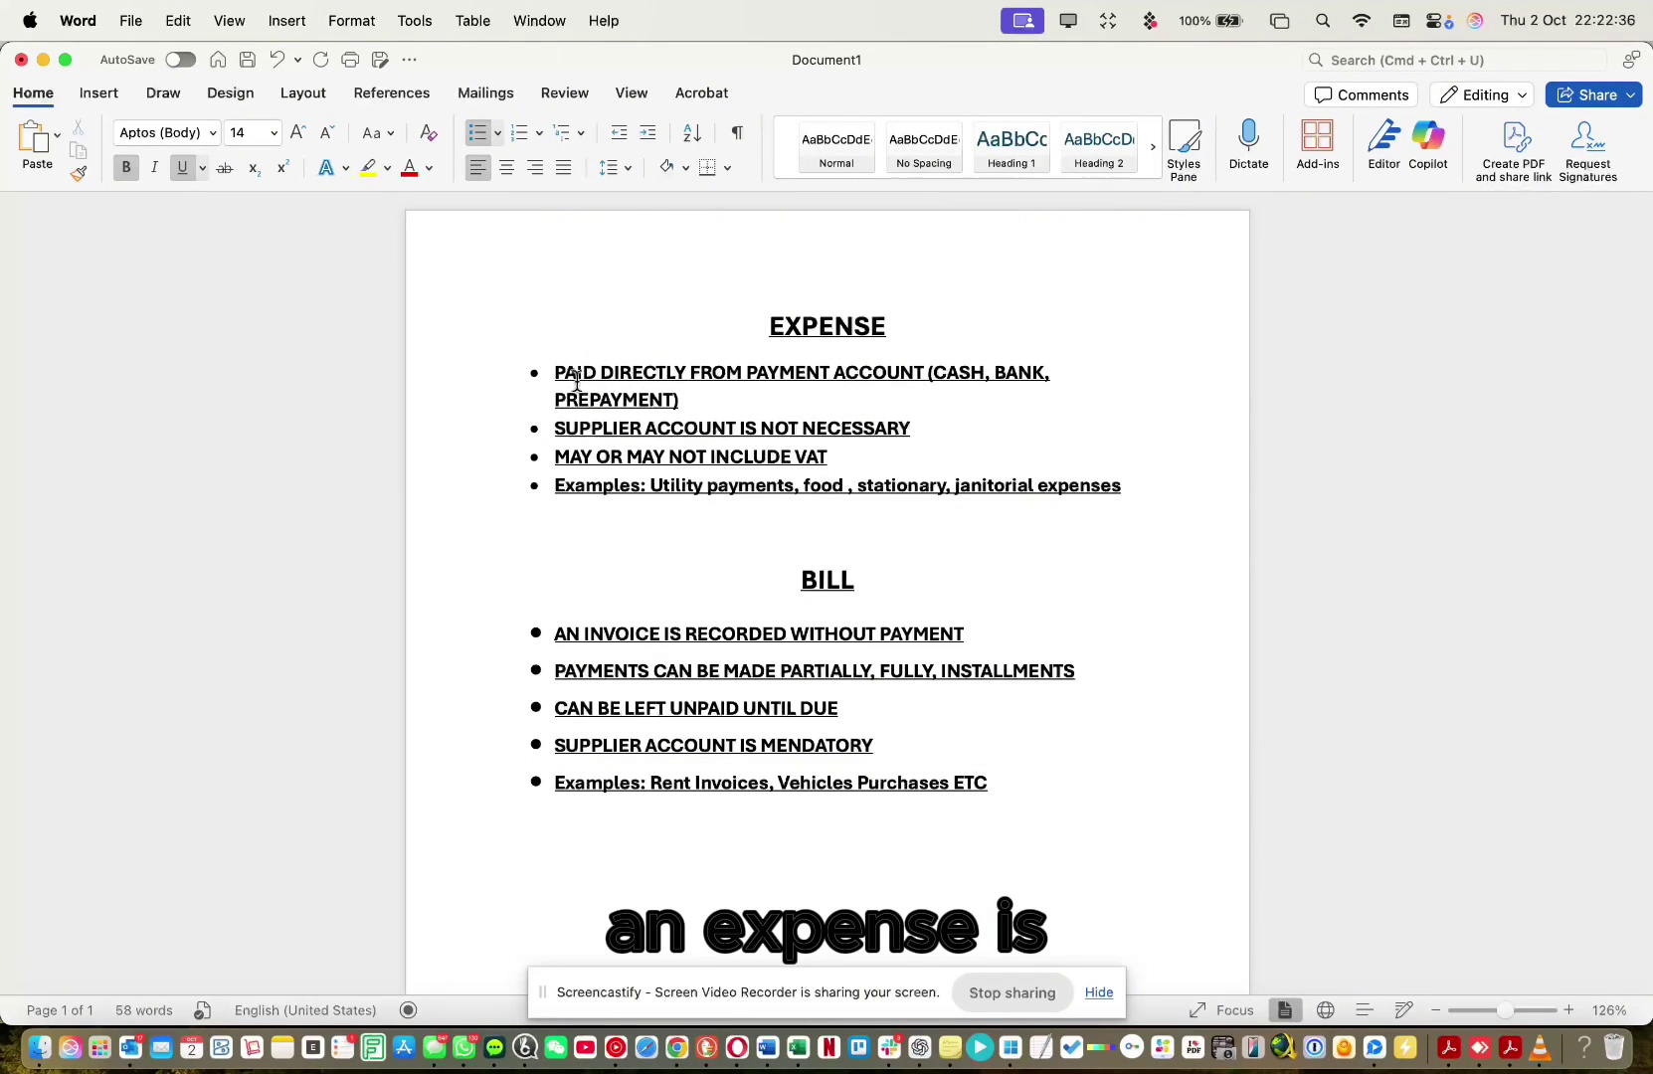
# Step: Examine the points under the EXPENSE heading on direct payment accounts, the supplier account and VAT
pyautogui.moveTo(555, 372); pyautogui.dragTo(687, 374)
pyautogui.click(713, 373)
pyautogui.doubleClick(713, 373)
pyautogui.click(812, 373)
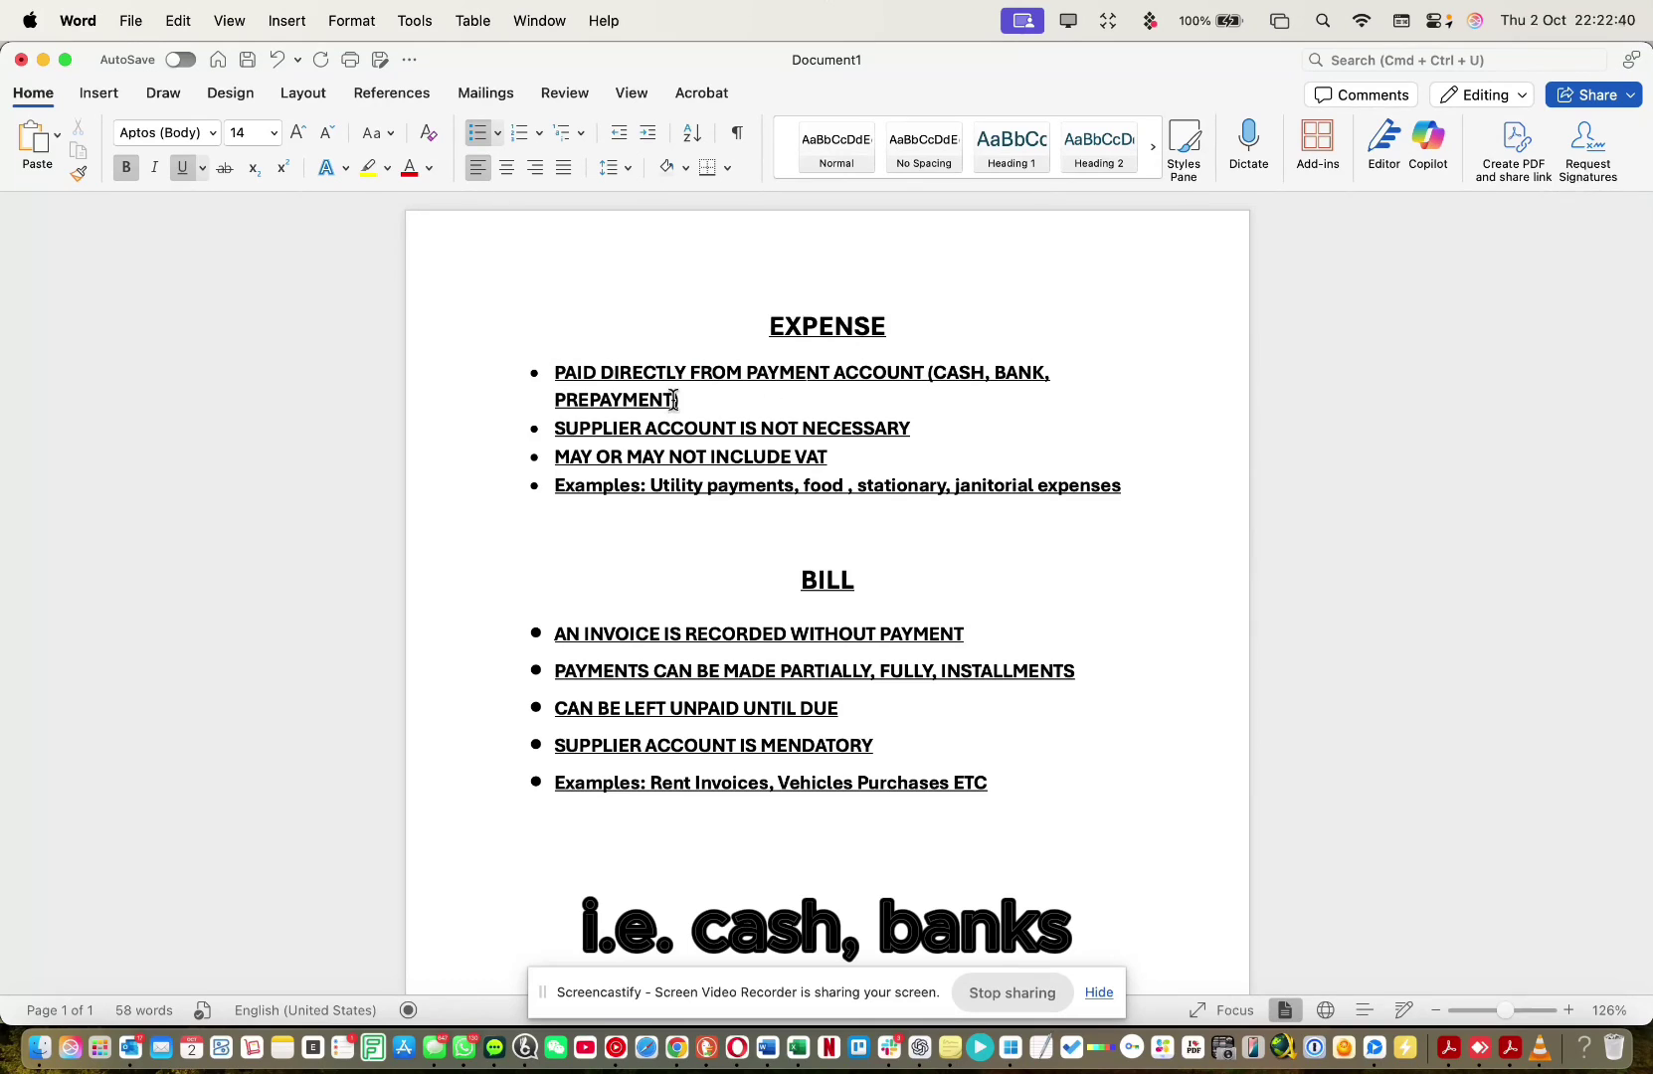
pyautogui.moveTo(600, 428); pyautogui.dragTo(754, 428)
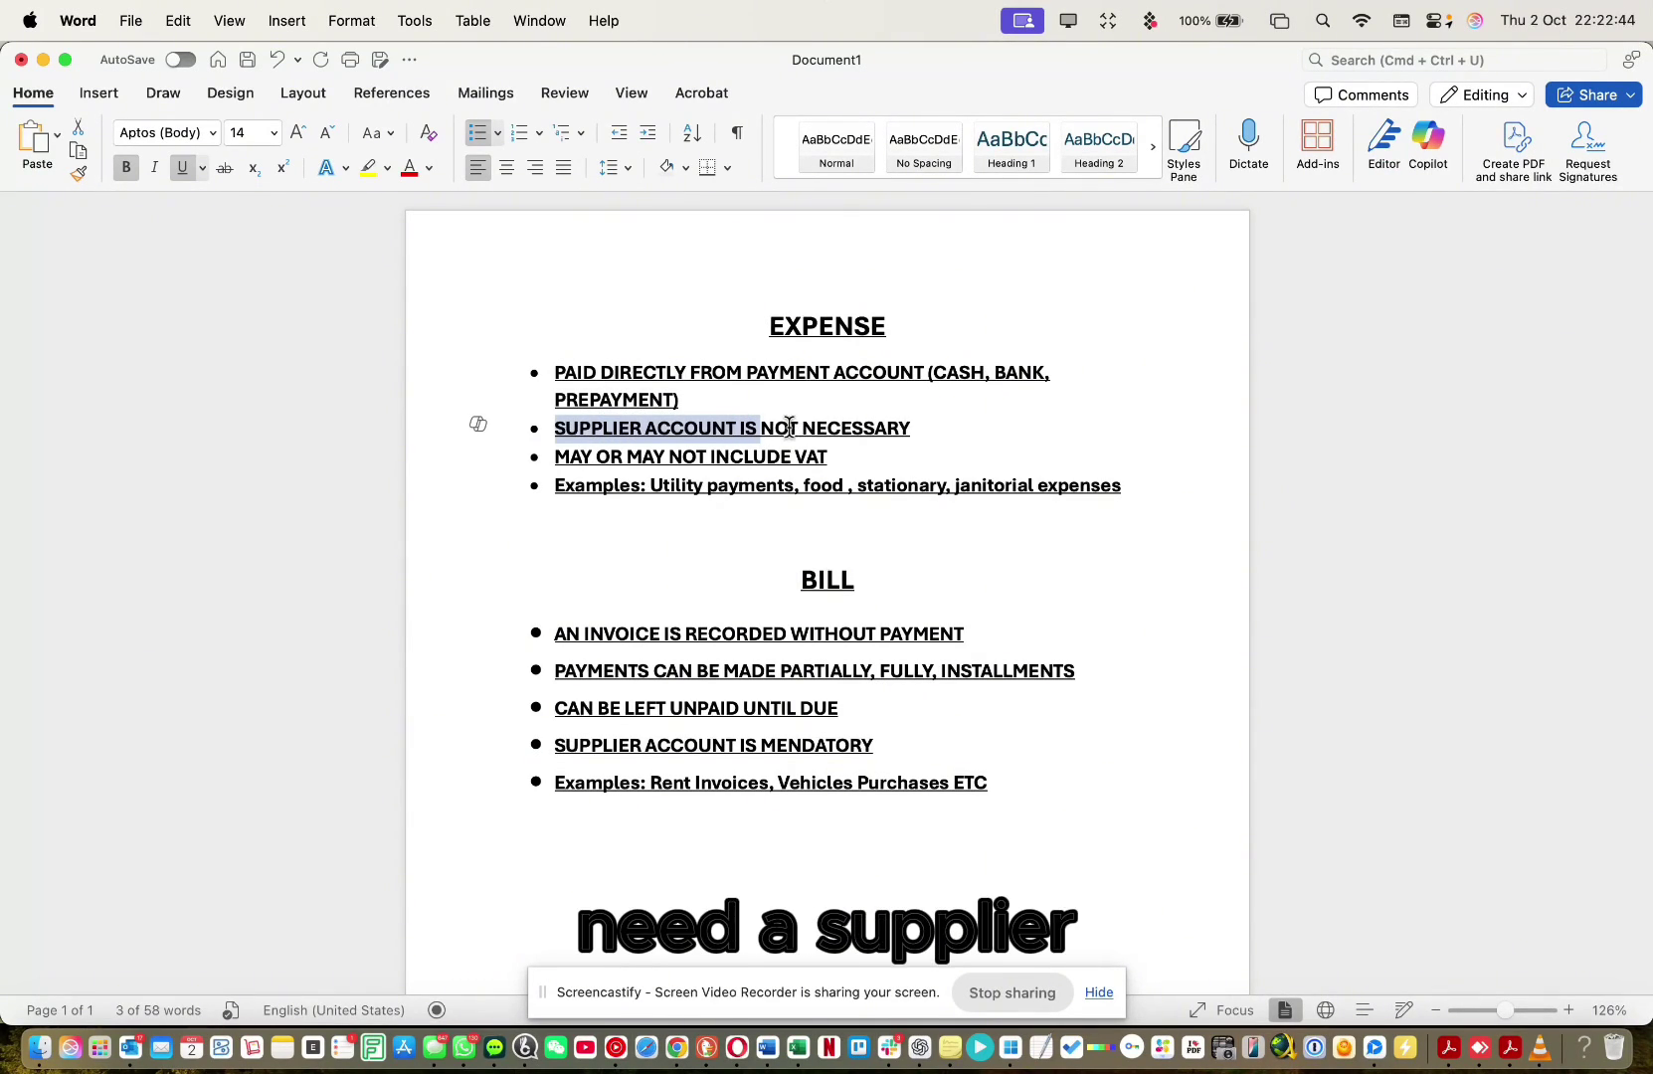
pyautogui.click(827, 427)
pyautogui.moveTo(642, 459); pyautogui.dragTo(759, 455)
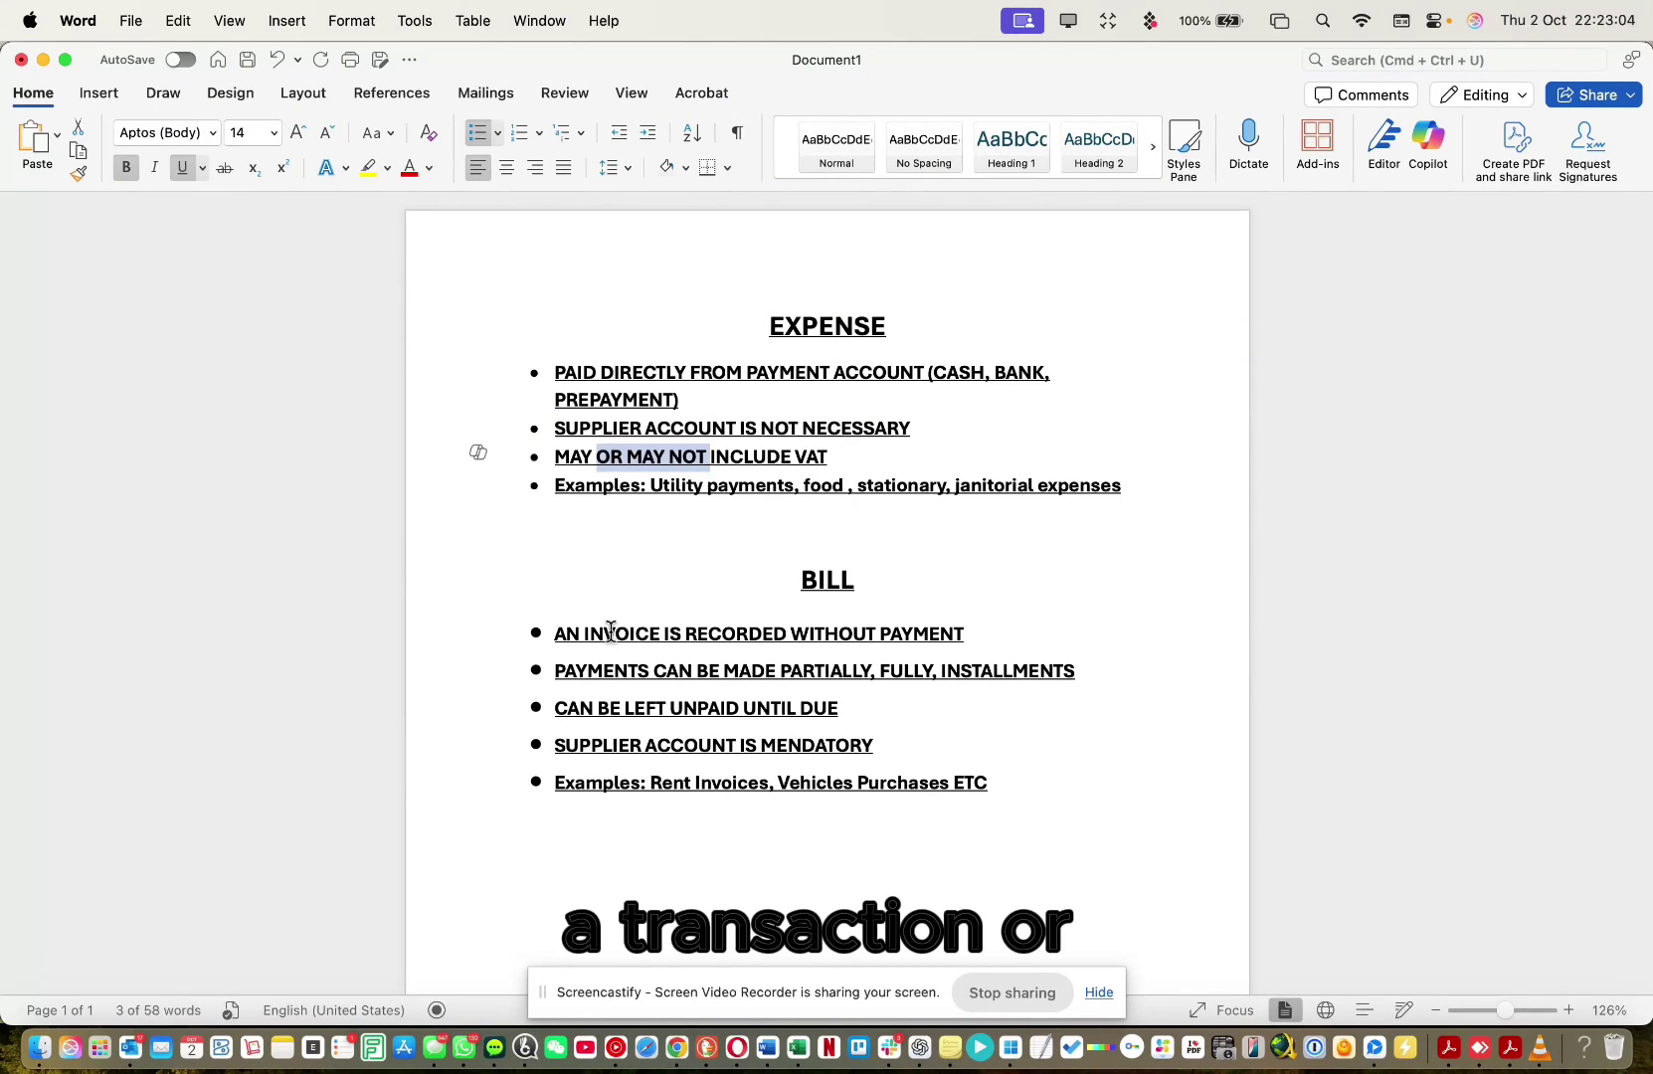
# Step: Examine the BILL points on recording an invoice without payment and paying it partially, fully or in installments
pyautogui.moveTo(611, 633); pyautogui.dragTo(786, 633)
pyautogui.click(855, 634)
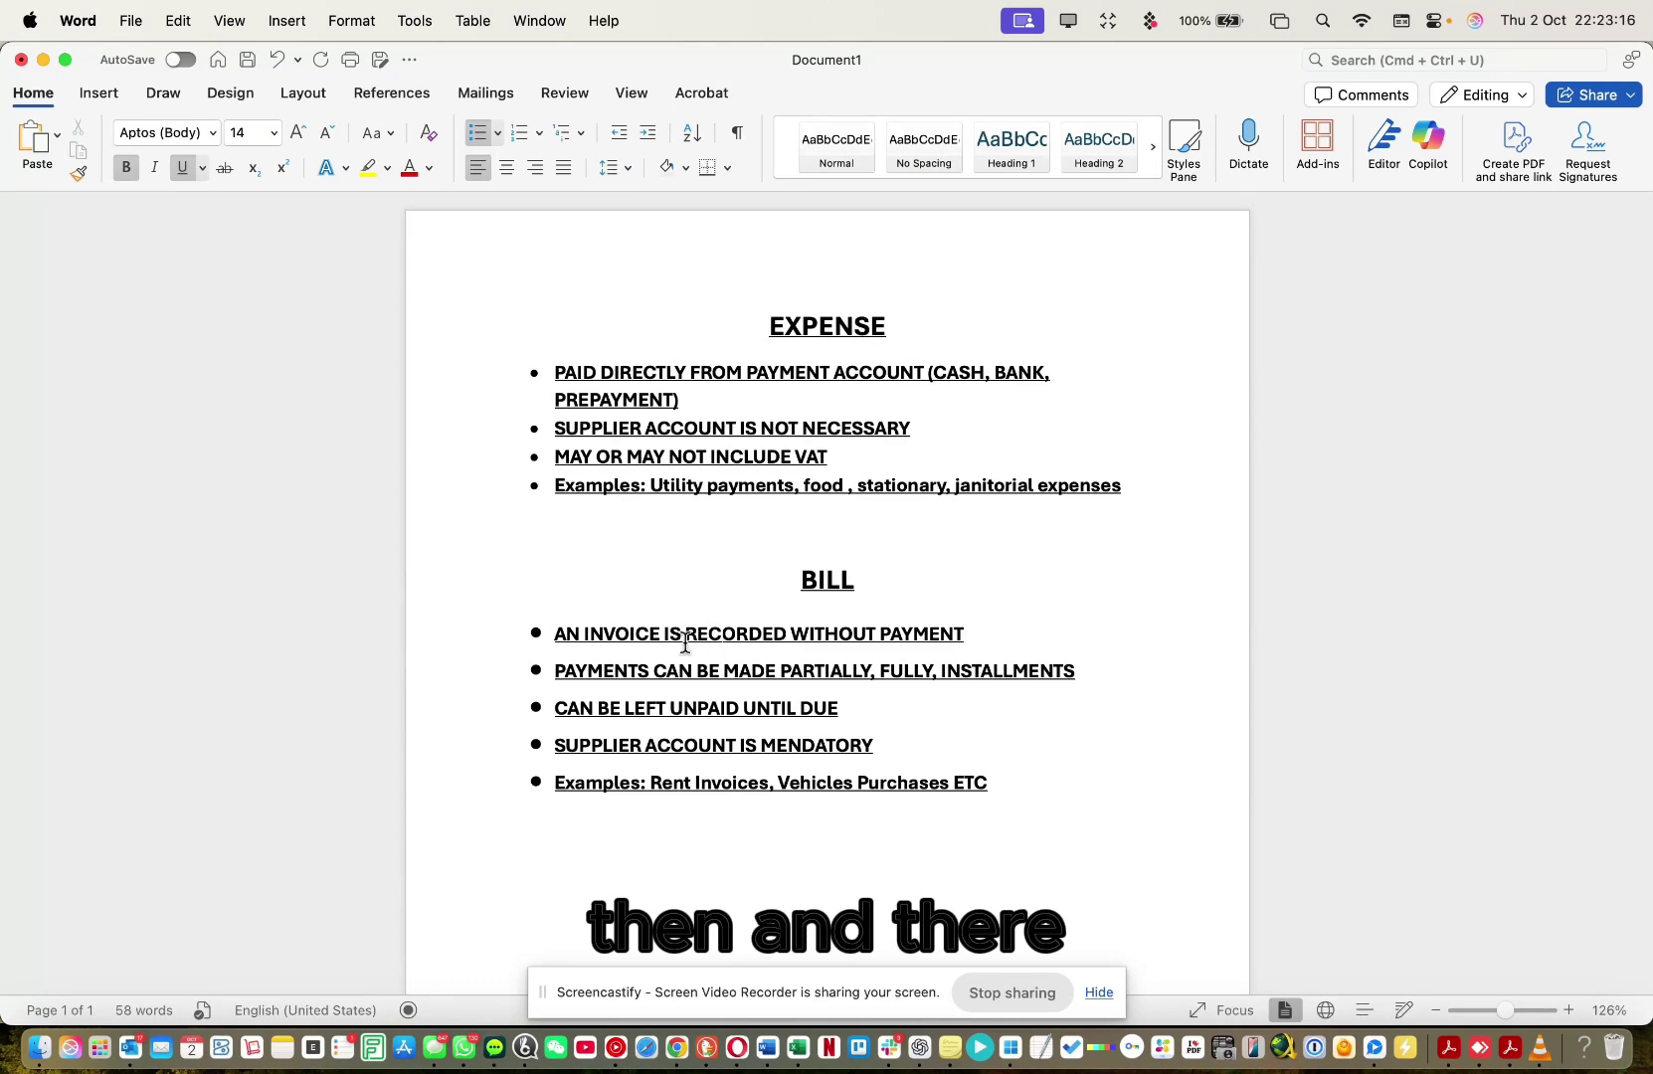
pyautogui.moveTo(555, 671); pyautogui.dragTo(877, 672)
pyautogui.click(805, 672)
pyautogui.doubleClick(909, 670)
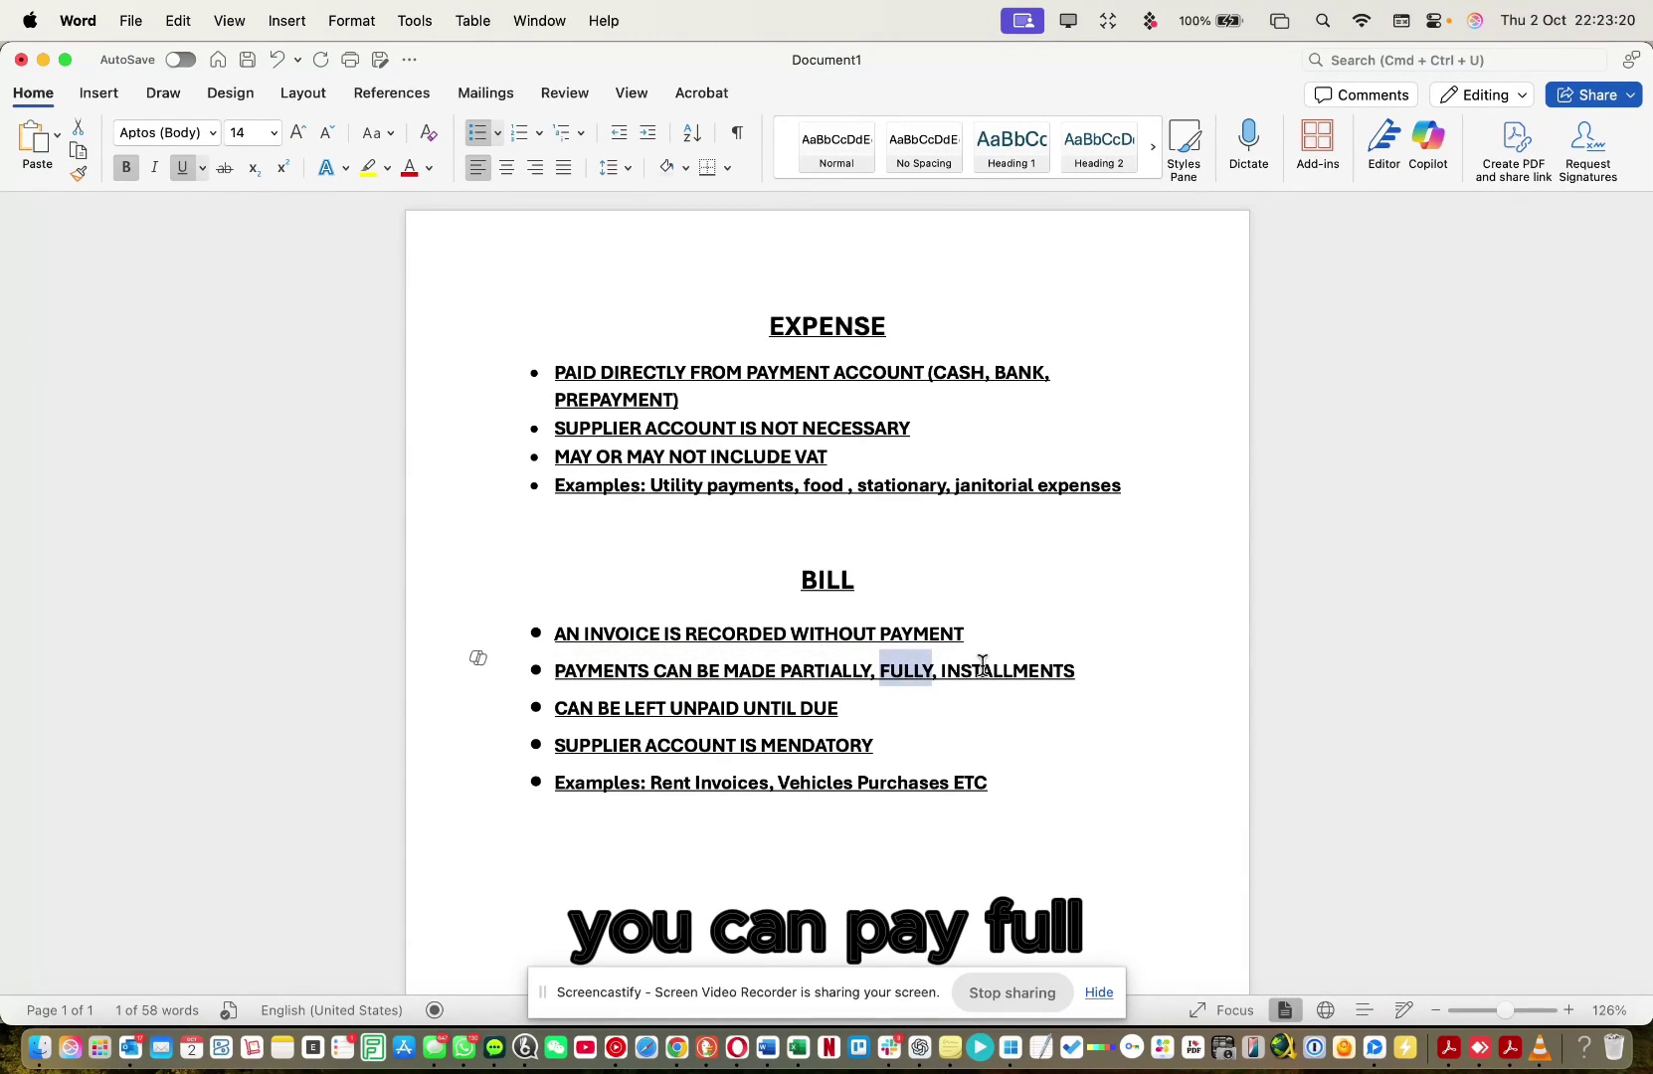
pyautogui.click(984, 666)
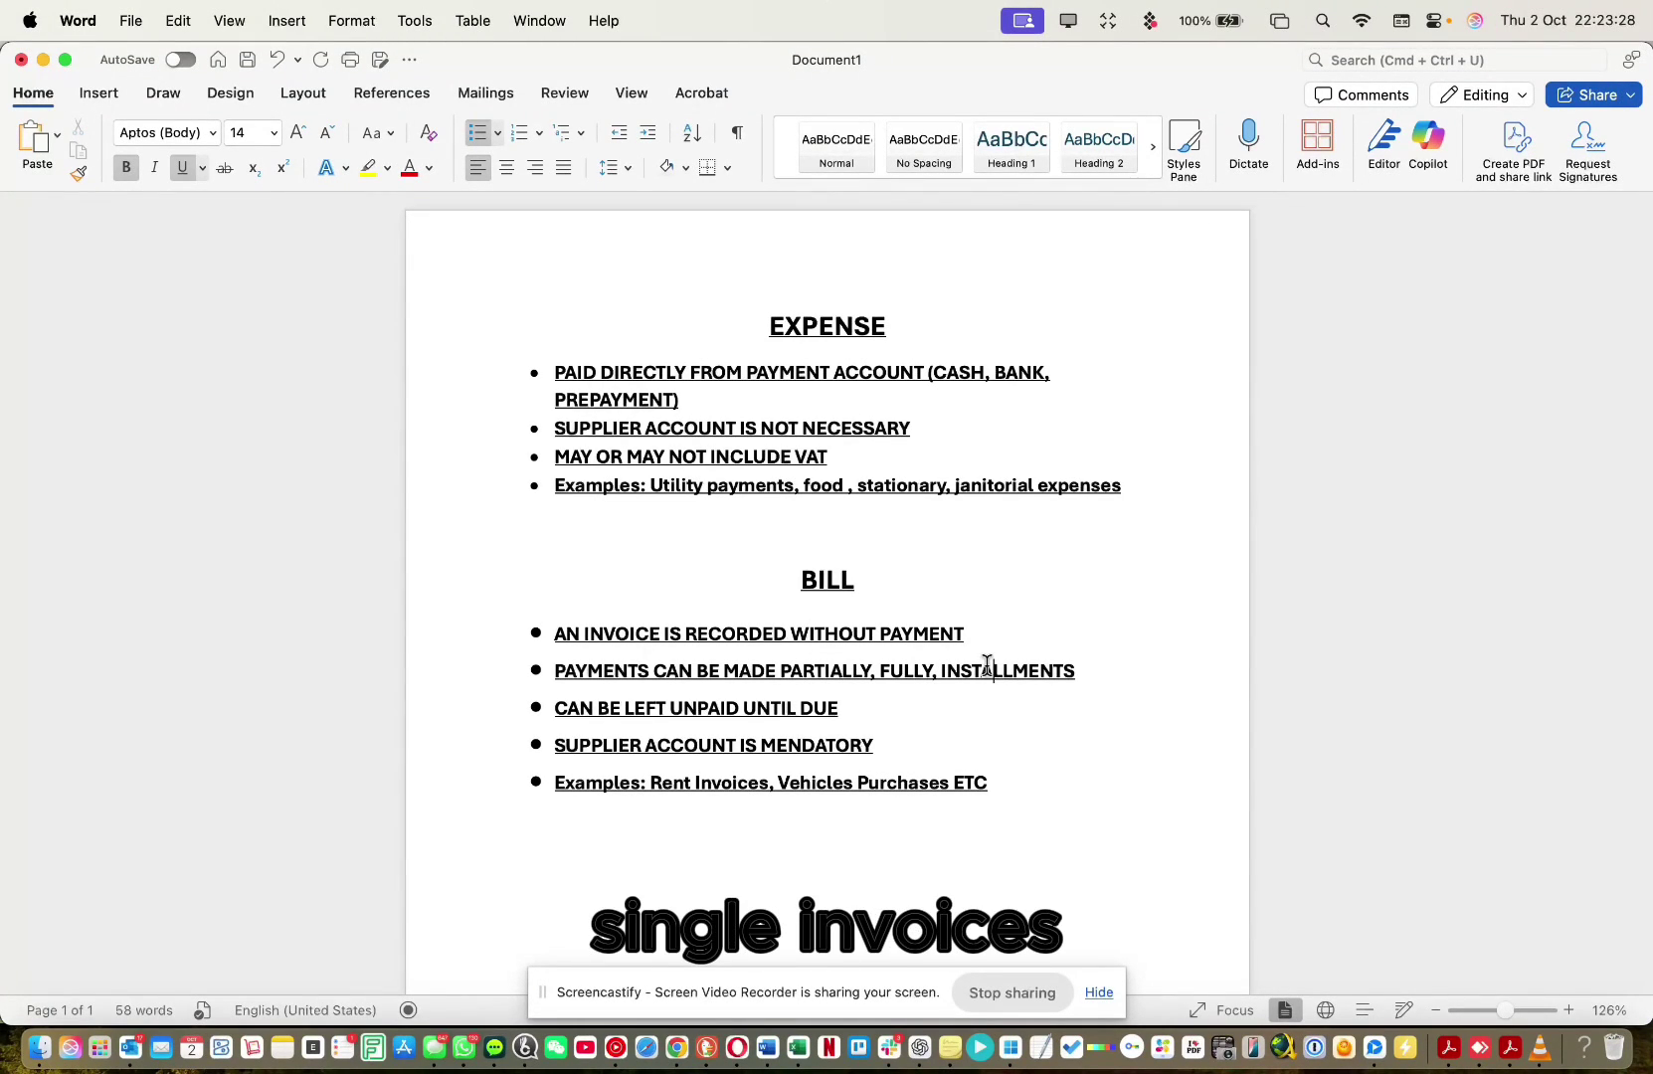
# Step: Examine the remaining BILL points on unpaid status until due, the mandatory supplier account and the example bills
pyautogui.moveTo(597, 707); pyautogui.dragTo(743, 705)
pyautogui.click(743, 704)
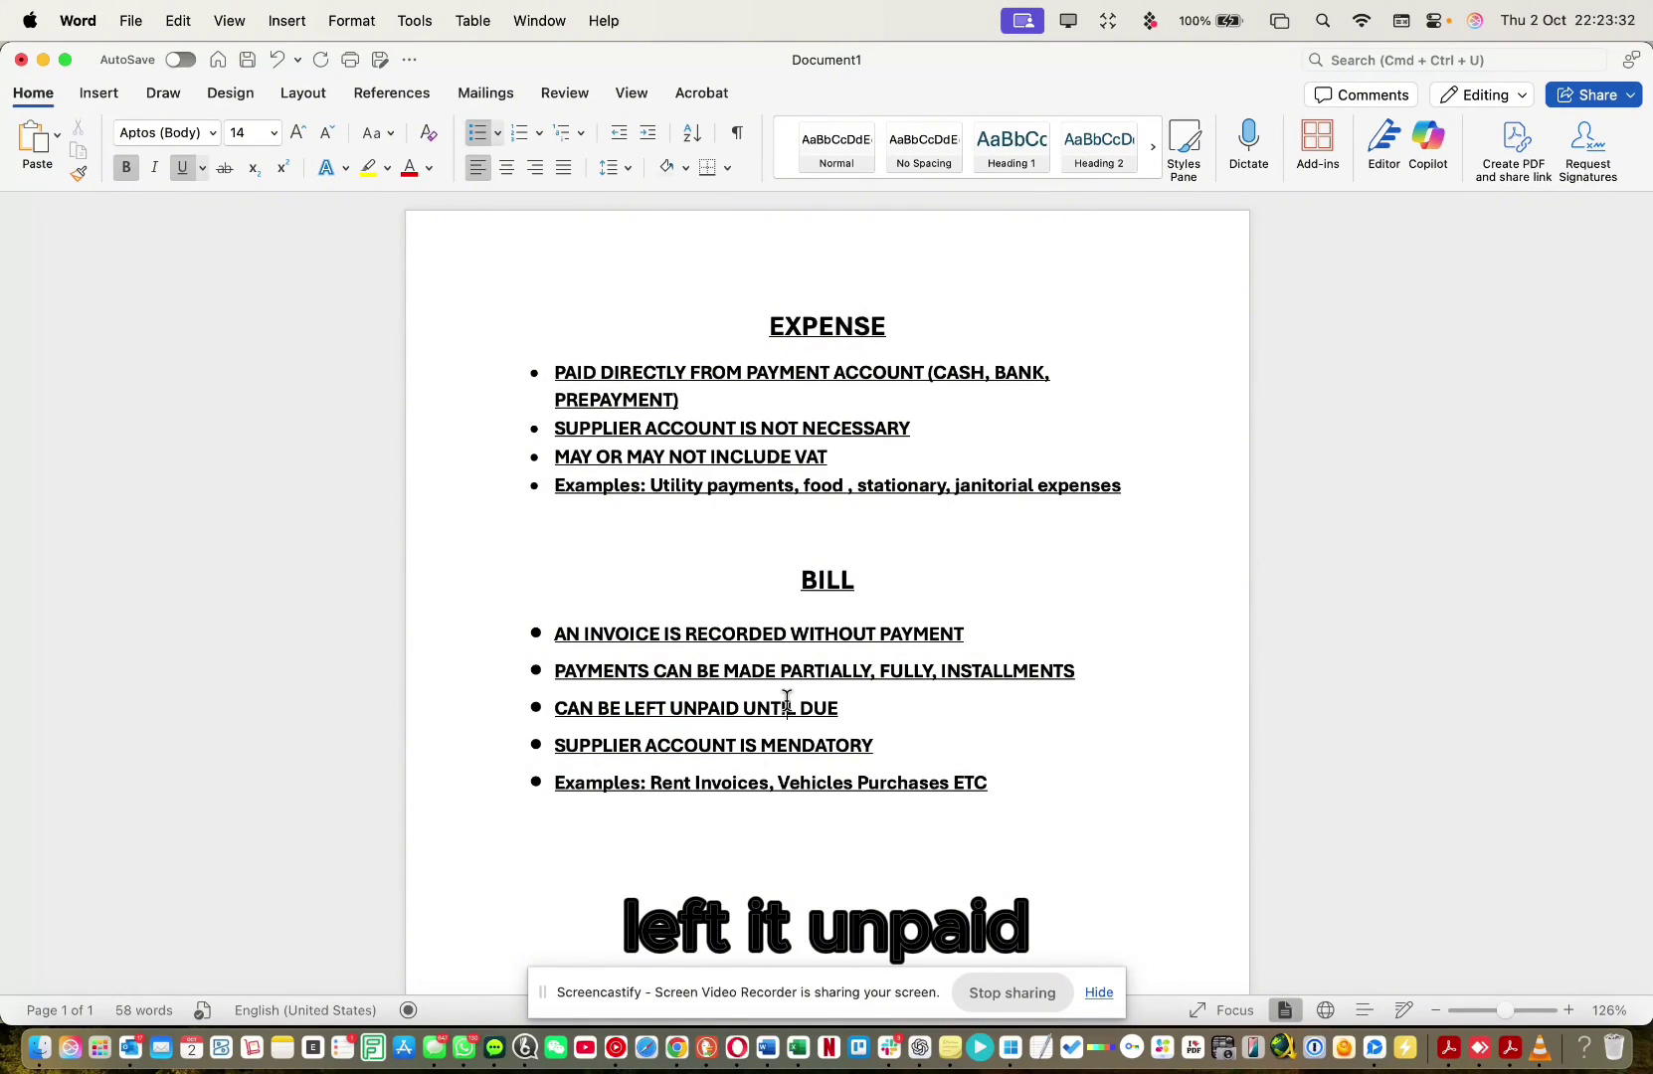
pyautogui.moveTo(570, 750); pyautogui.dragTo(844, 758)
pyautogui.click(826, 756)
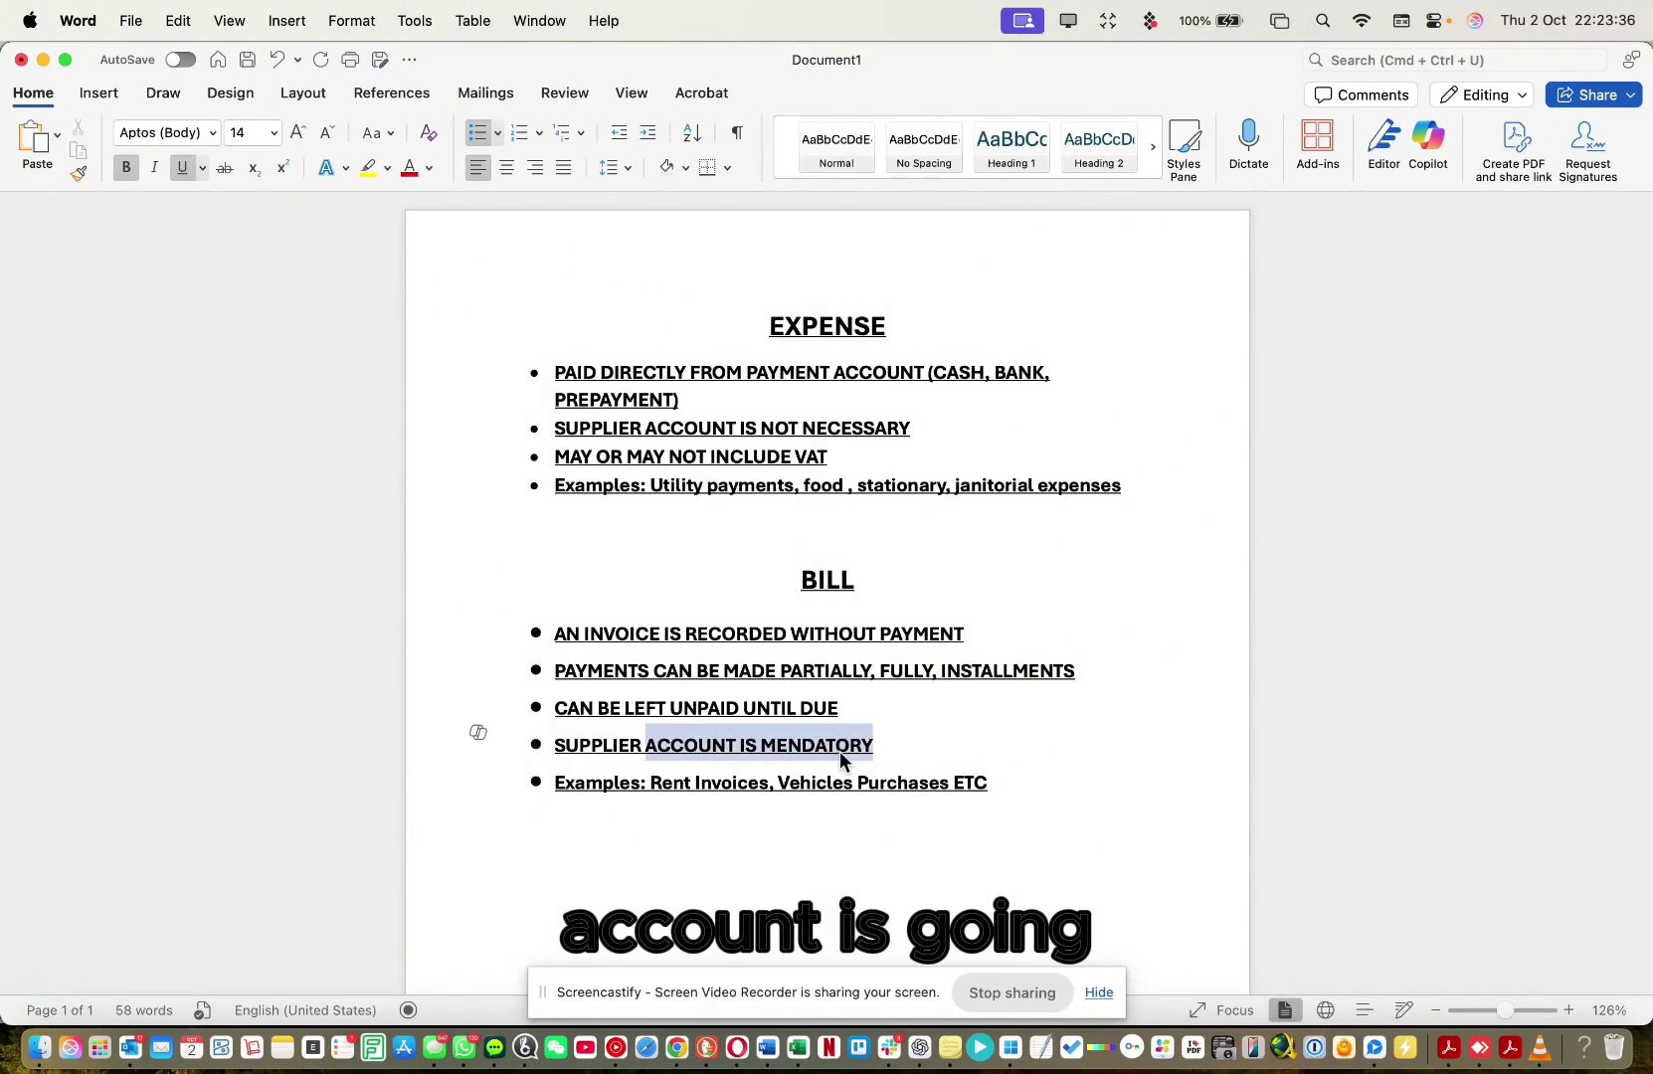
pyautogui.click(837, 753)
pyautogui.moveTo(650, 783); pyautogui.dragTo(743, 783)
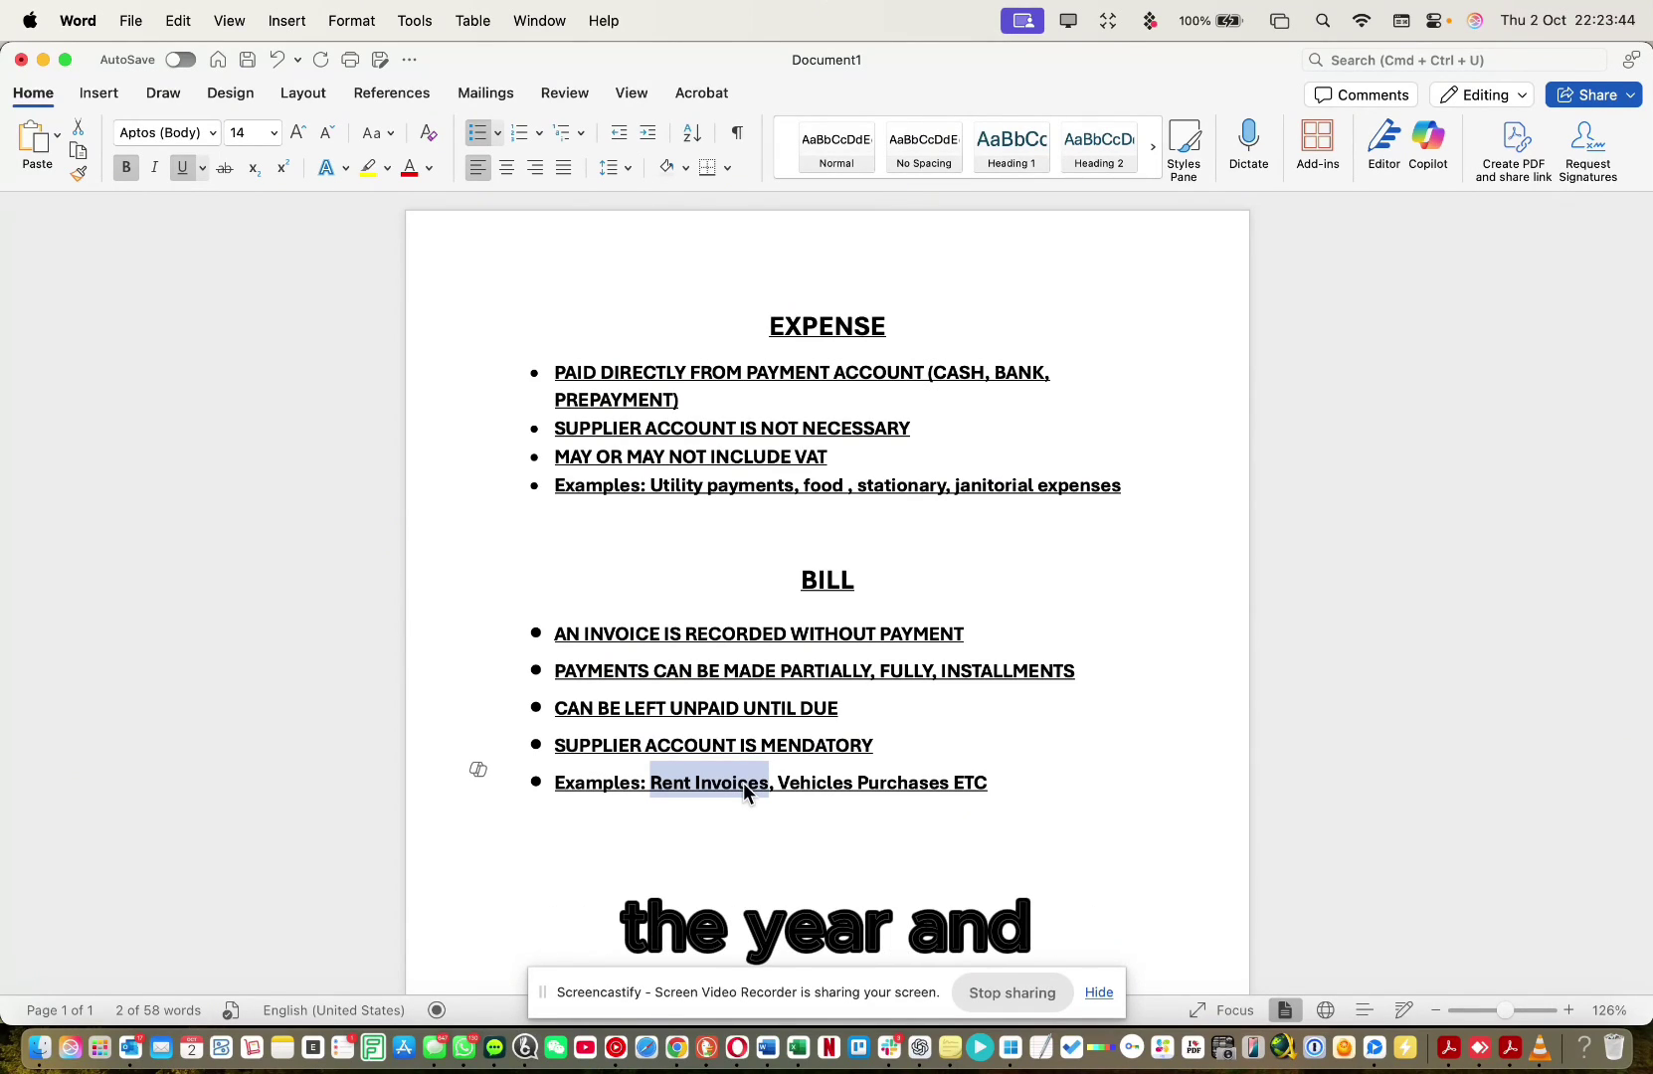
pyautogui.moveTo(802, 786); pyautogui.dragTo(861, 785)
pyautogui.click(922, 785)
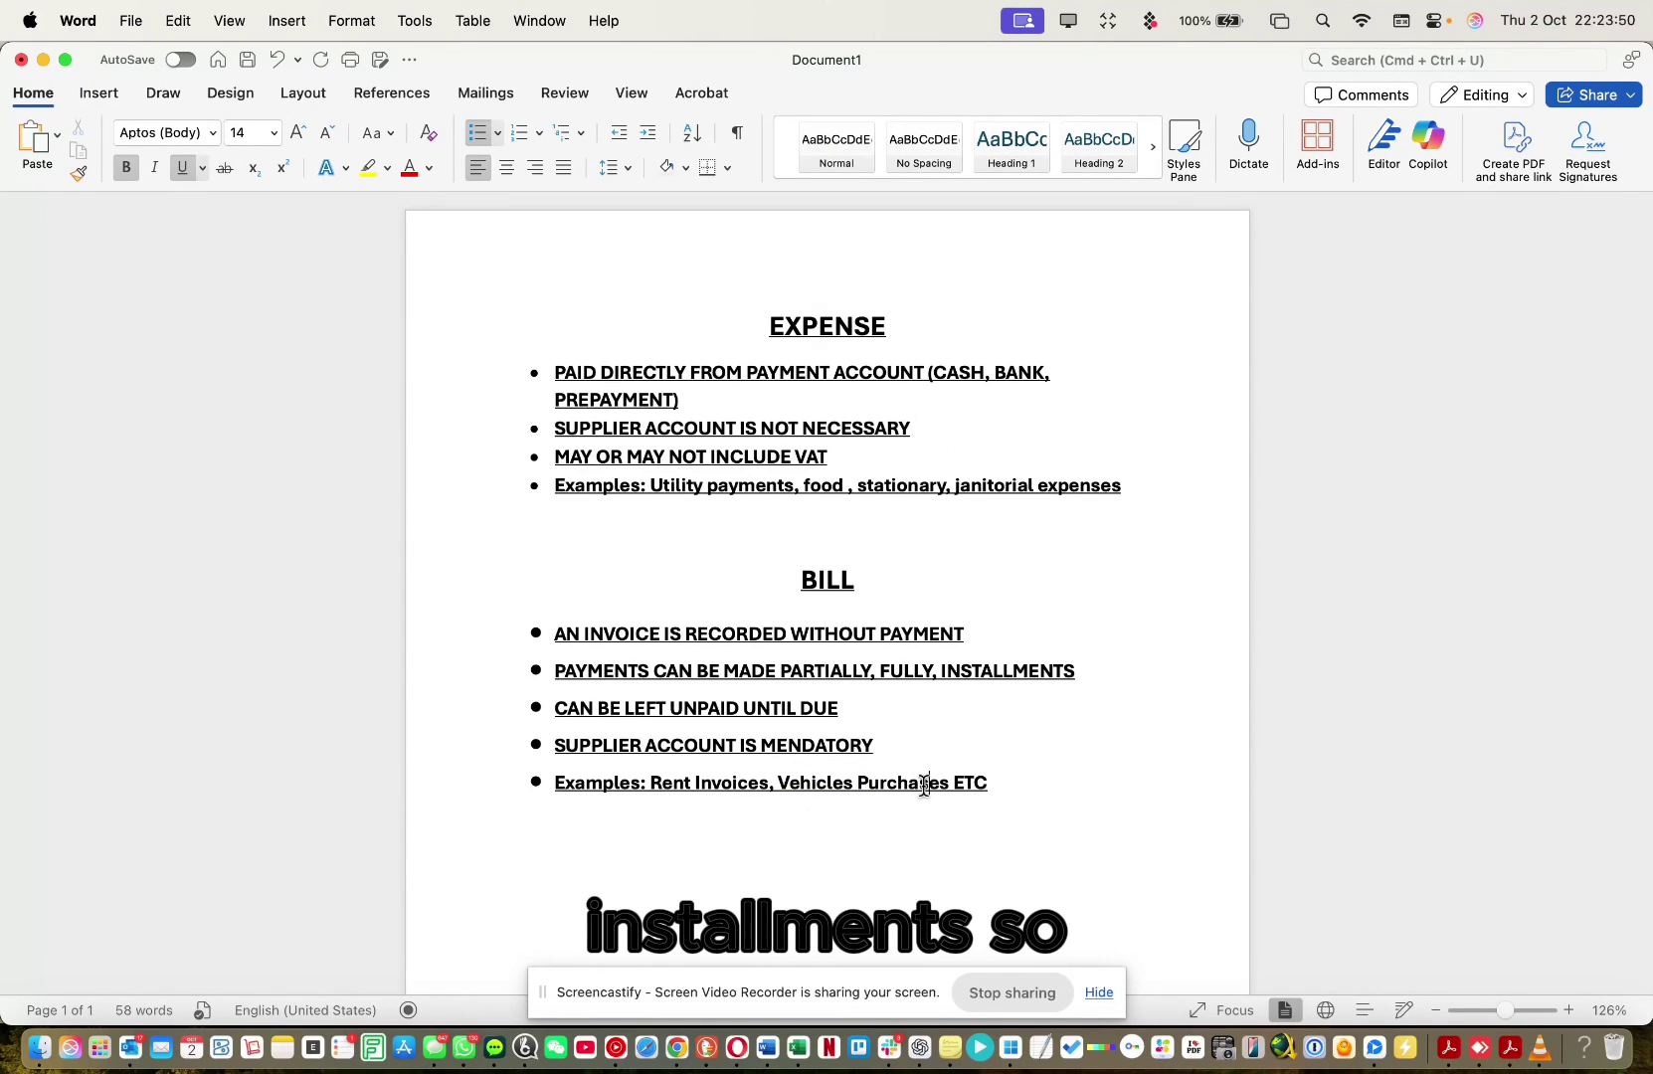
# Step: Append ">>> Purchase form" to the BILL heading and ">>> Admin Expense" to the EXPENSE heading
pyautogui.click(880, 578)
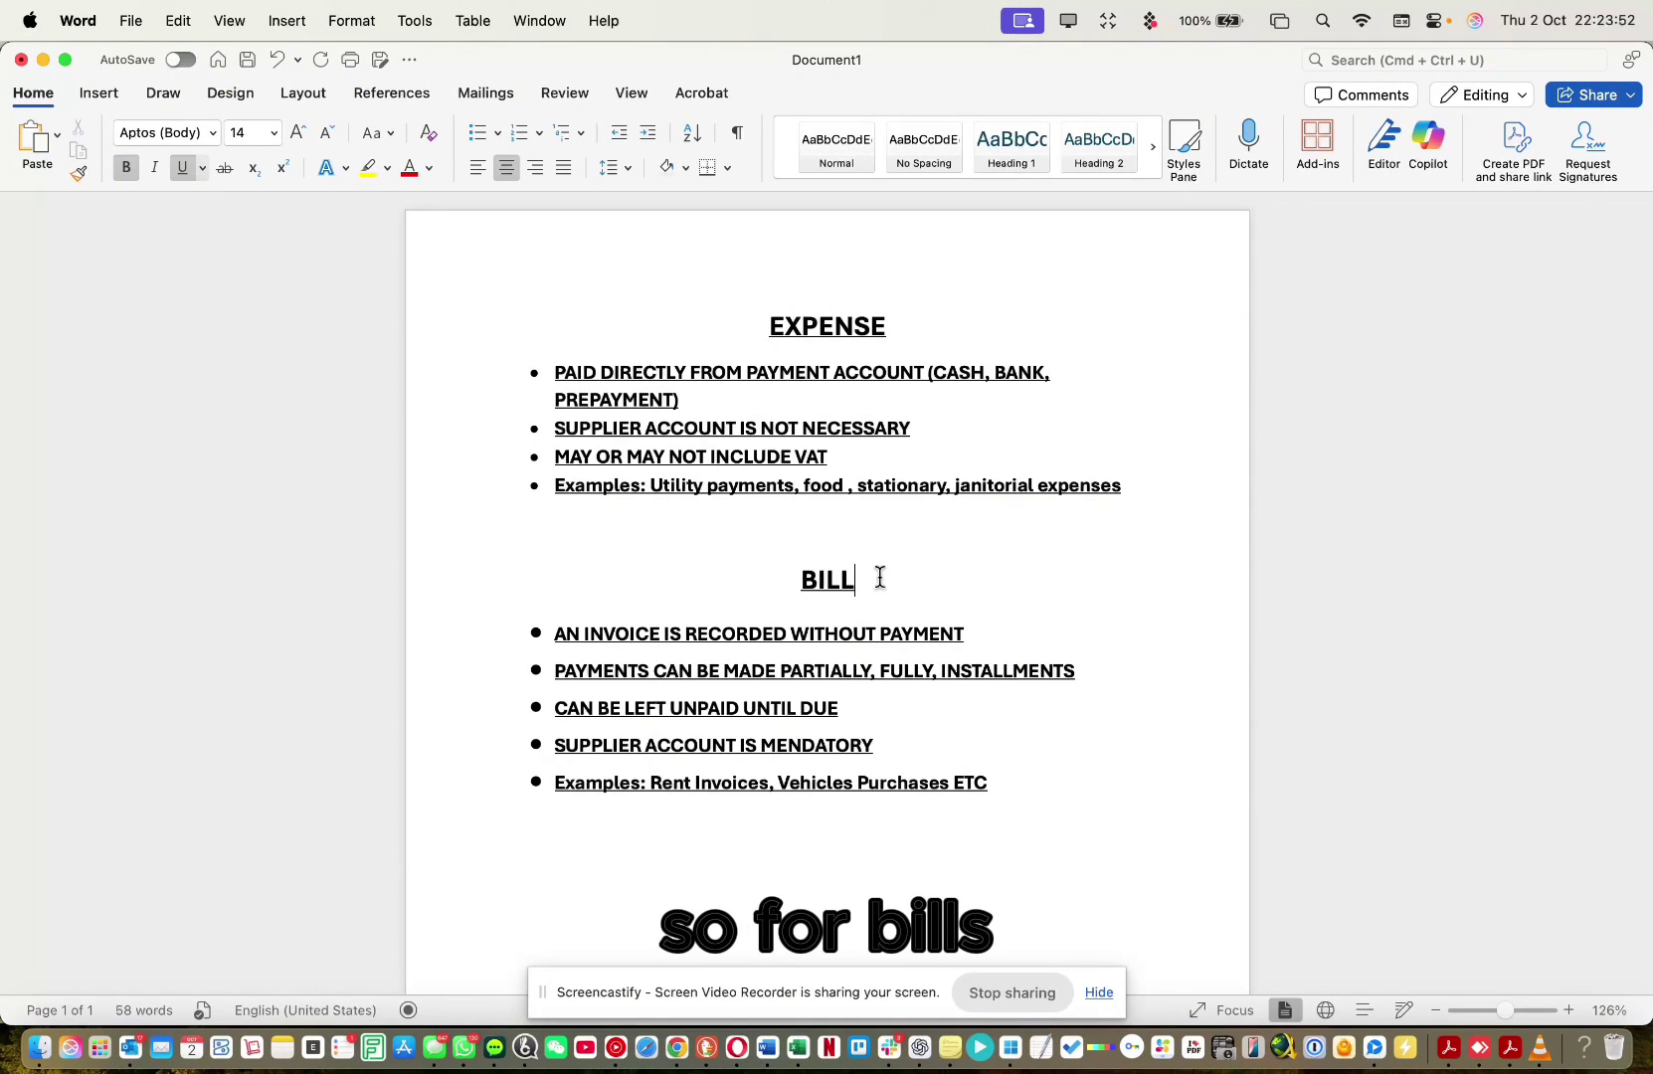
pyautogui.write('>>> Purcahse for')
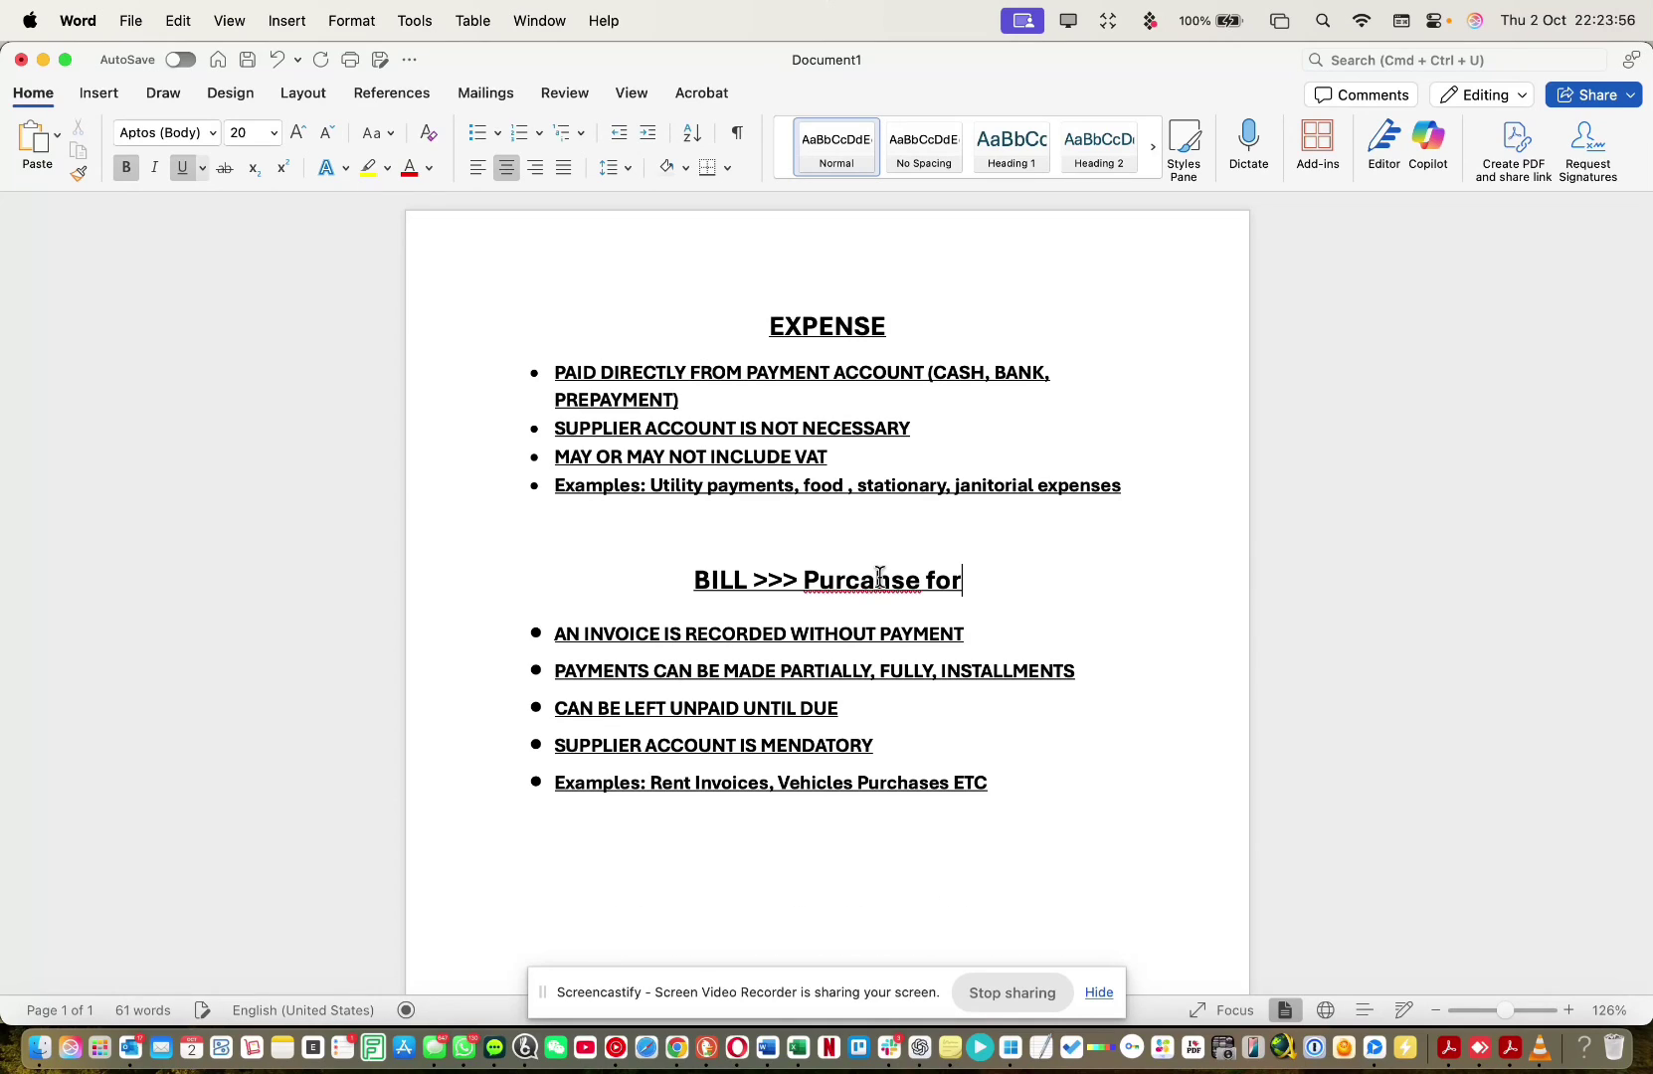
pyautogui.rightClick(879, 578)
pyautogui.press('Escape')
pyautogui.press('BackSpace')
pyautogui.press('BackSpace')
pyautogui.write('ha')
pyautogui.click(990, 579)
pyautogui.write('m')
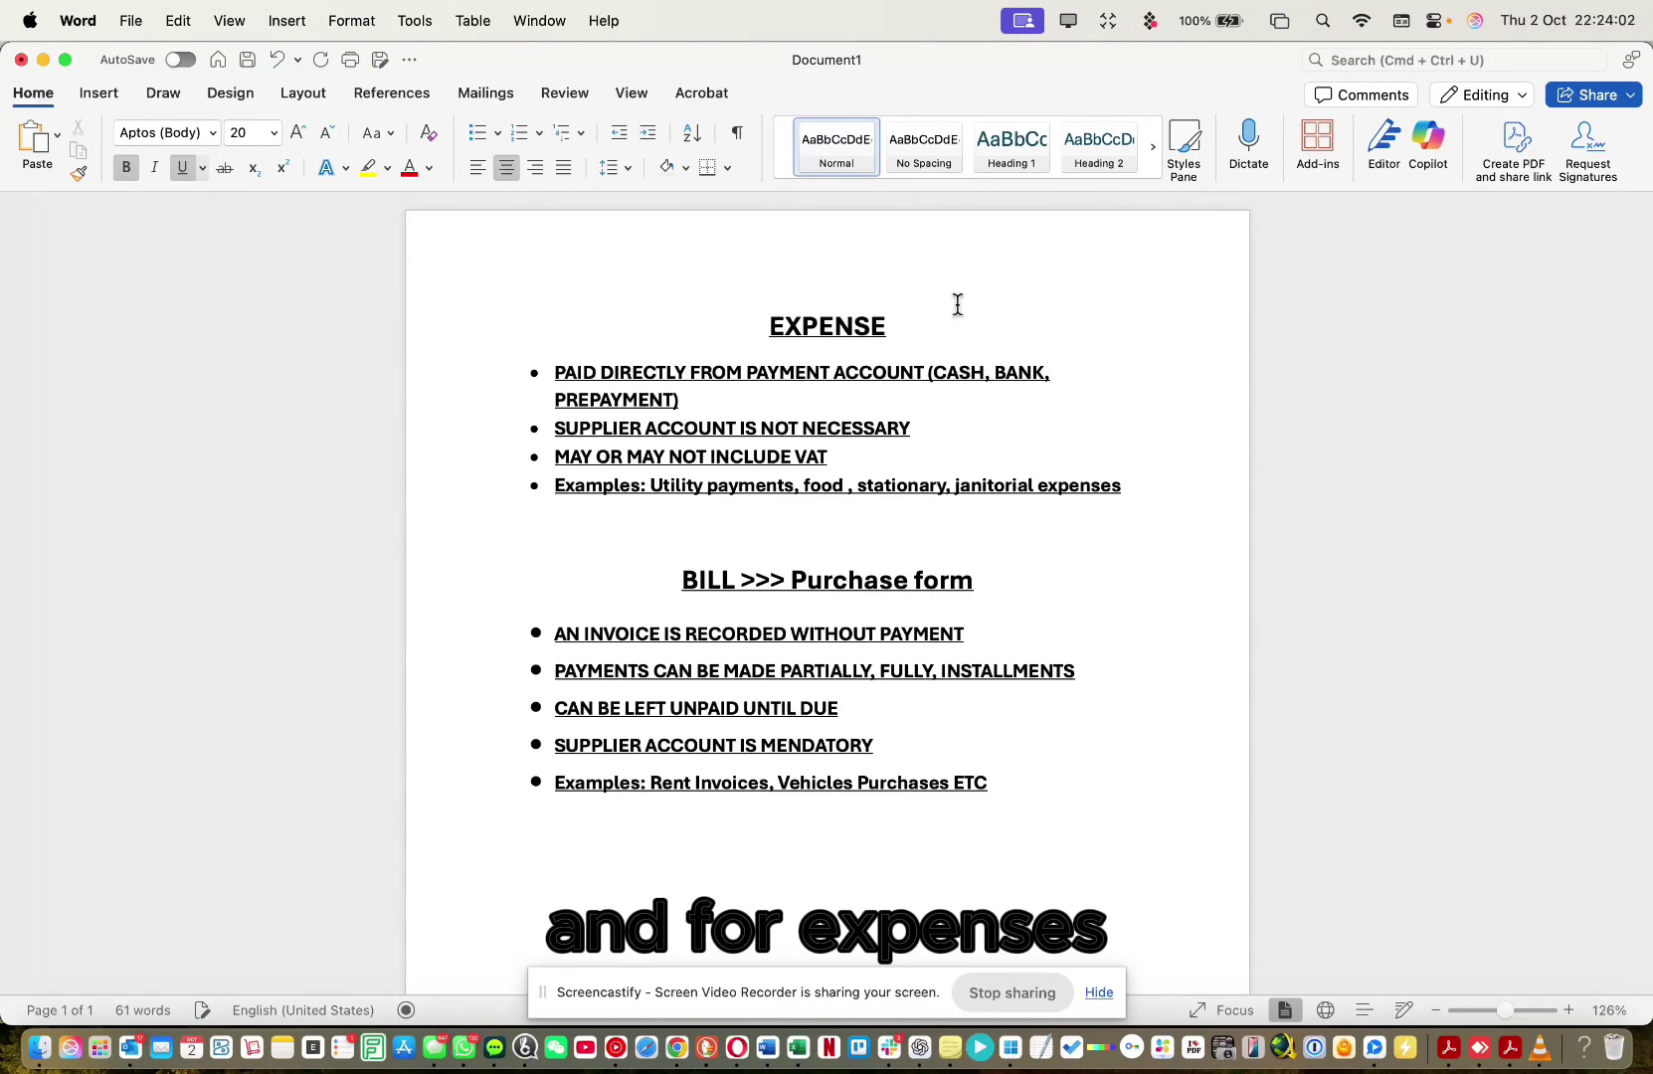
pyautogui.write(' >>> Ad')
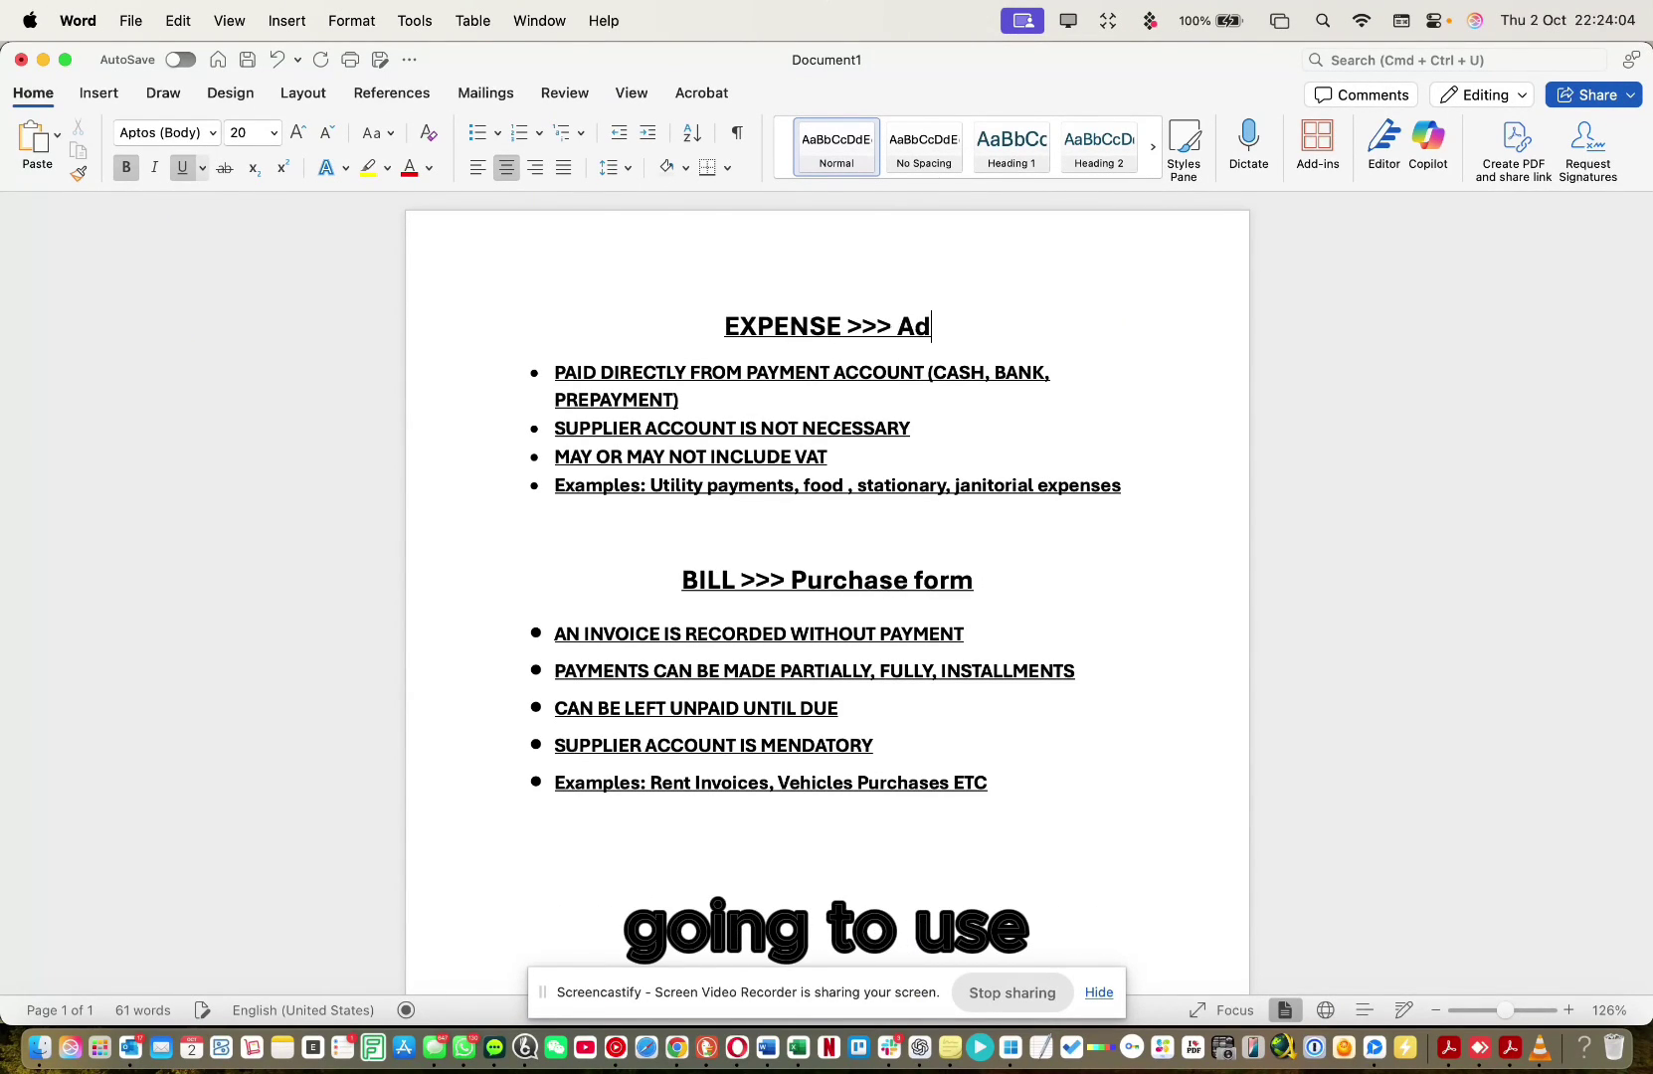
pyautogui.write('min Expense')
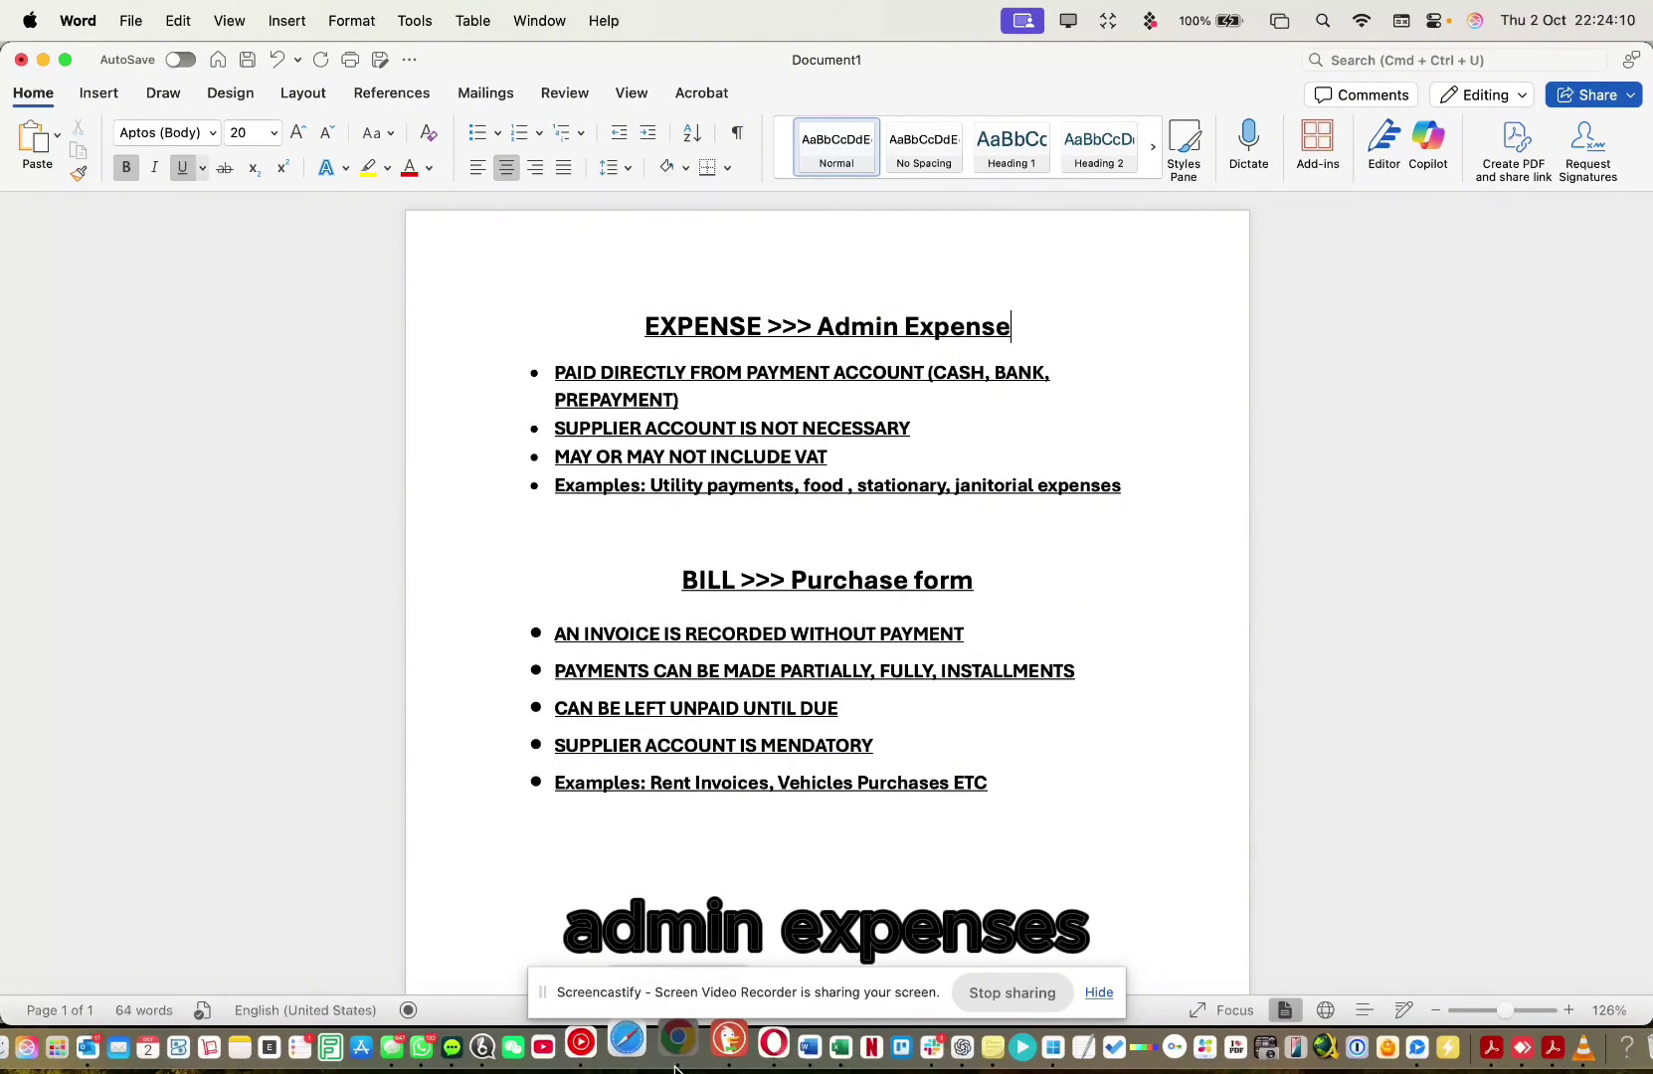
# Step: Switch to FleetDesk in Chrome, find Admin Expense with the search "admin e", and review the listed expense record
pyautogui.press('super+Tab')
pyautogui.click(117, 296)
pyautogui.write('admin e')
pyautogui.click(133, 358)
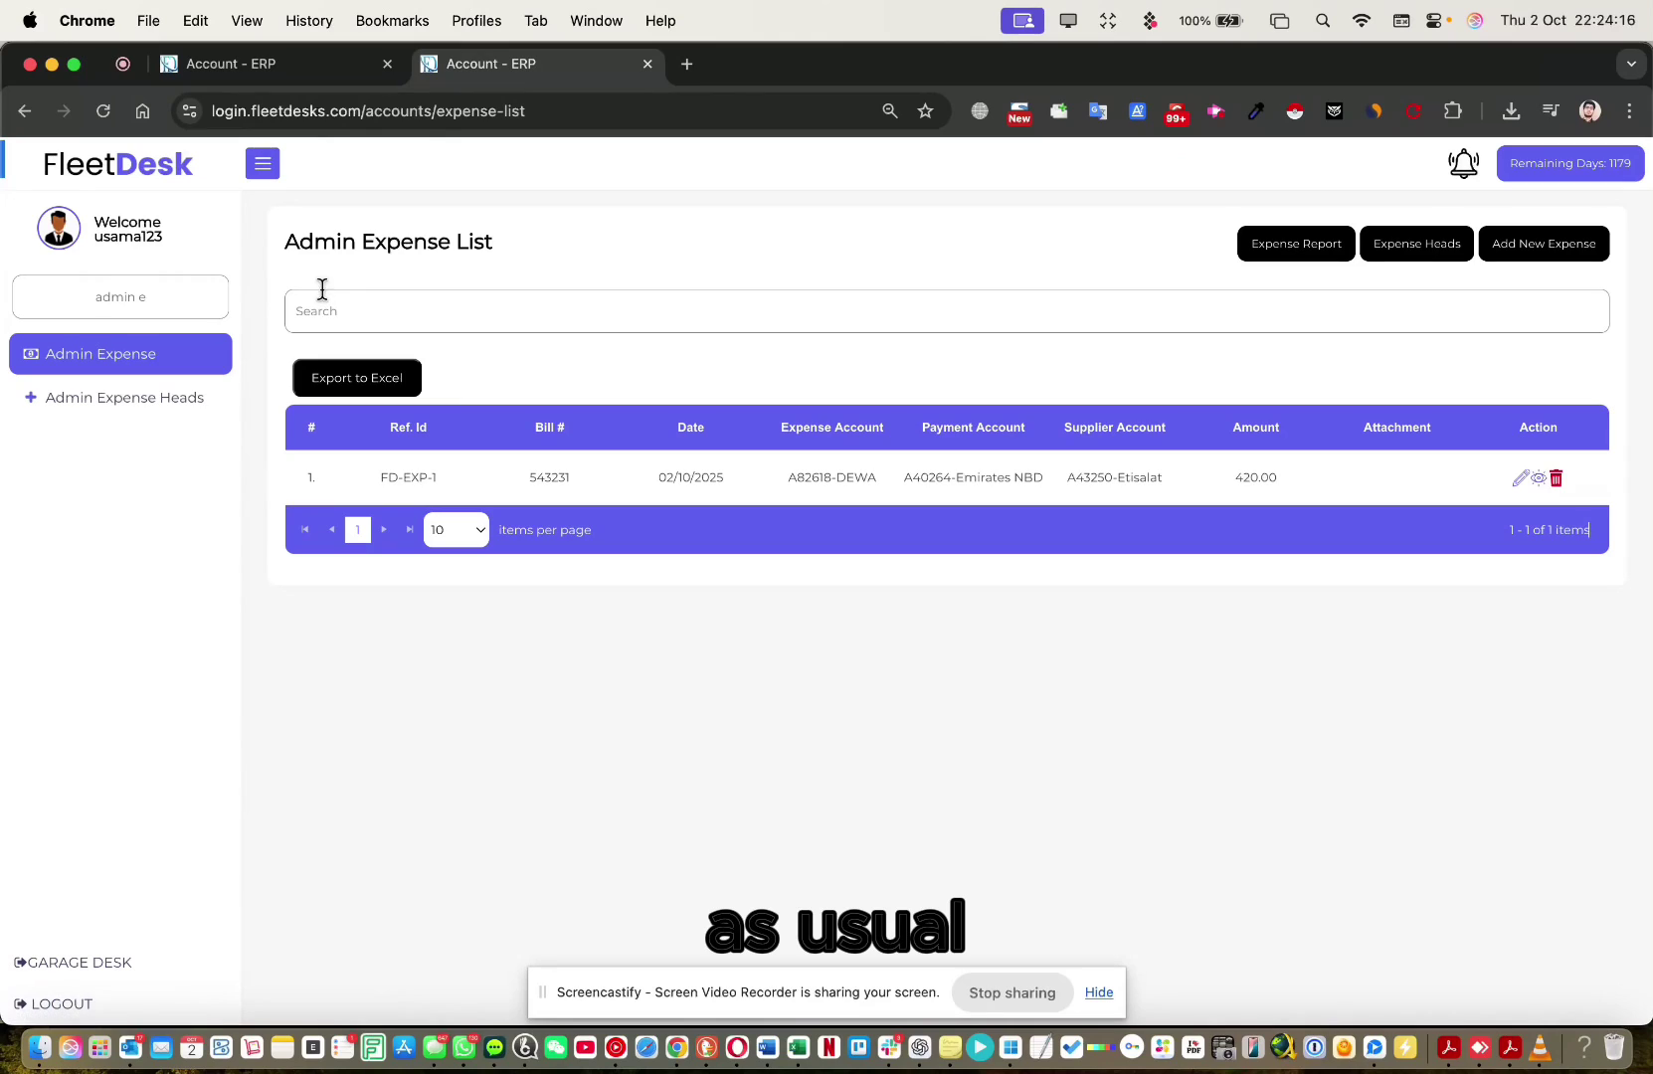
pyautogui.moveTo(380, 477); pyautogui.dragTo(1218, 502)
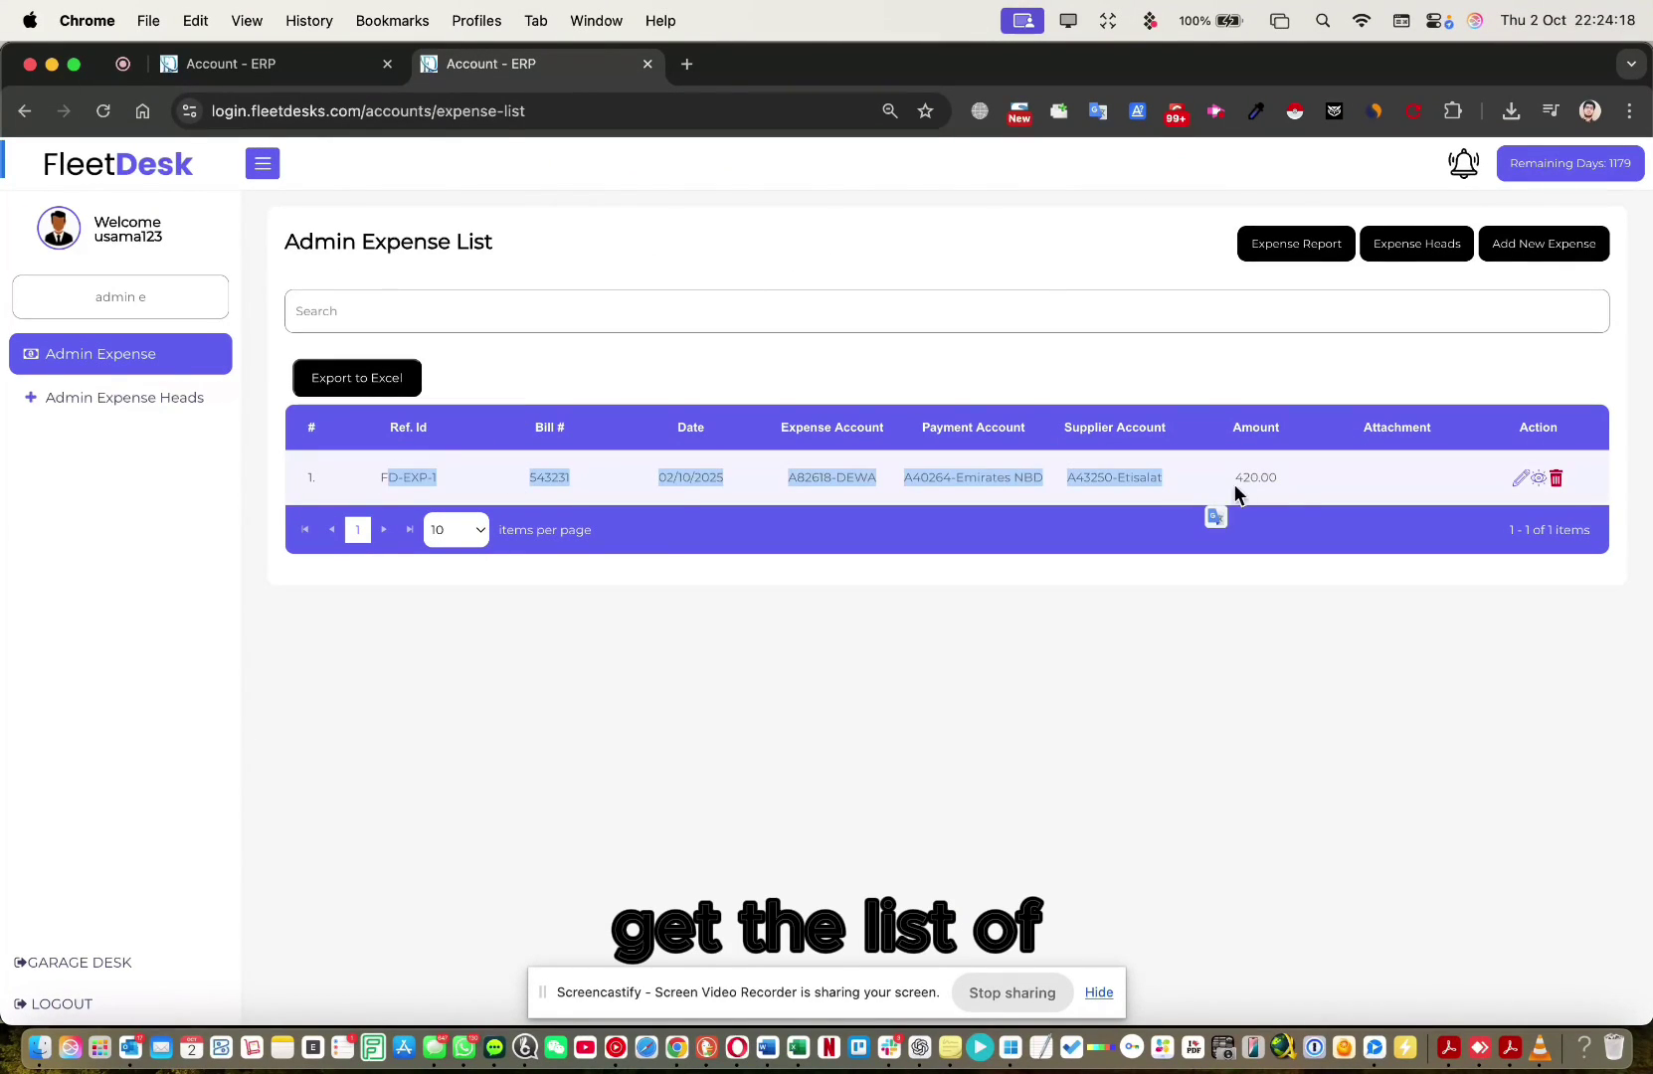
pyautogui.click(854, 488)
pyautogui.moveTo(853, 488); pyautogui.dragTo(1118, 506)
pyautogui.click(1117, 505)
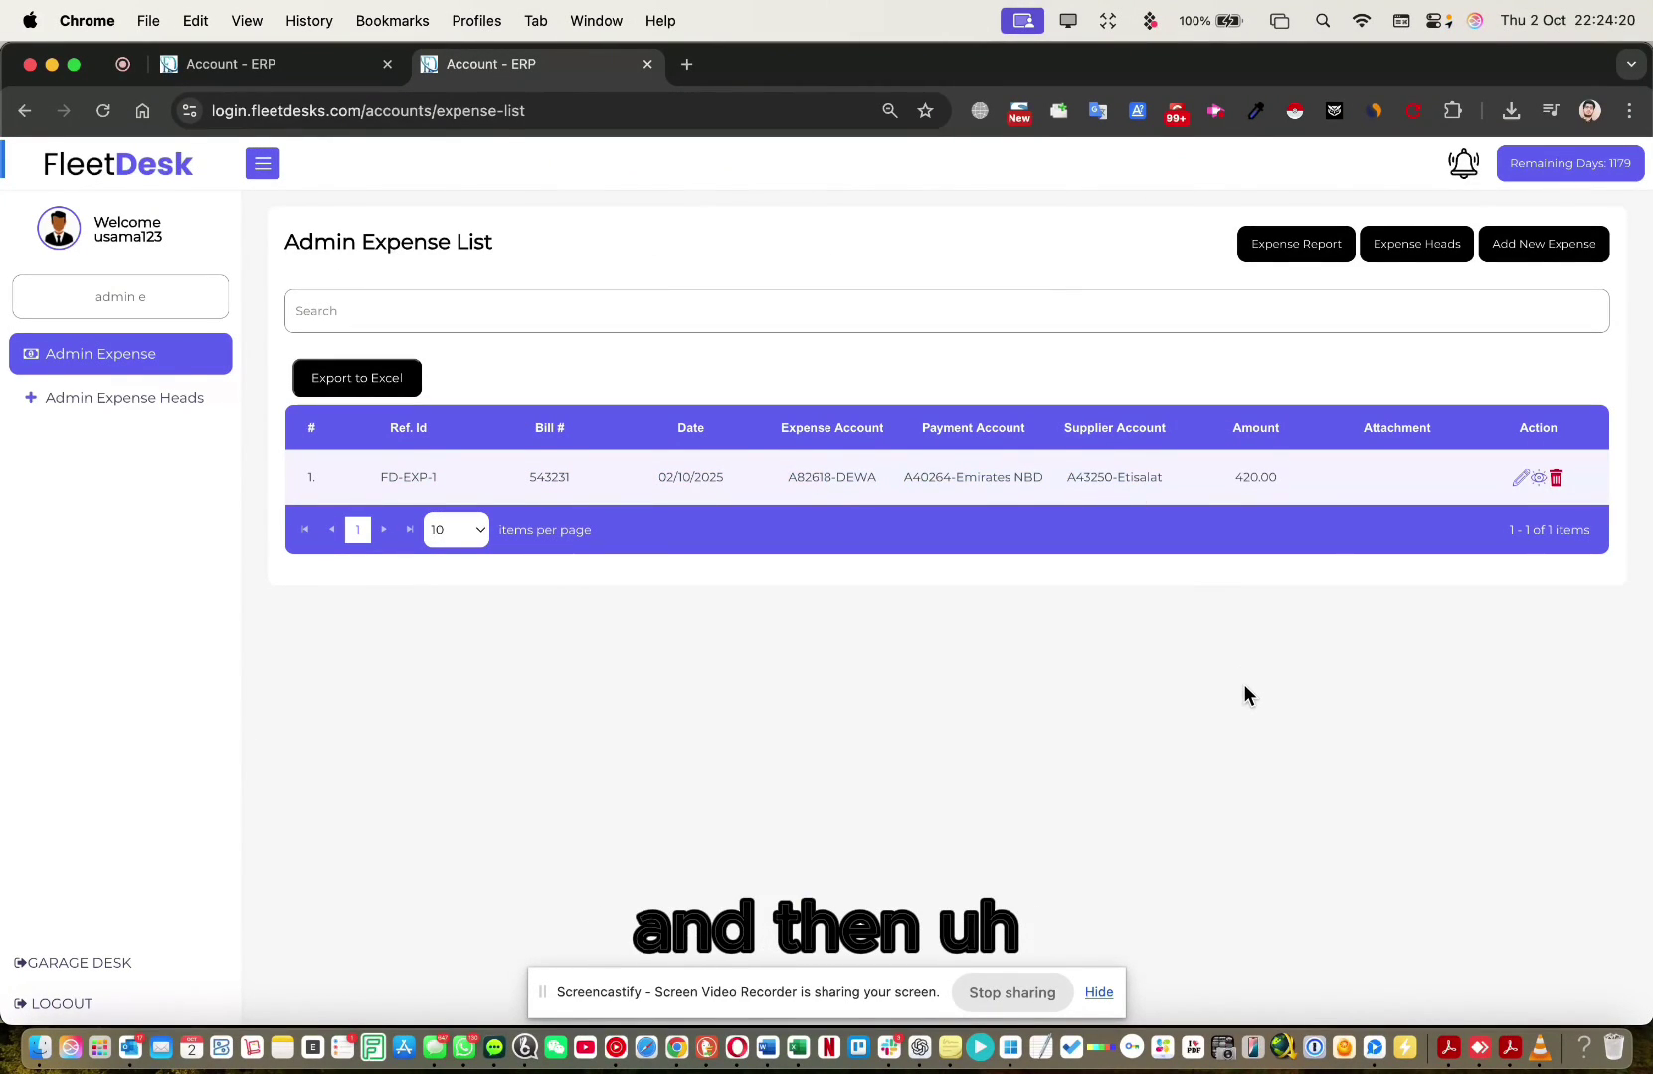
pyautogui.click(1545, 245)
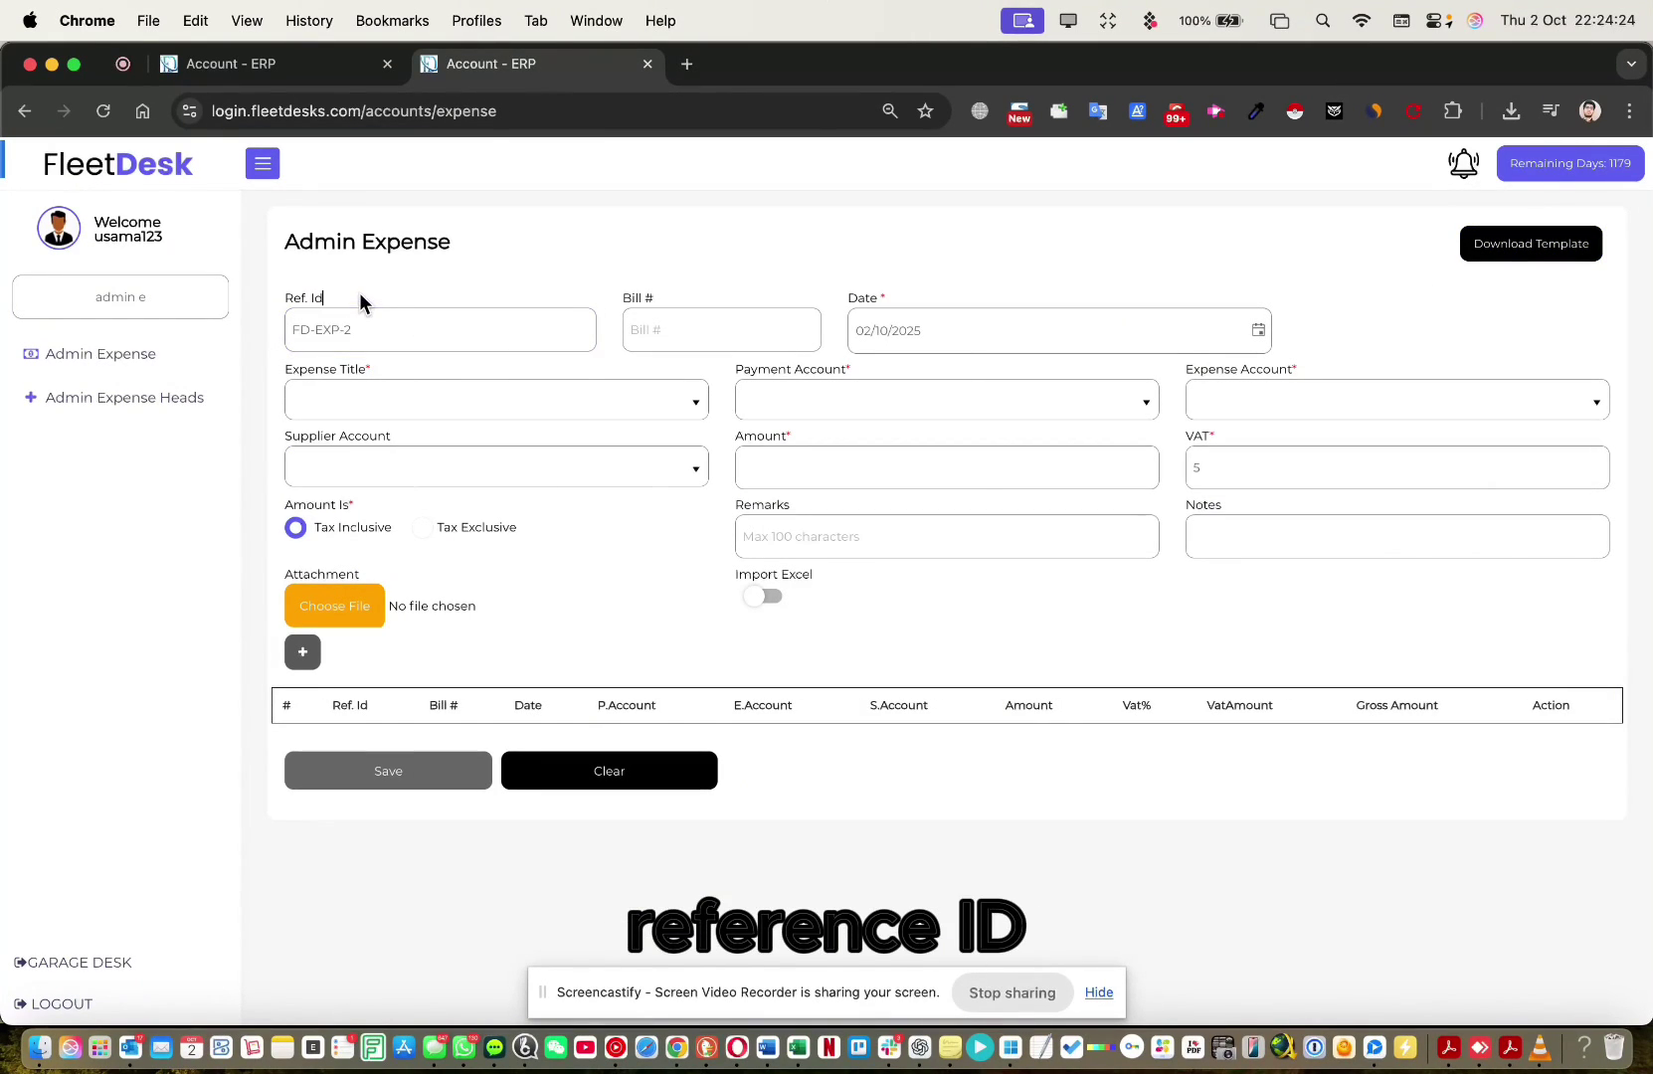
pyautogui.moveTo(288, 329); pyautogui.dragTo(402, 328)
pyautogui.click(712, 333)
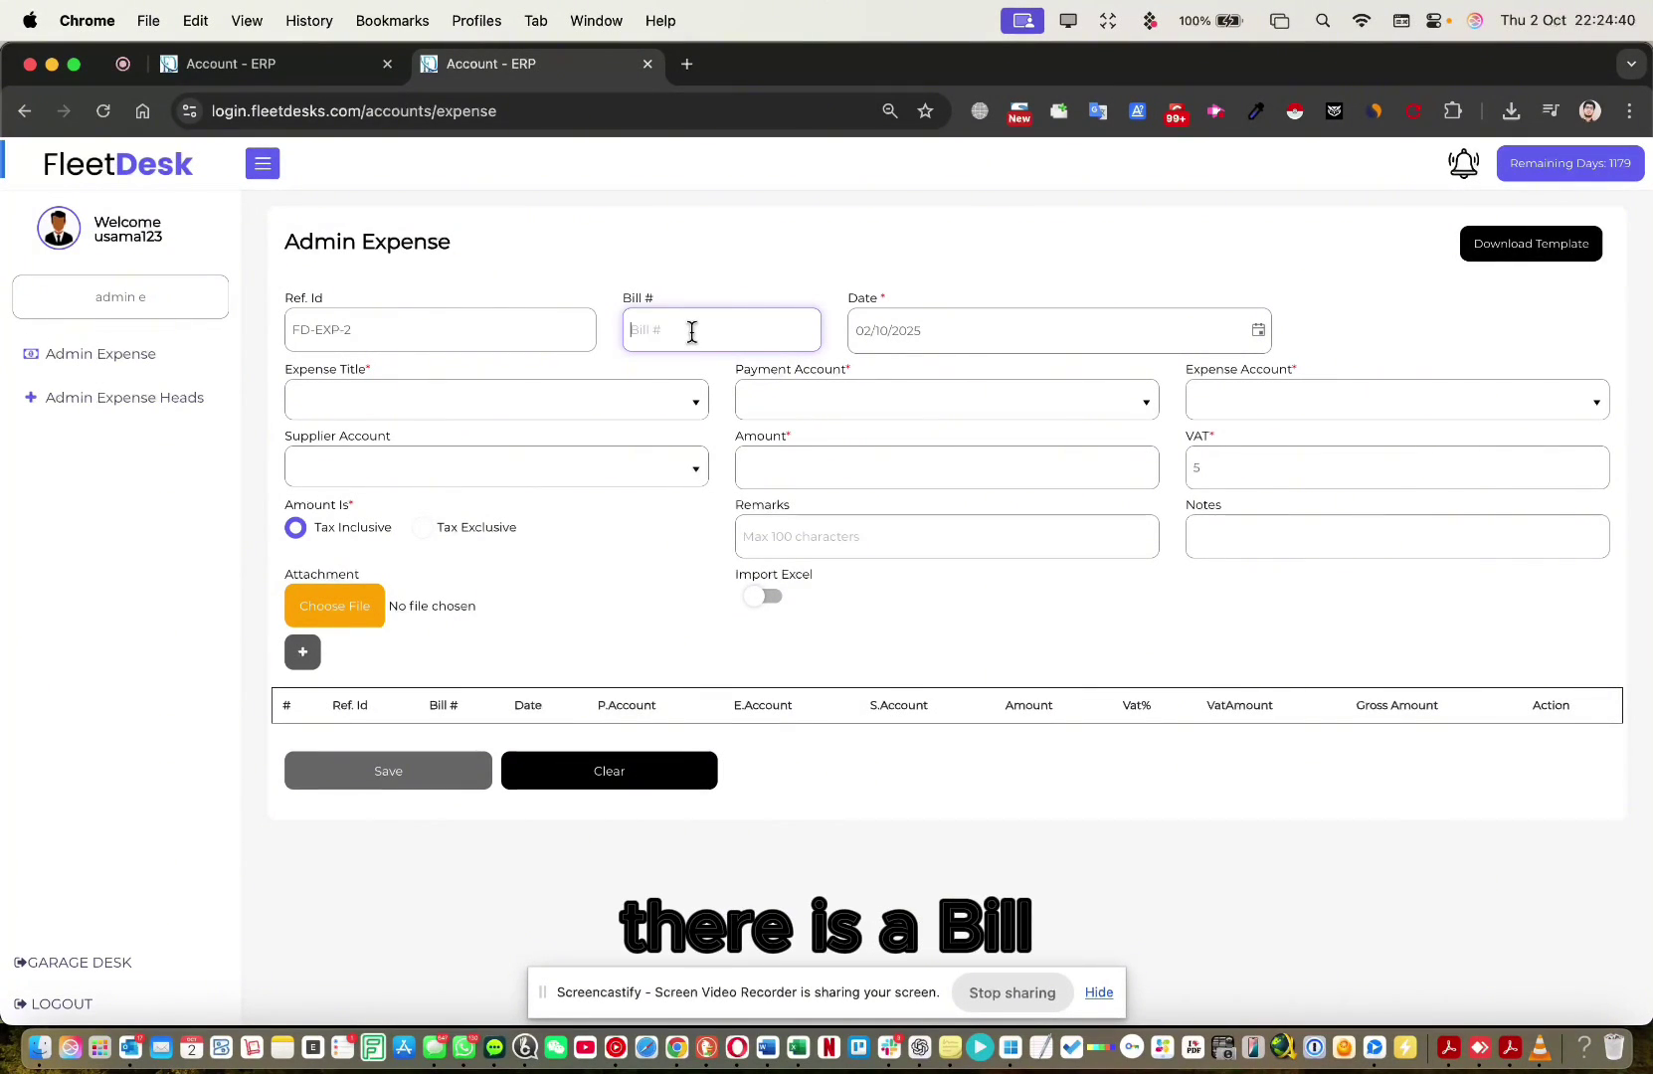
pyautogui.write('34567898765')
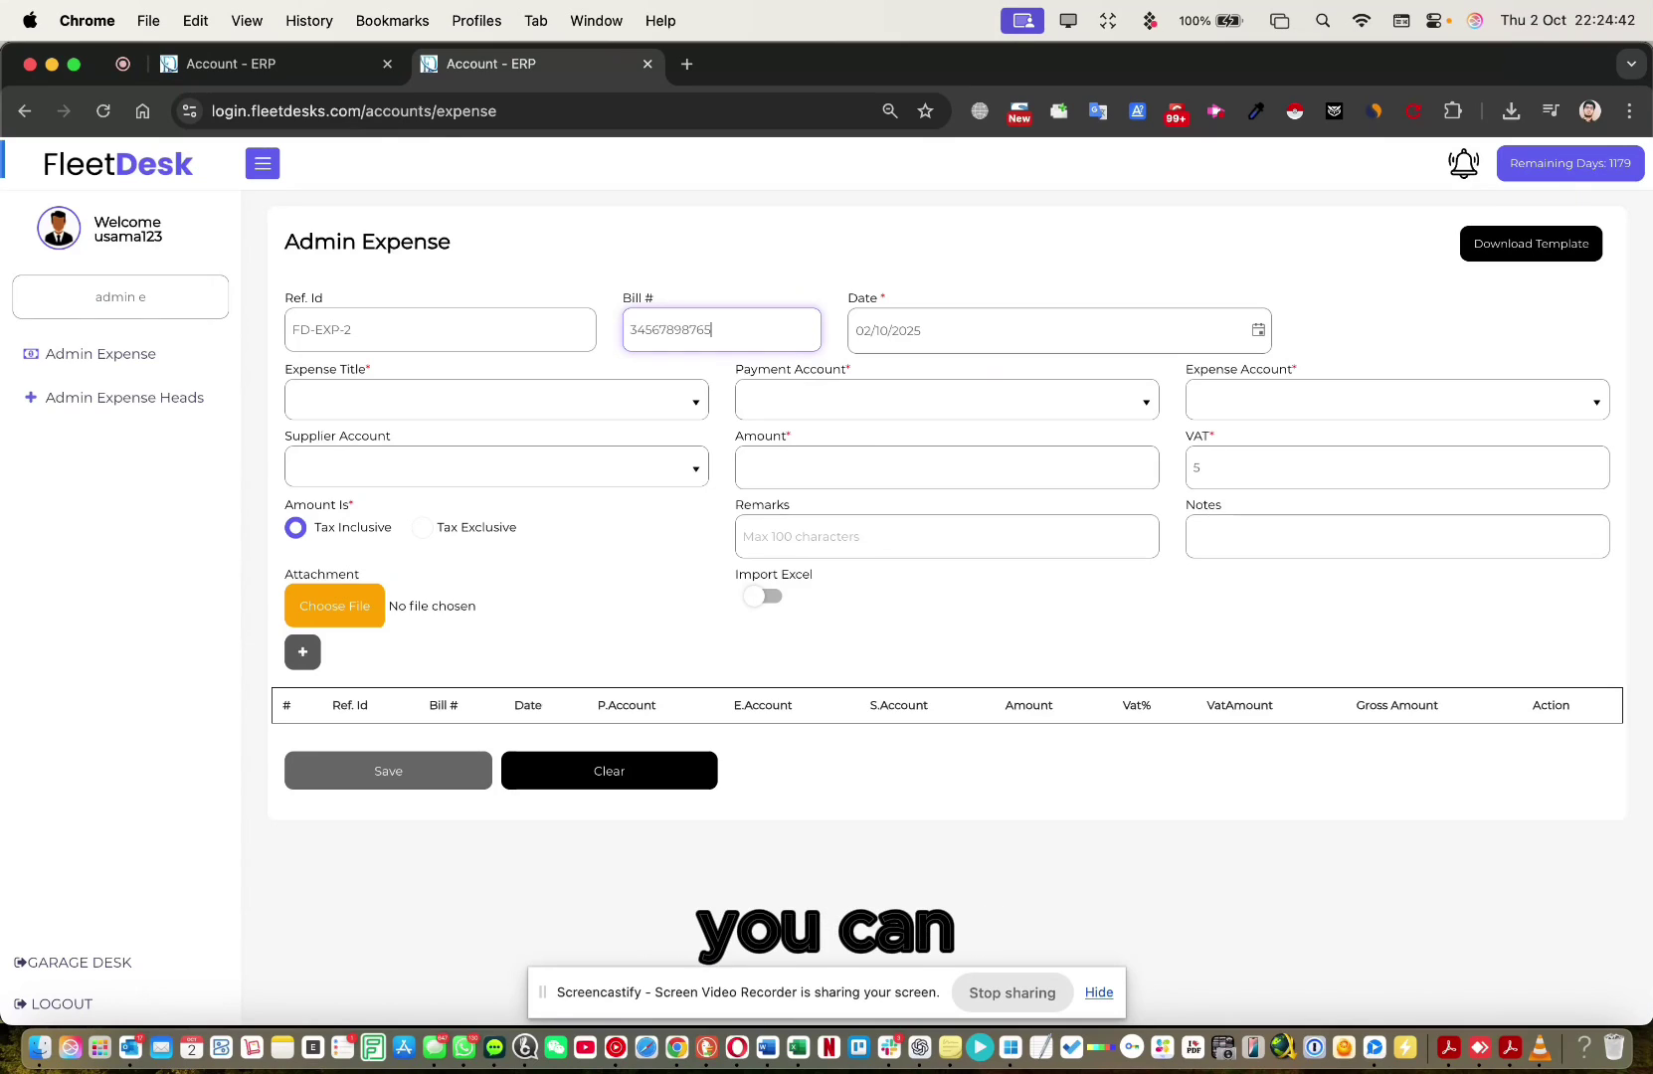
pyautogui.click(1031, 340)
pyautogui.press('Left')
pyautogui.press('Left')
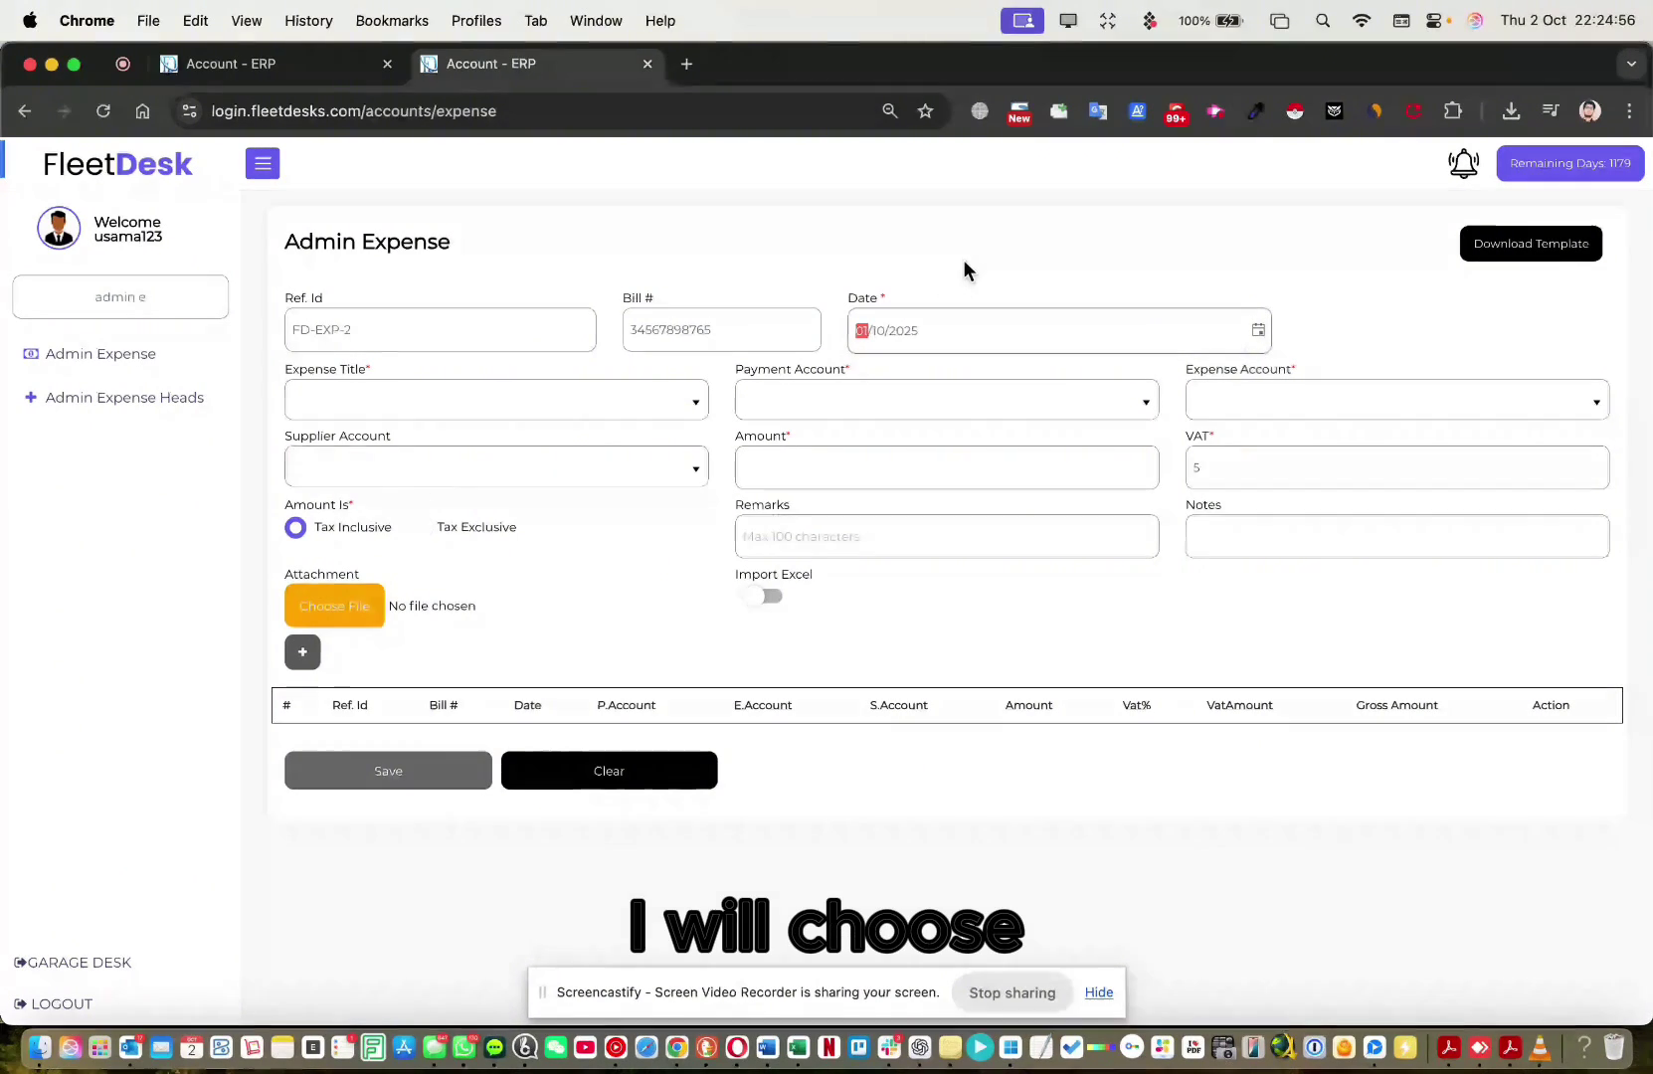
# Step: Browse the available expense titles and open the Admin Expense Heads page in a new tab
pyautogui.click(429, 401)
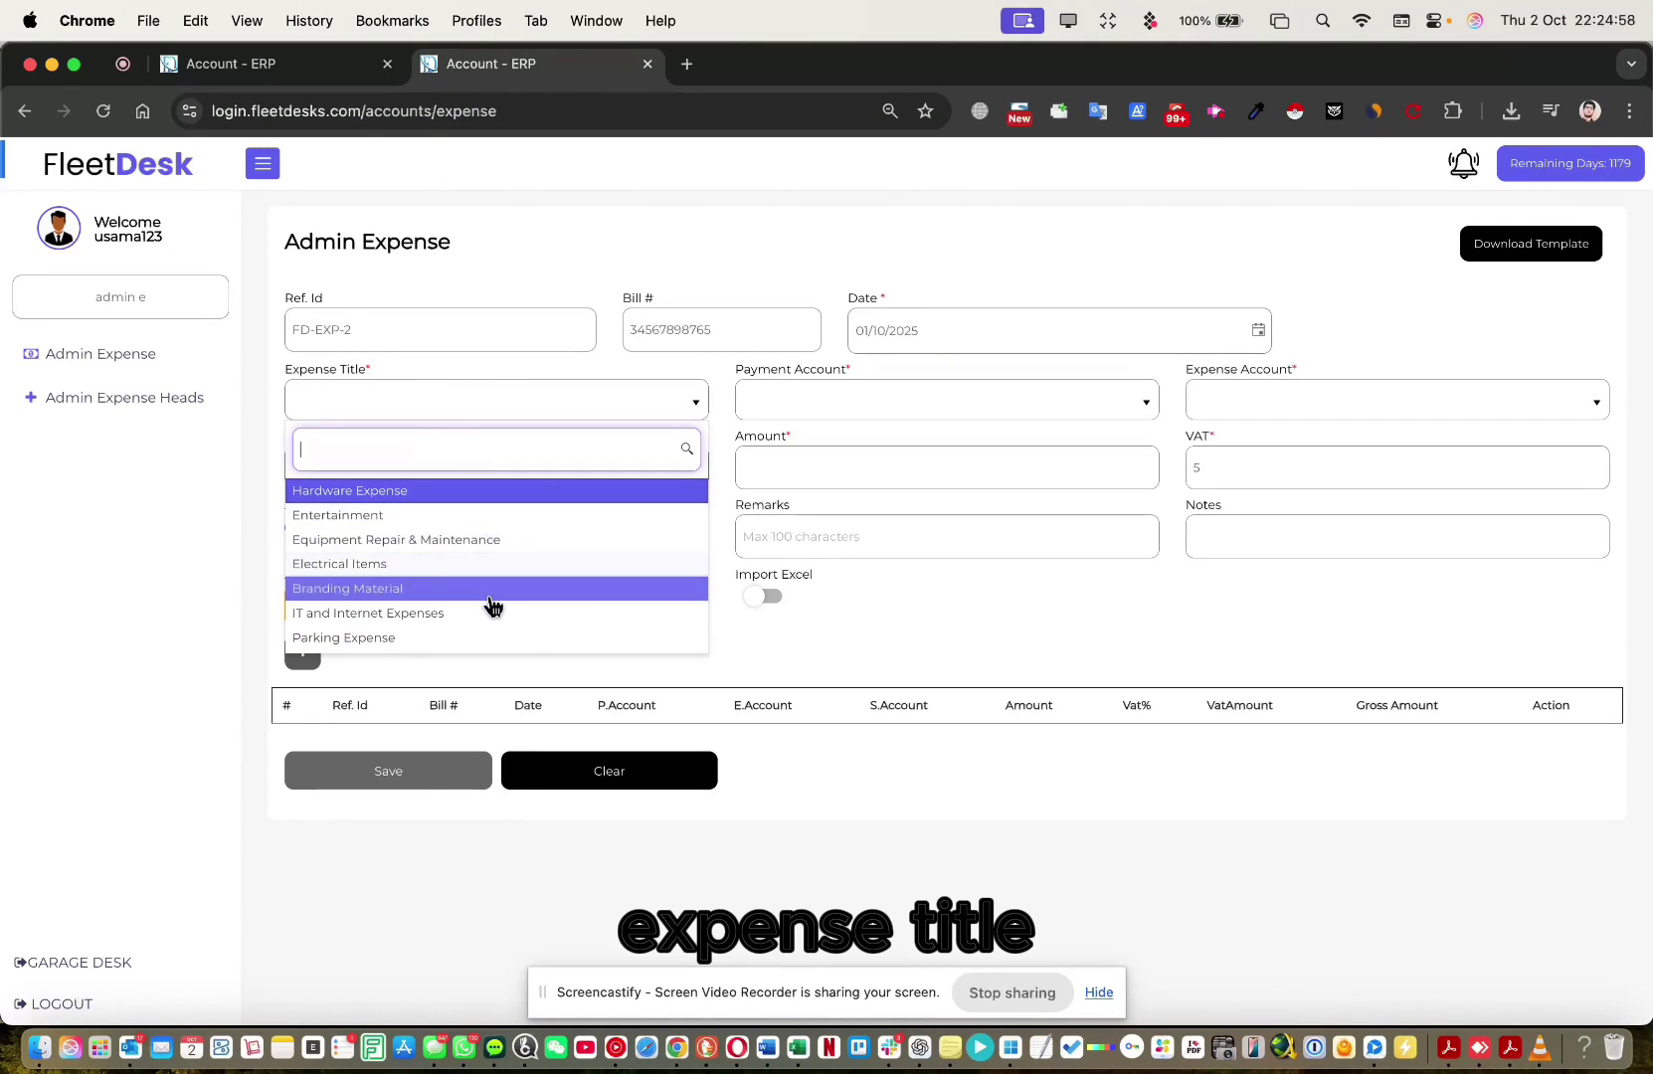
pyautogui.scroll(-10, 492, 601)
pyautogui.scroll(10, 492, 601)
pyautogui.scroll(-5, 490, 601)
pyautogui.scroll(7, 490, 602)
pyautogui.scroll(-2, 433, 616)
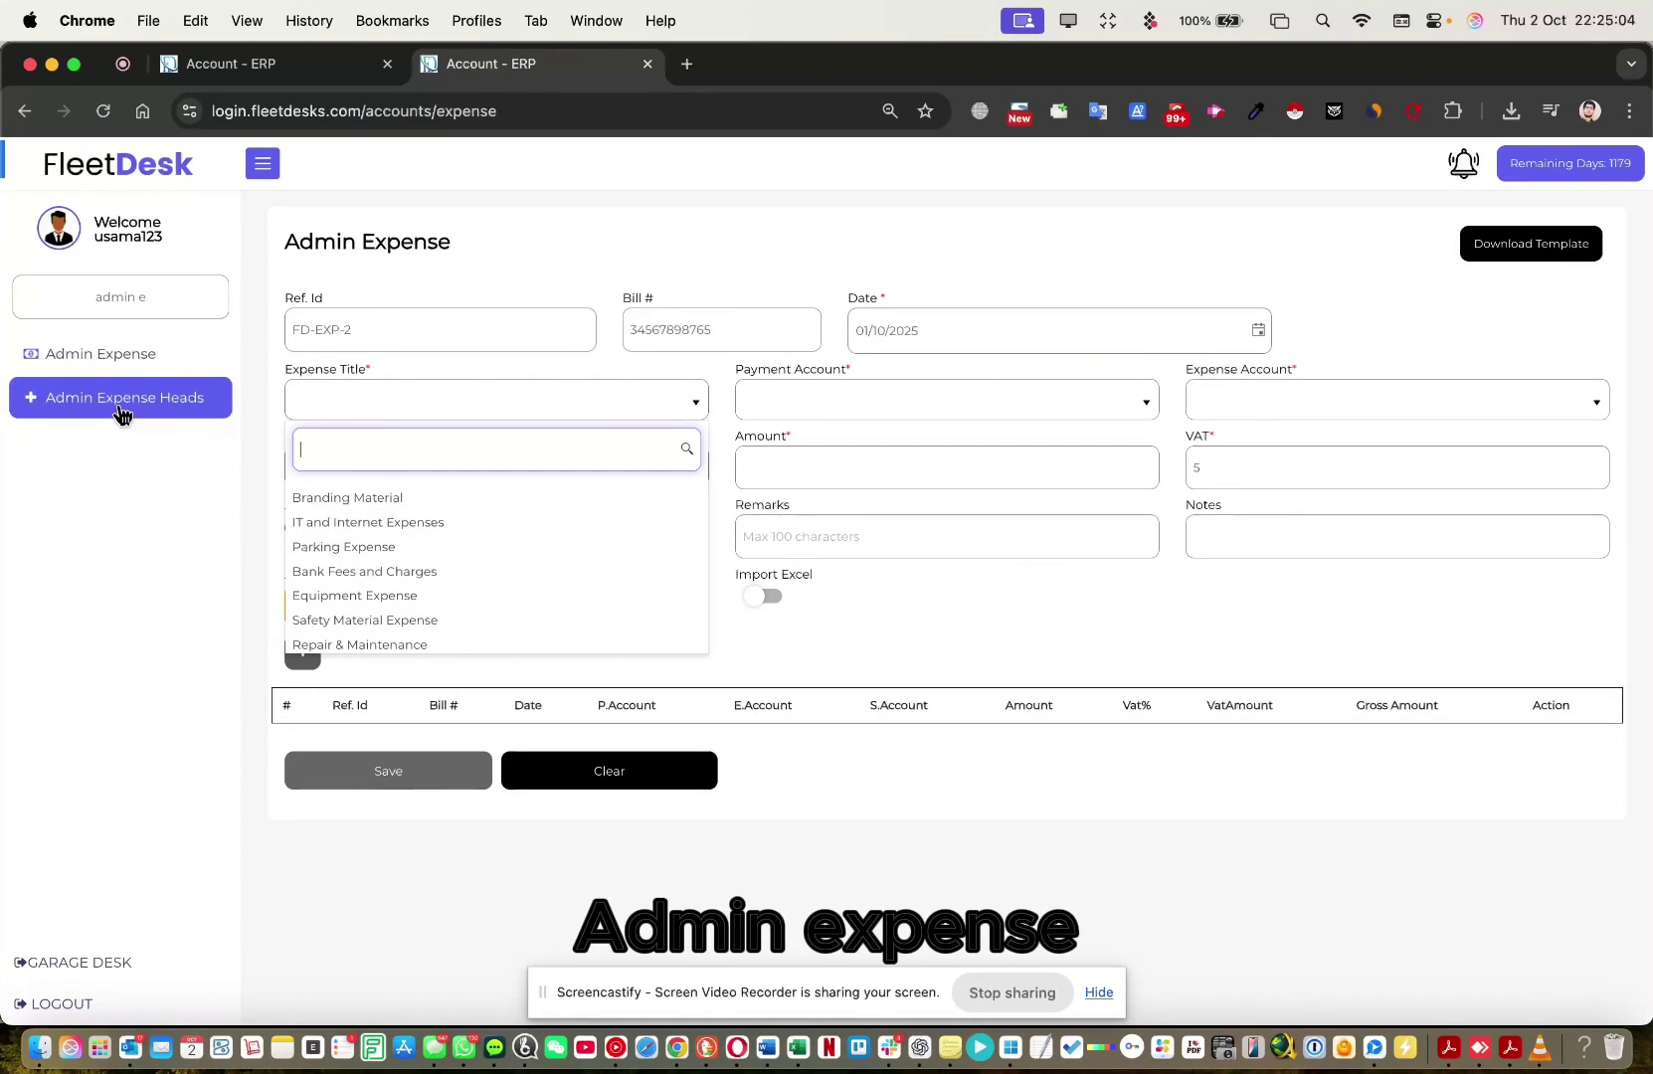
pyautogui.keyDown('super'); pyautogui.click(184, 403); pyautogui.keyUp('super')
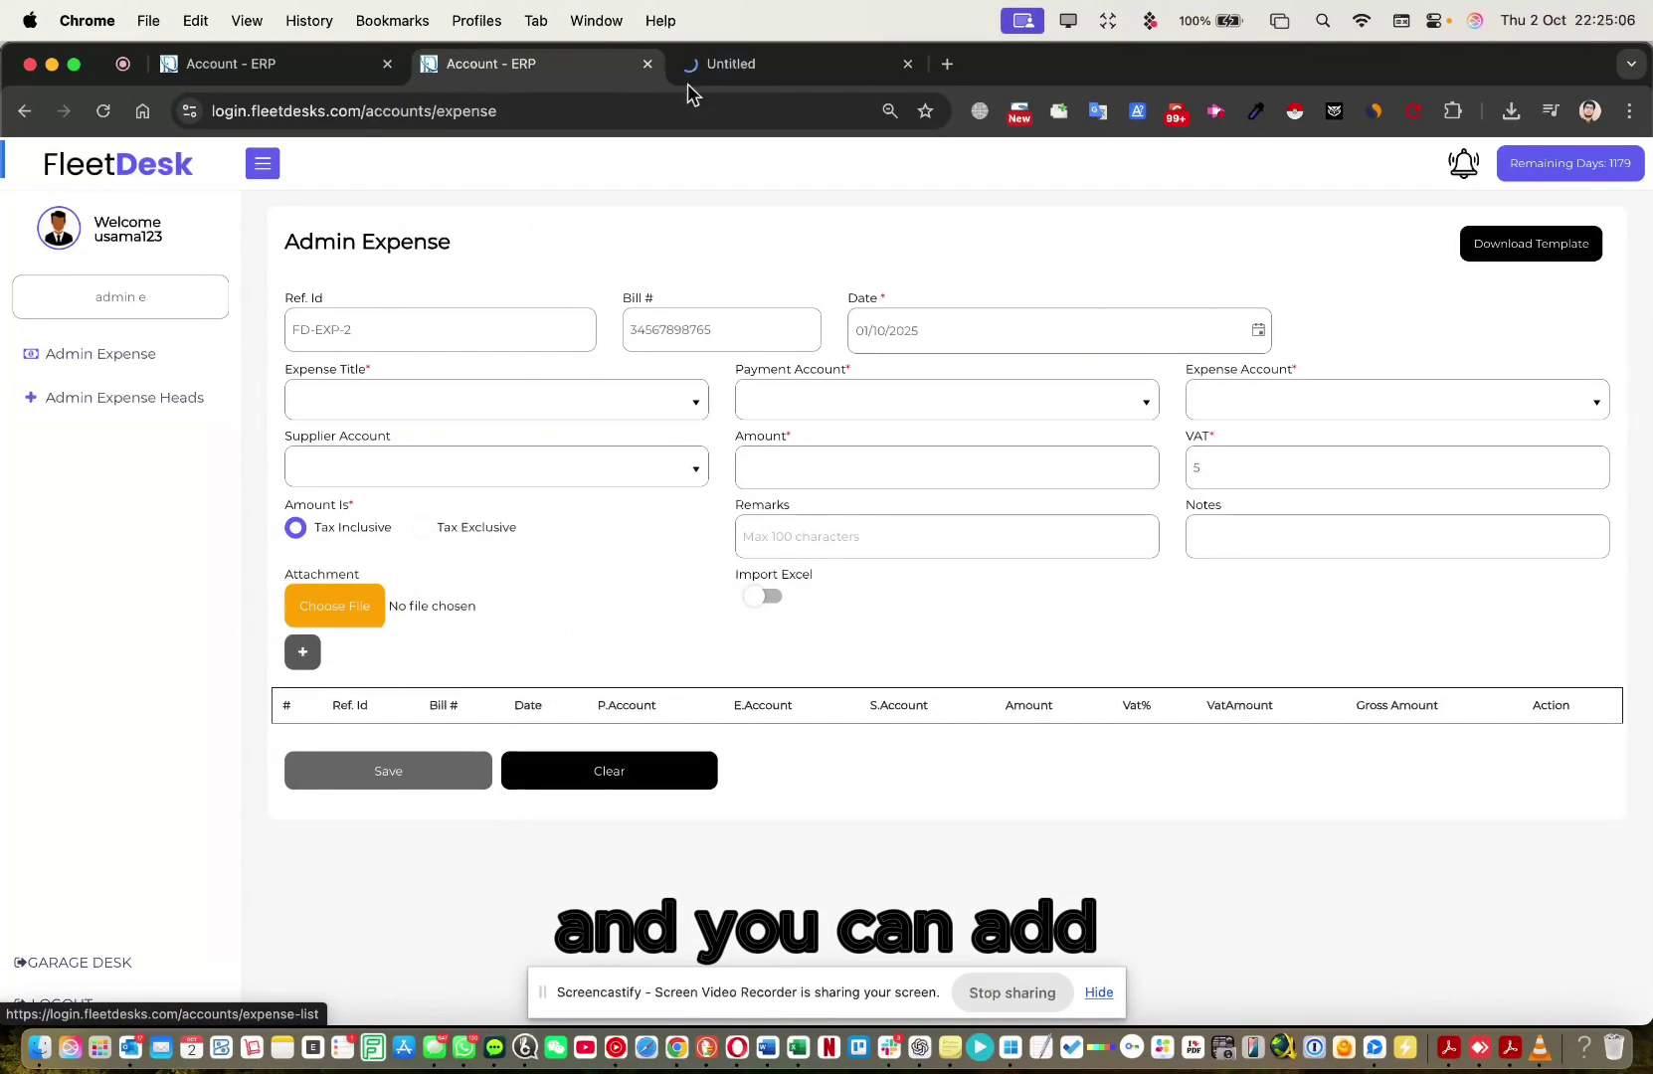
pyautogui.click(763, 62)
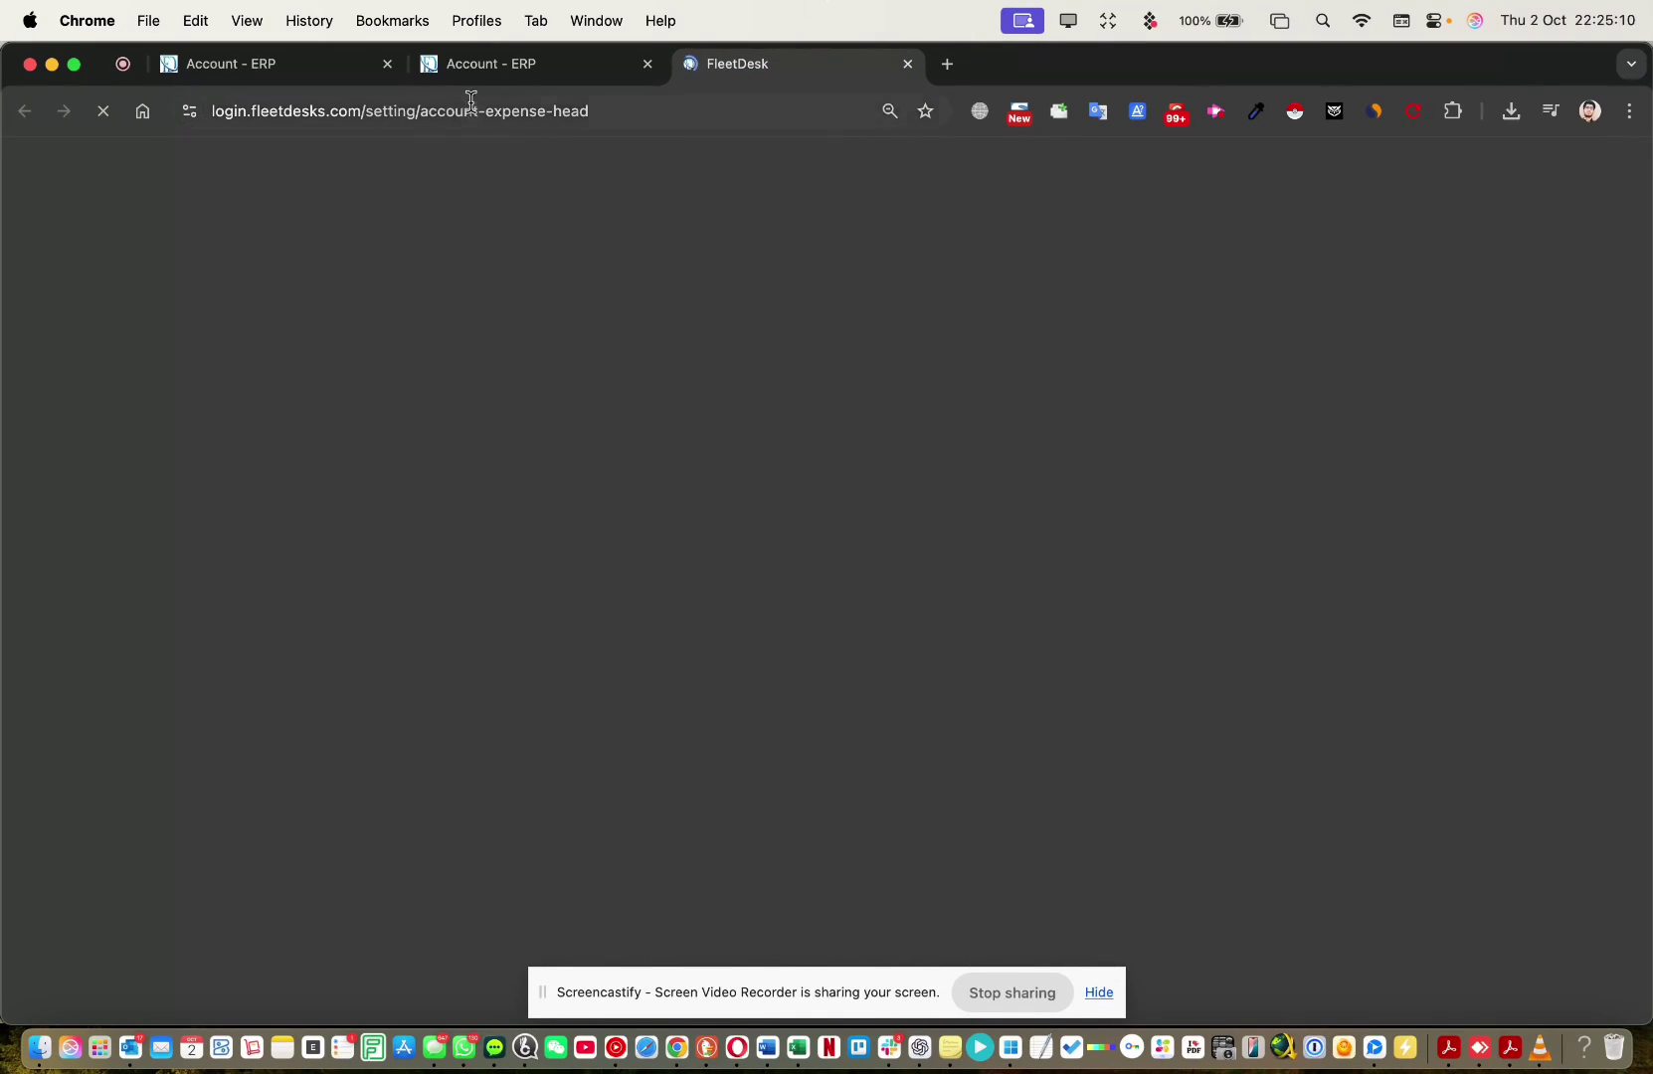
# Step: Return to the new expense form and set the expense title to Electricity Expense
pyautogui.click(487, 73)
pyautogui.click(456, 476)
pyautogui.click(498, 413)
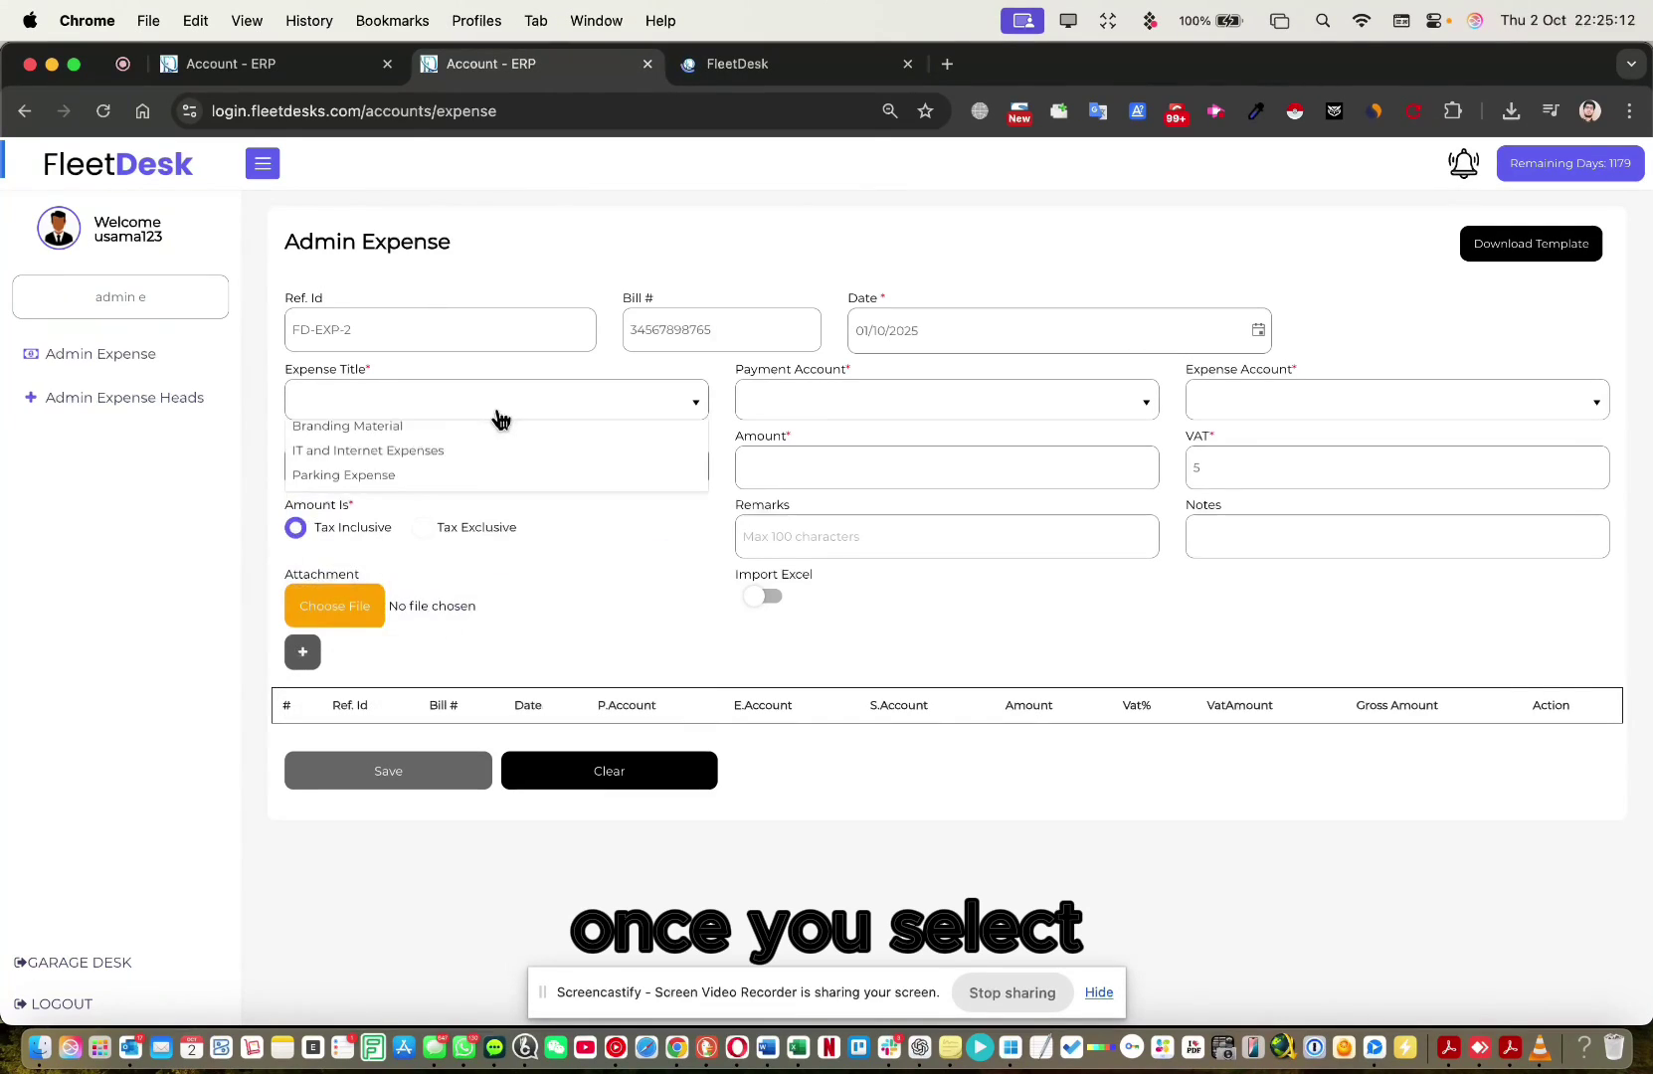
pyautogui.scroll(-5, 475, 568)
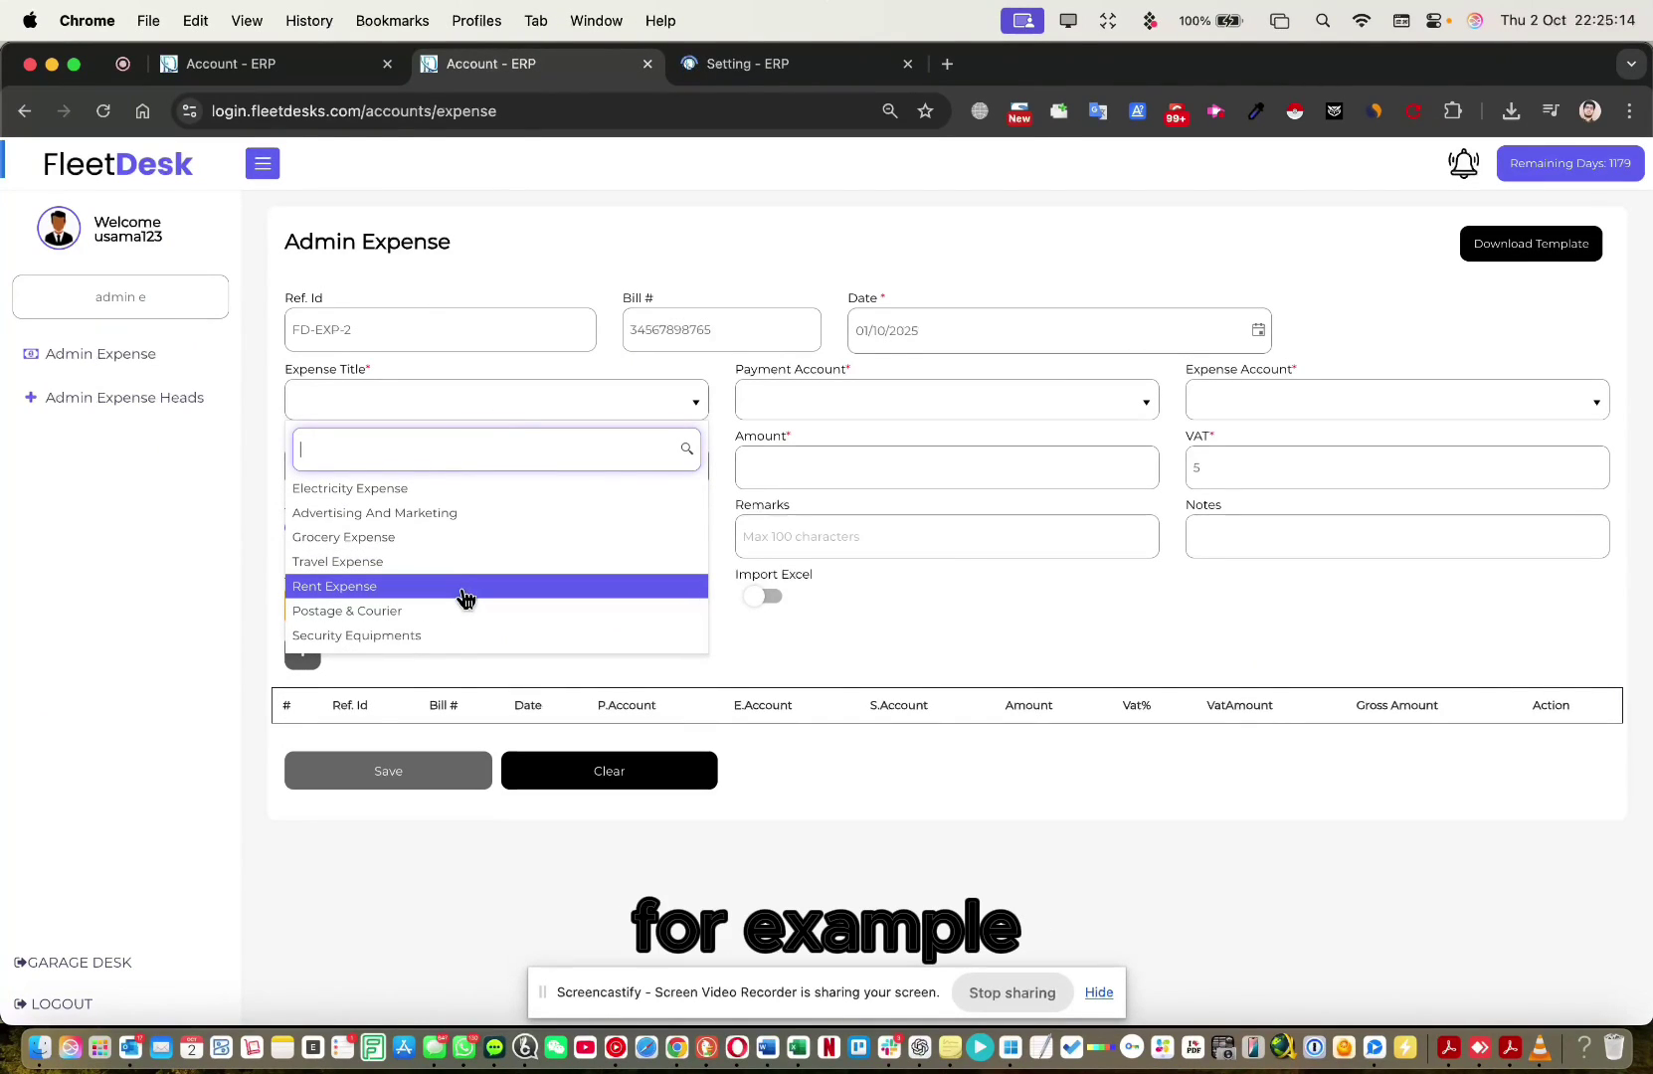
pyautogui.write('uti')
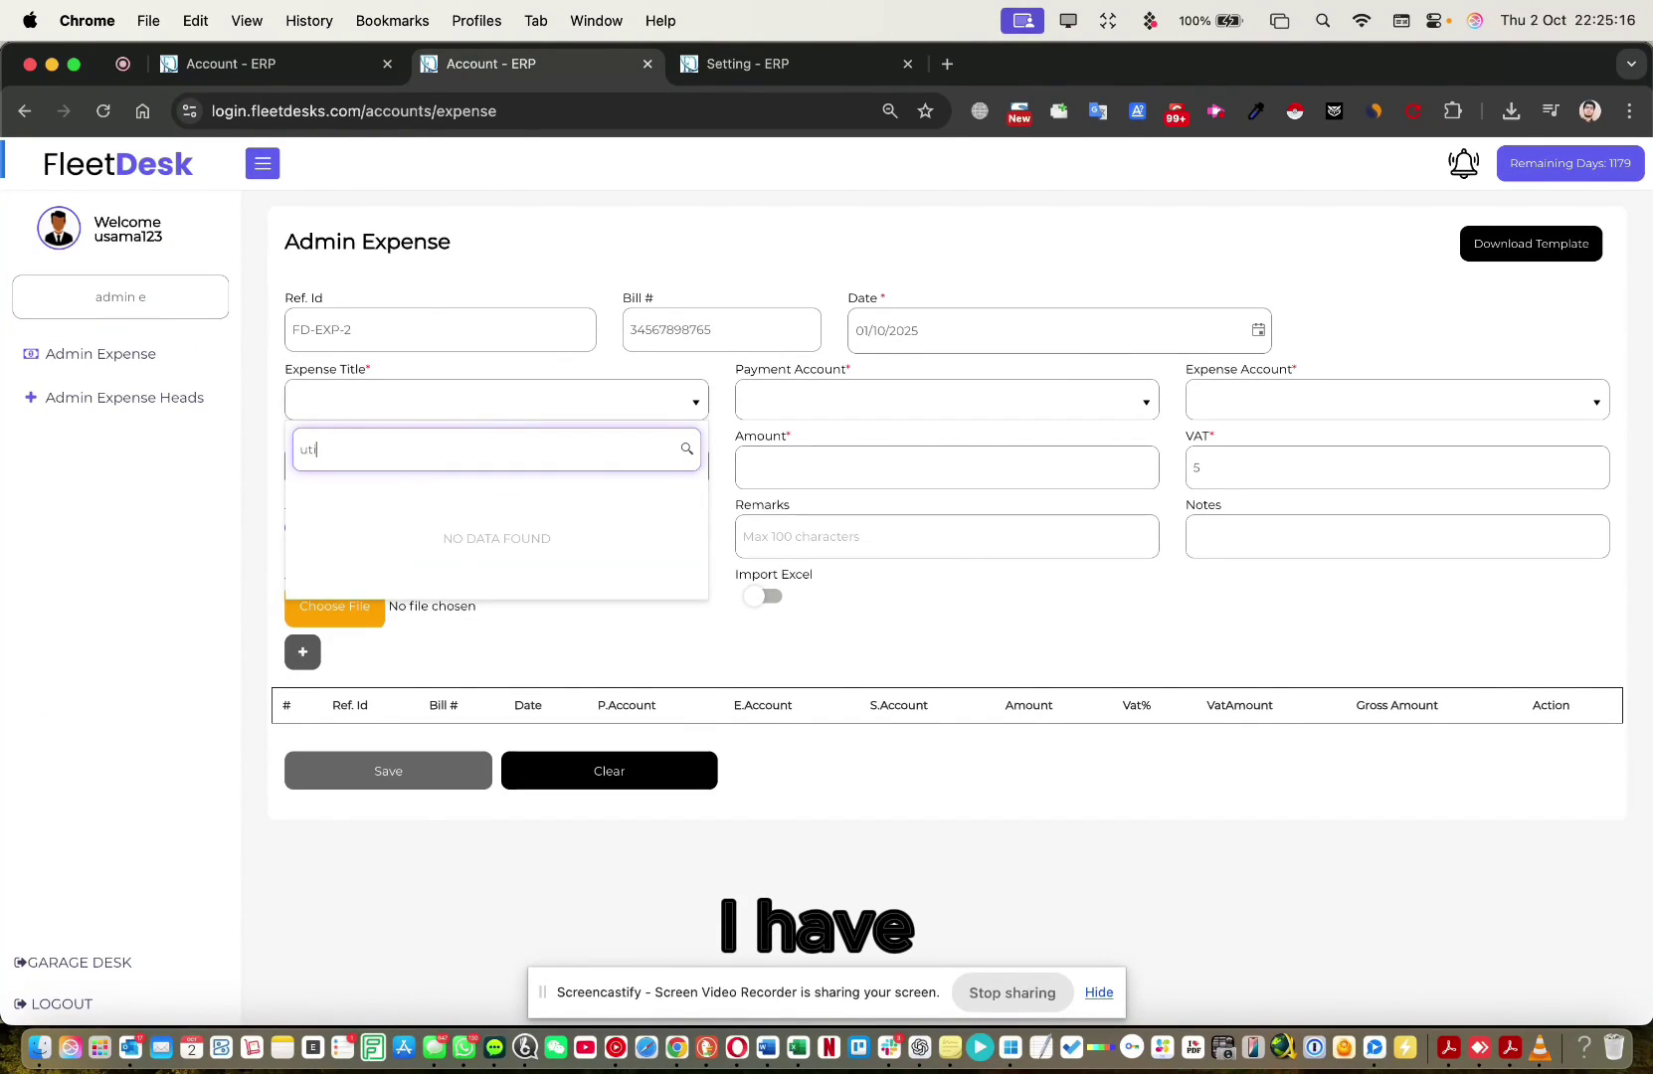
pyautogui.write('de')
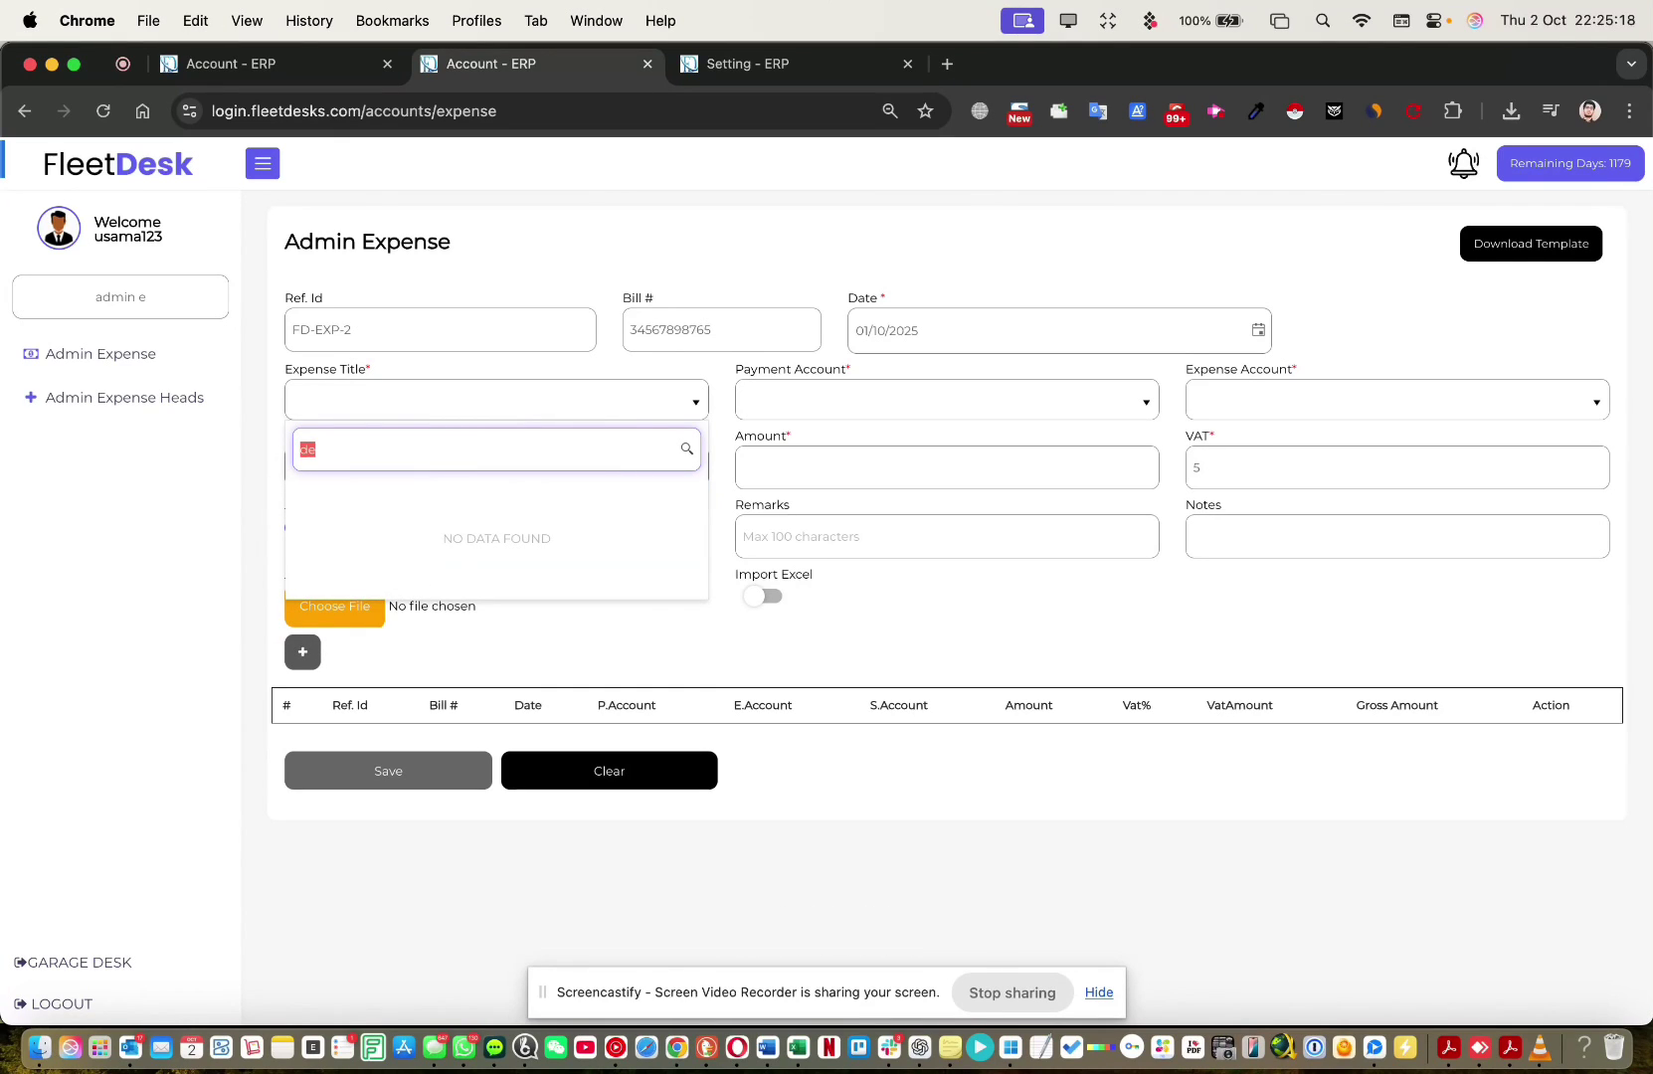
pyautogui.write('ele')
pyautogui.click(429, 520)
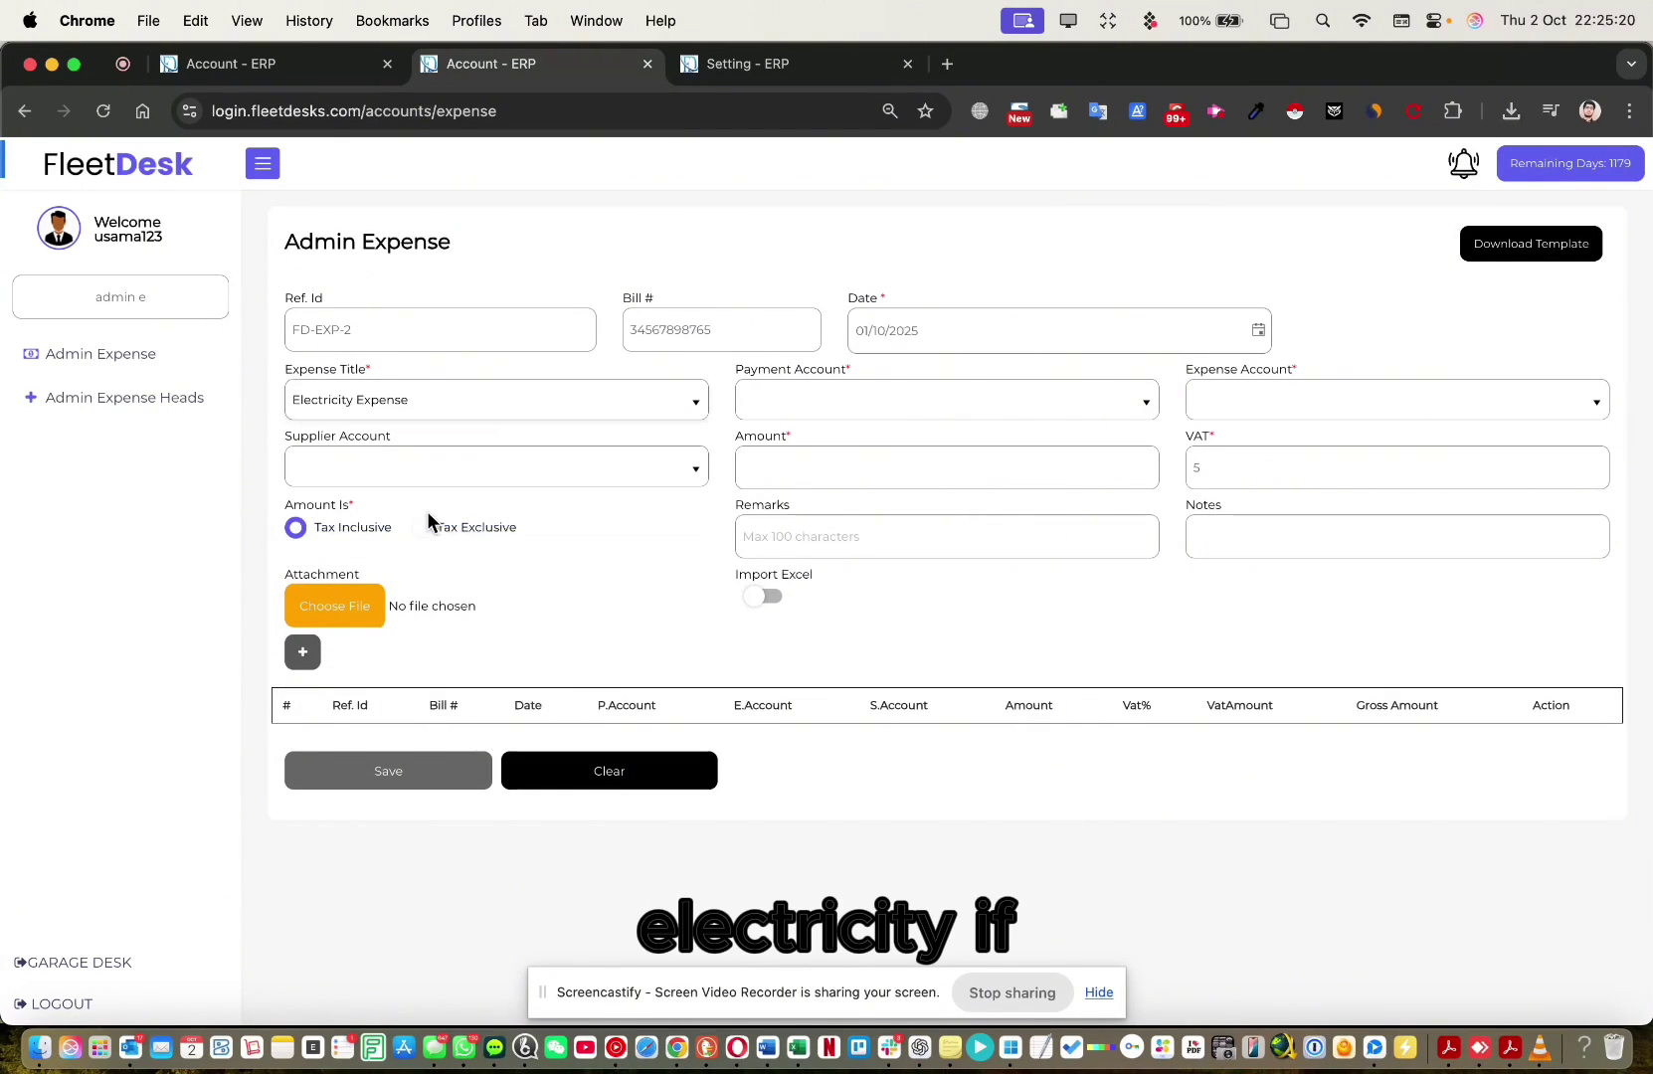
# Step: Open the form for adding a new expense head on the Admin Expense Head page, and return to the admin expense form
pyautogui.click(800, 67)
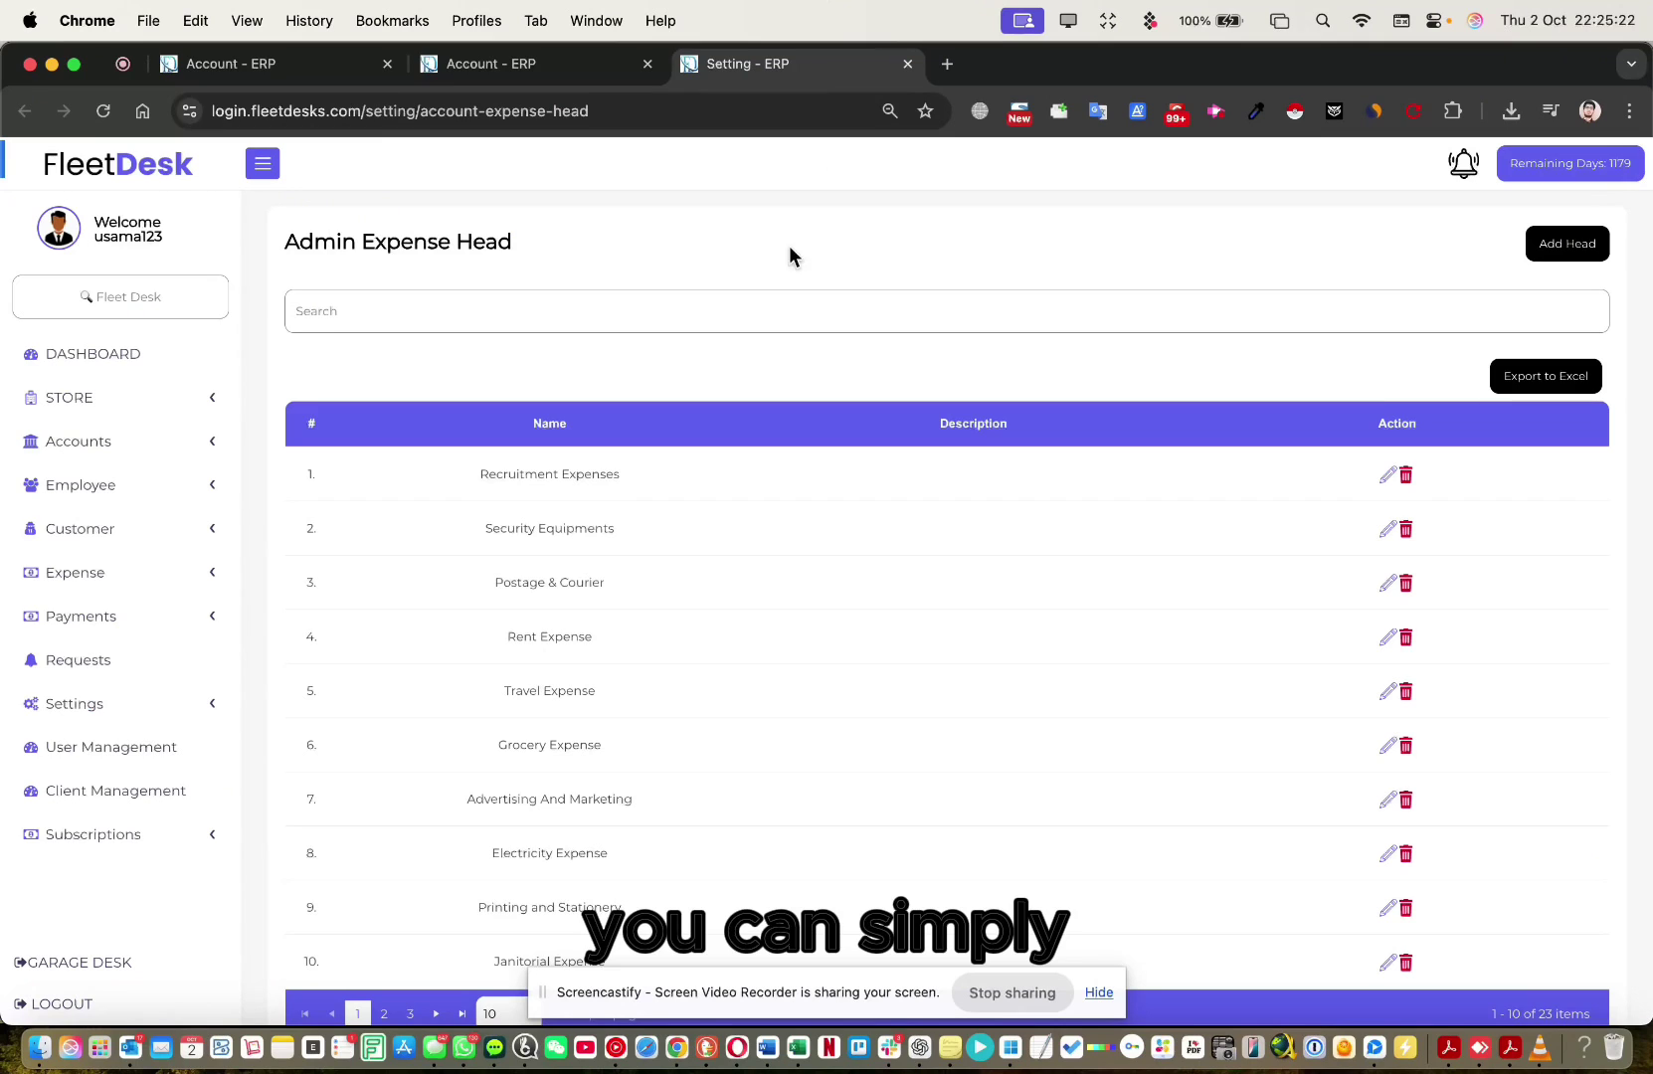
pyautogui.click(1571, 241)
pyautogui.click(738, 284)
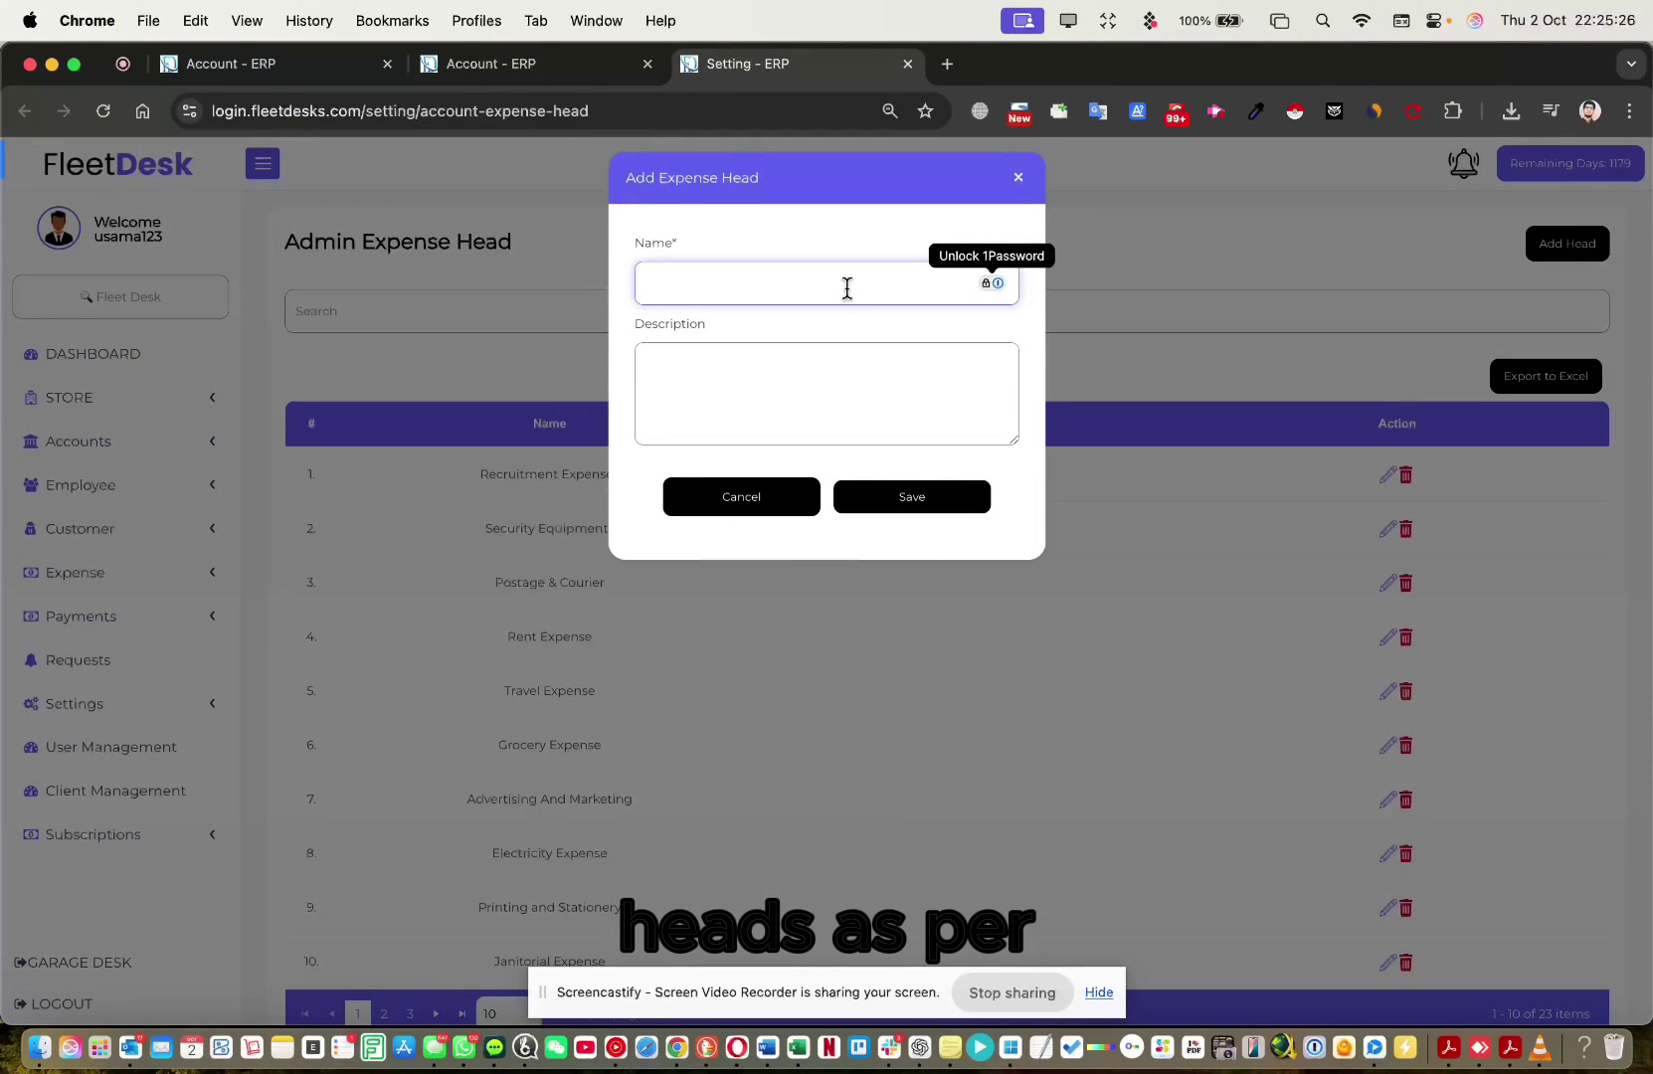
pyautogui.click(524, 65)
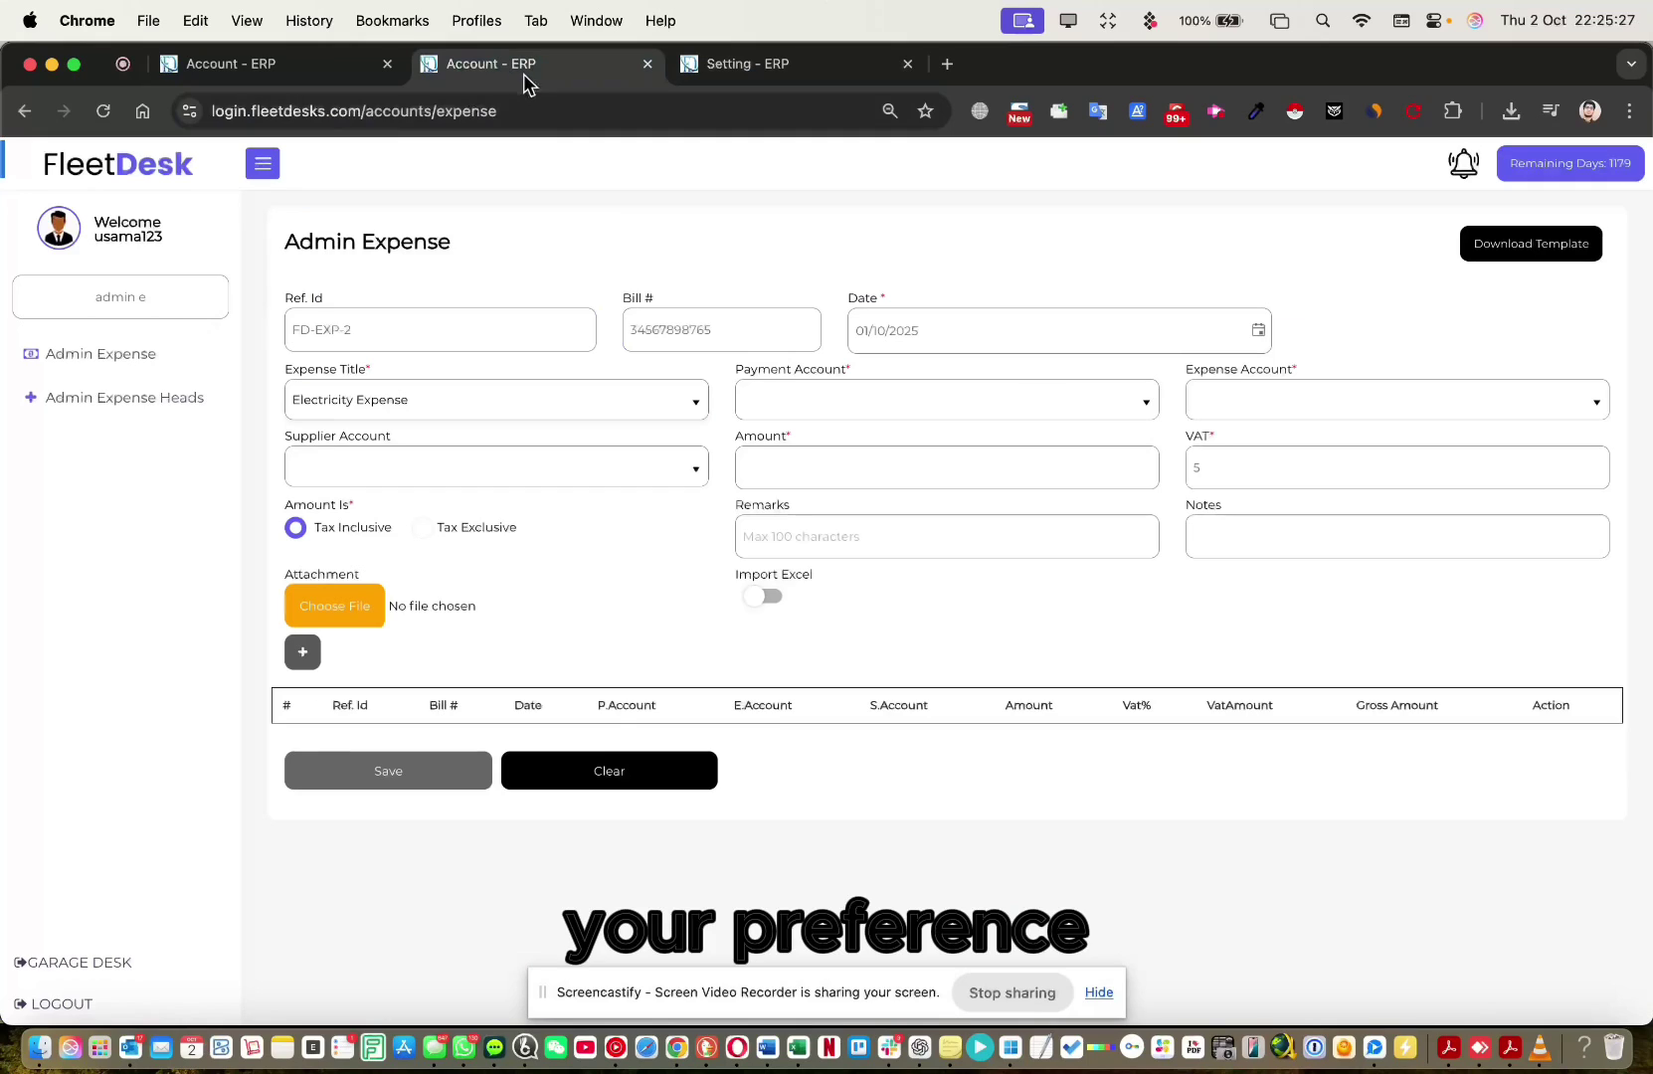
# Step: Set the payment account to Emirates NBD and the expense account to DEWA
pyautogui.click(935, 400)
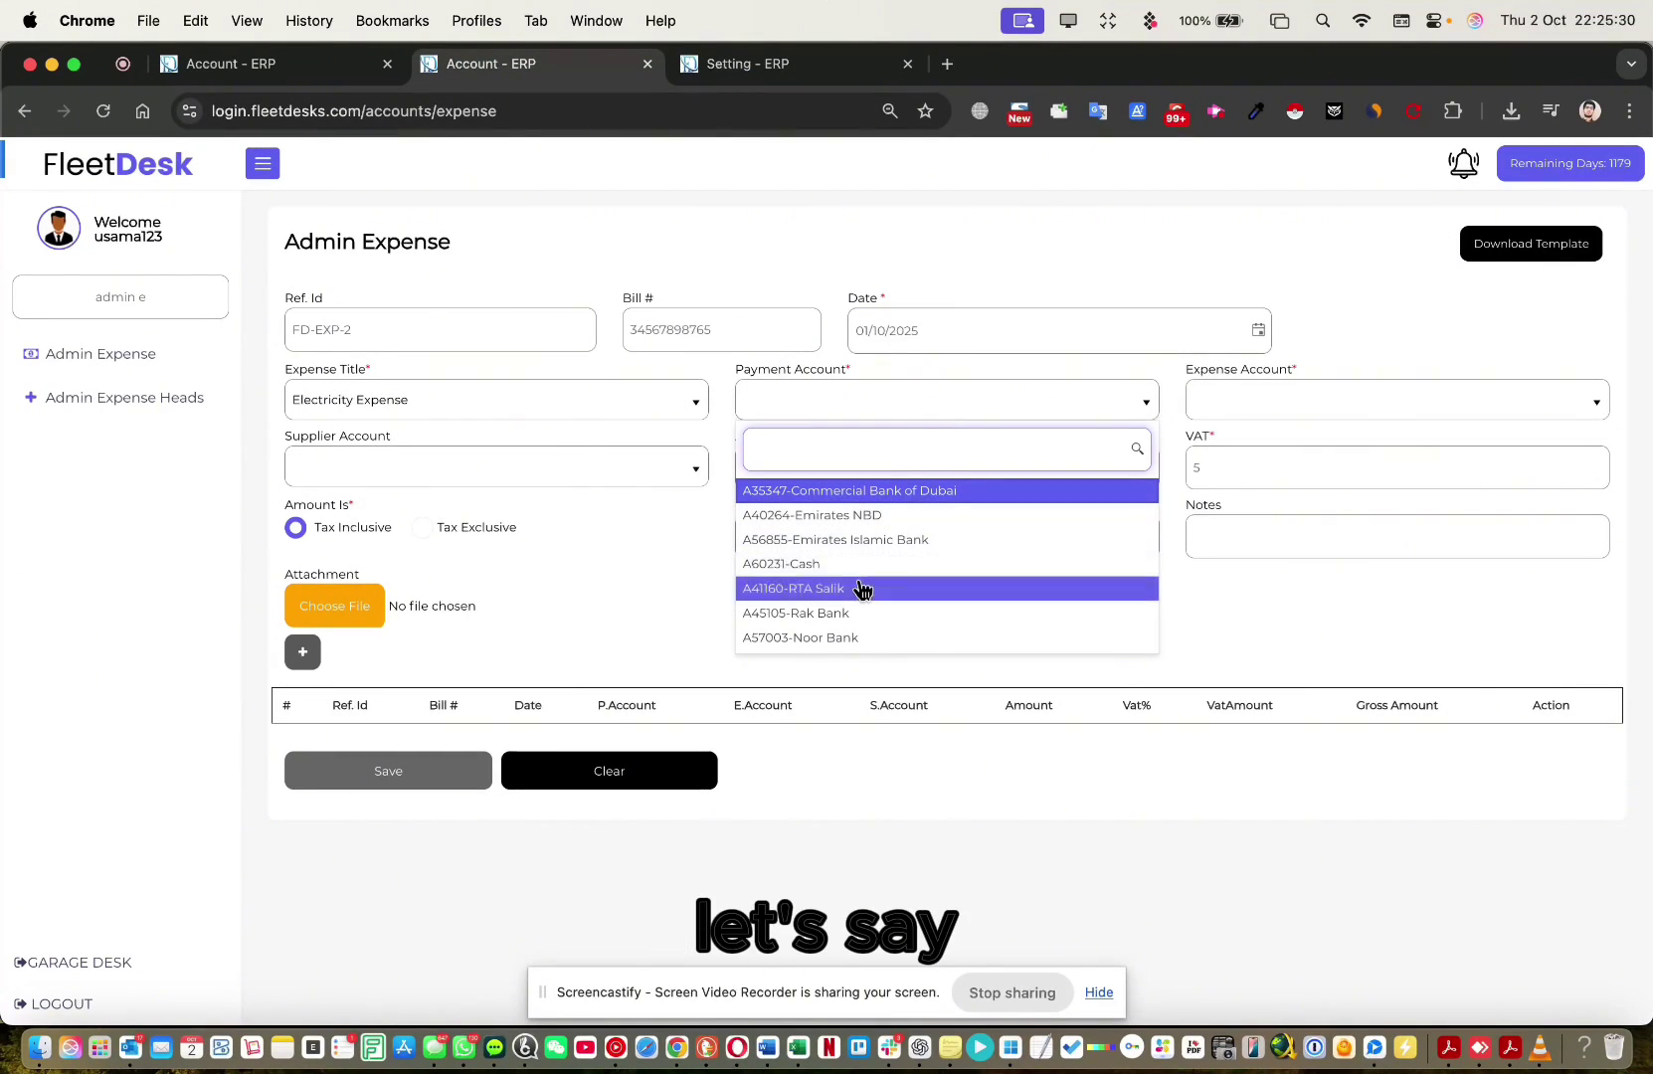
pyautogui.click(865, 525)
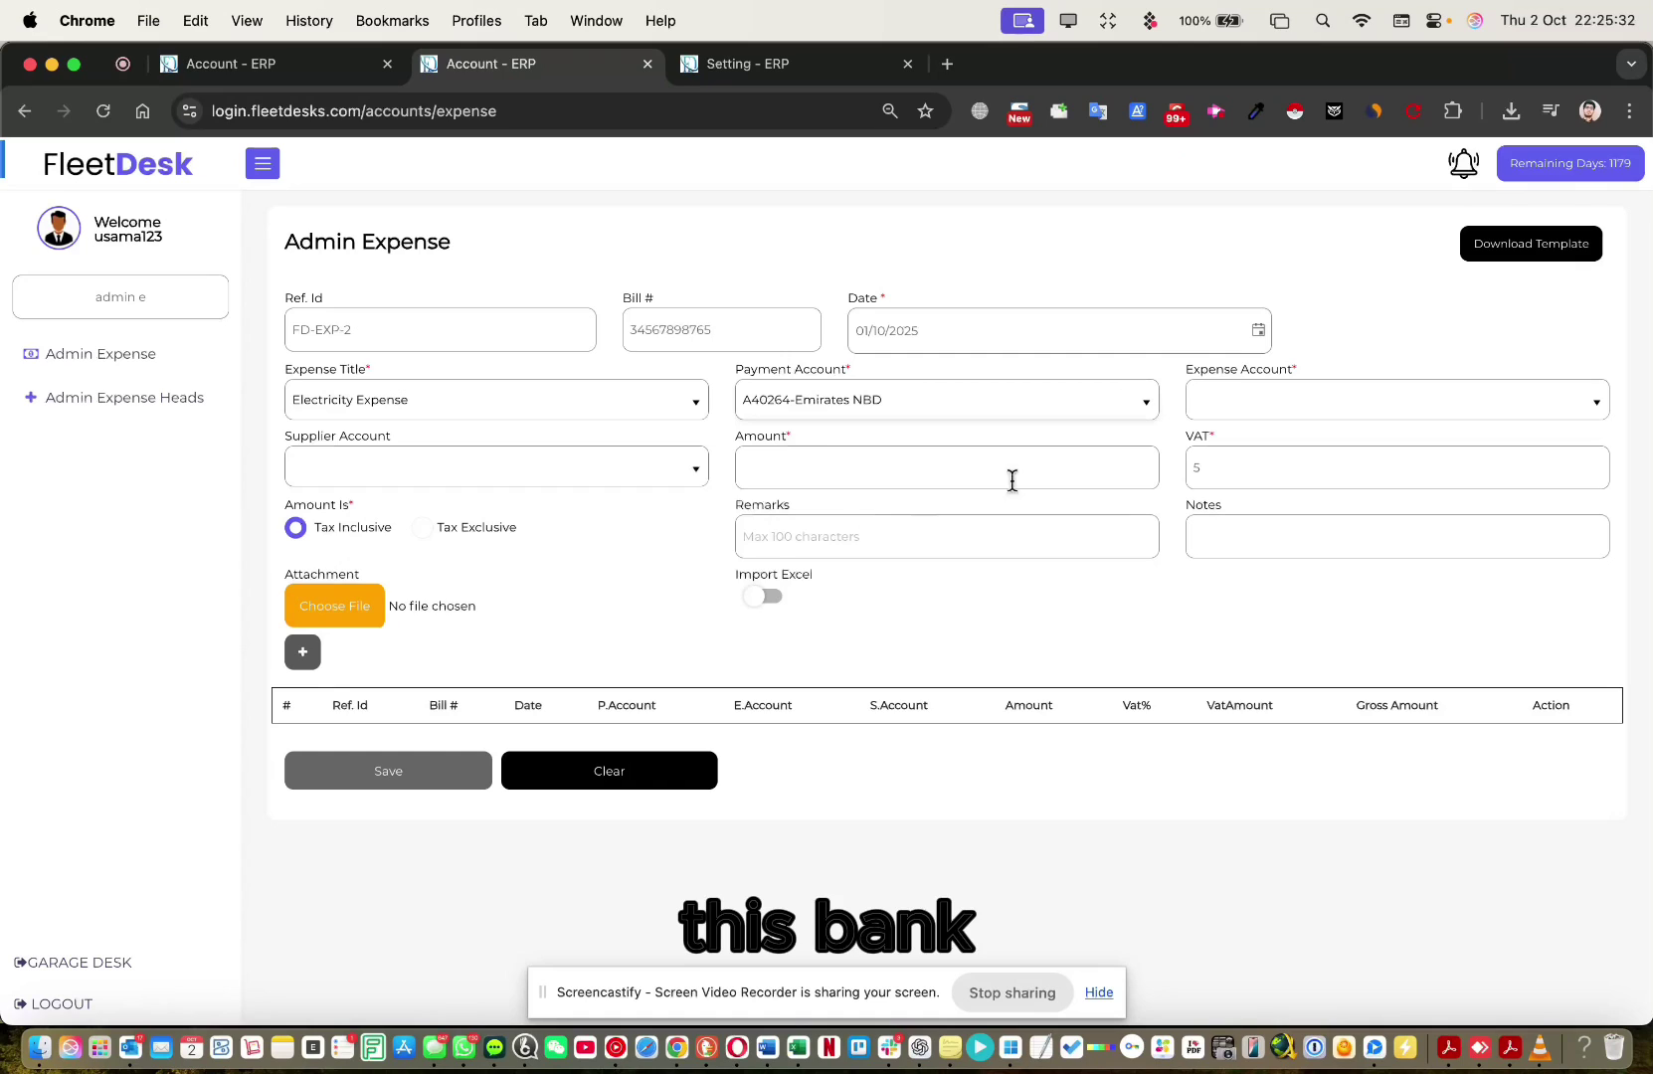
pyautogui.click(1321, 402)
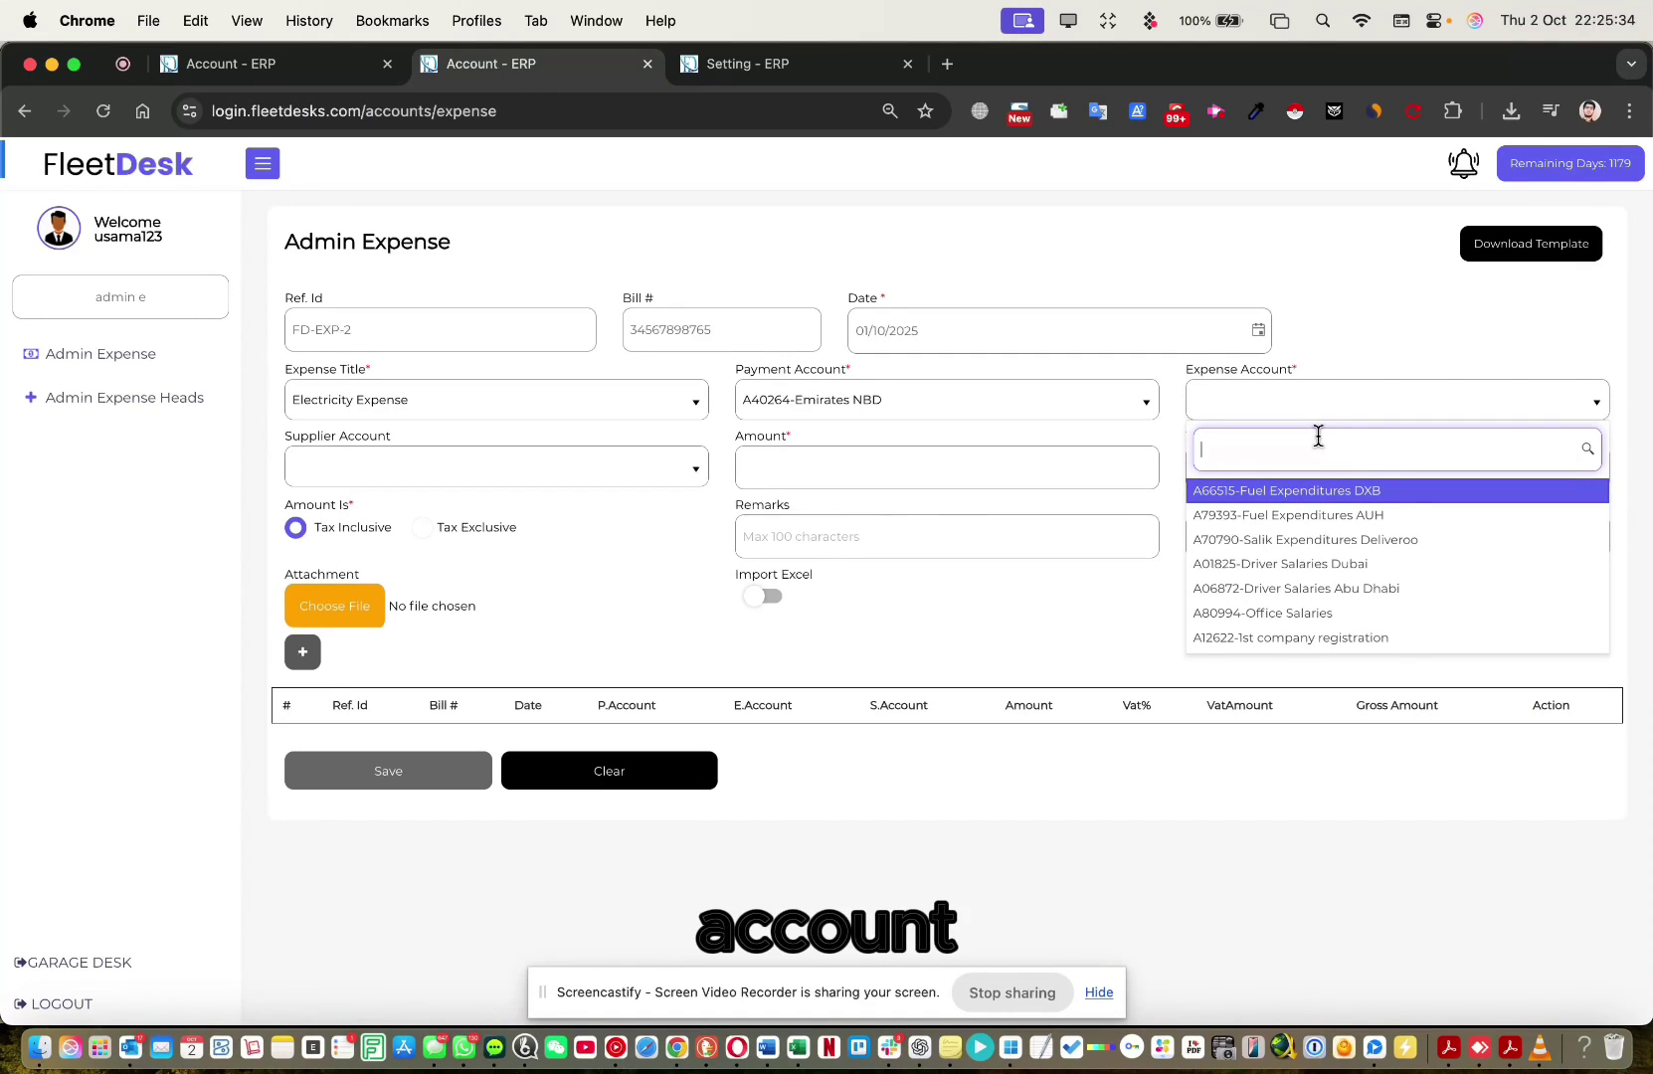
pyautogui.write('dew')
pyautogui.click(1298, 492)
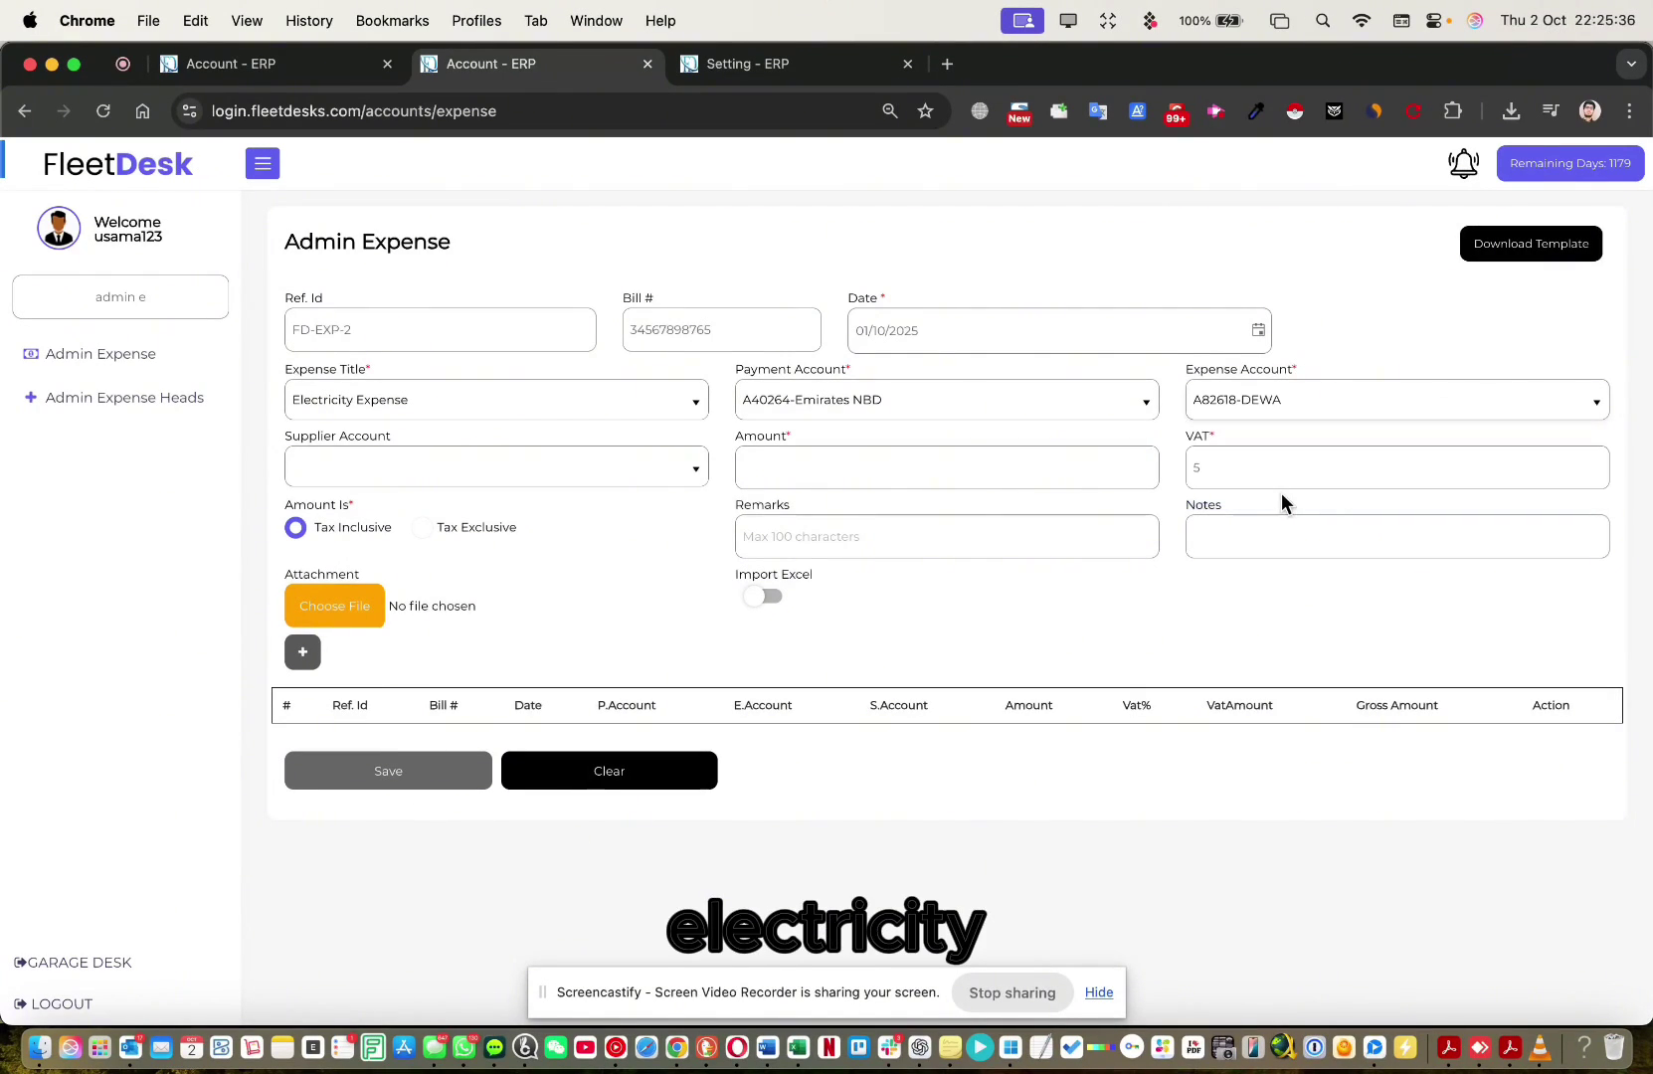
# Step: Search the supplier accounts for "dew", browse the full supplier list, and leave the supplier account empty
pyautogui.click(542, 460)
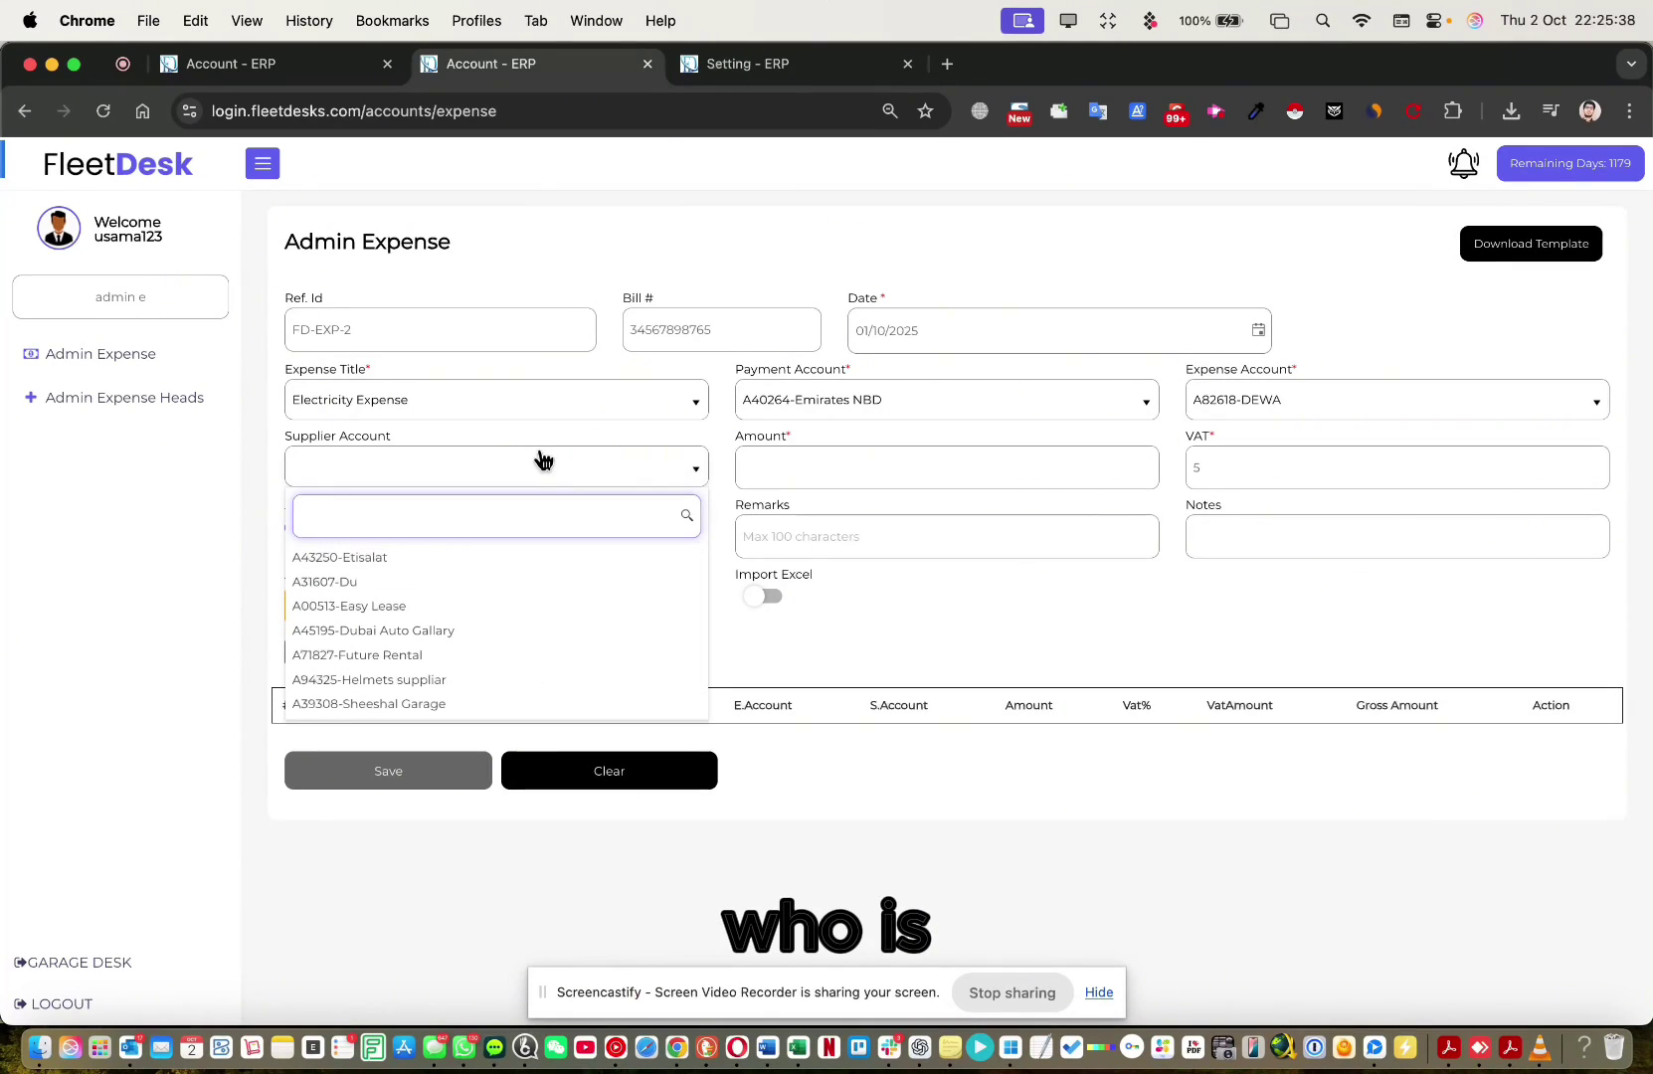
pyautogui.write('dew')
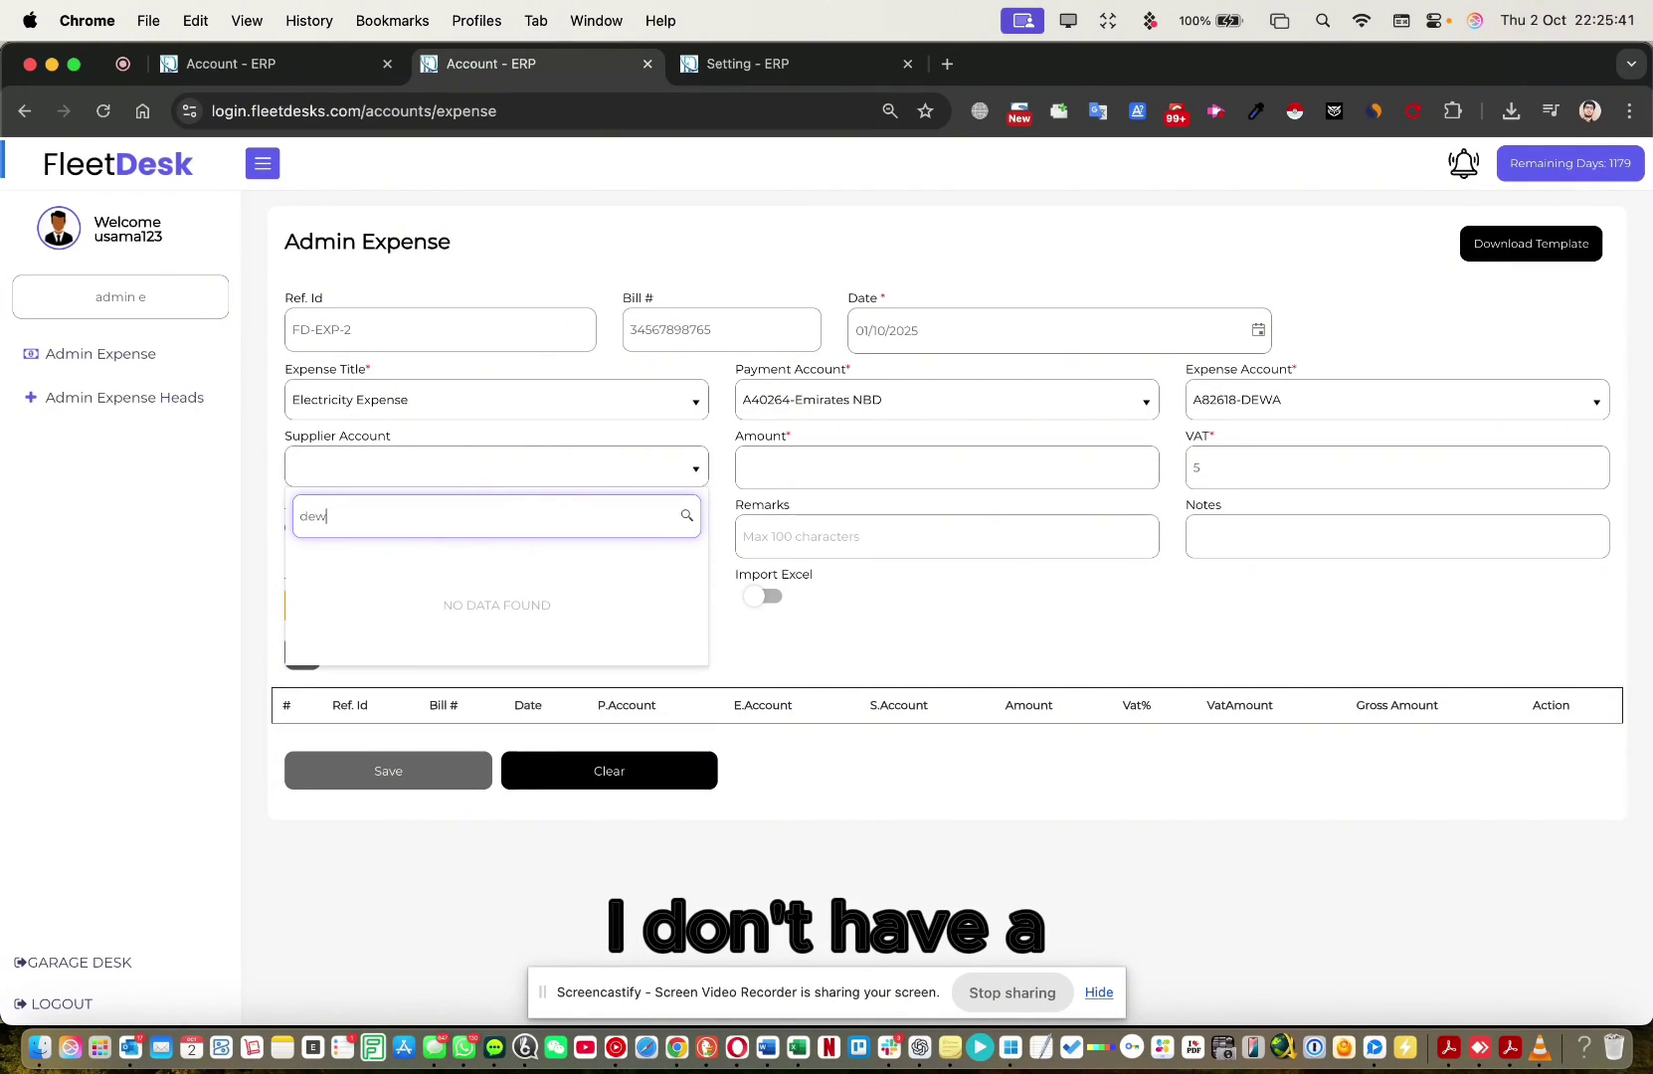
pyautogui.press('super+a')
pyautogui.press('BackSpace')
pyautogui.scroll(-3, 502, 636)
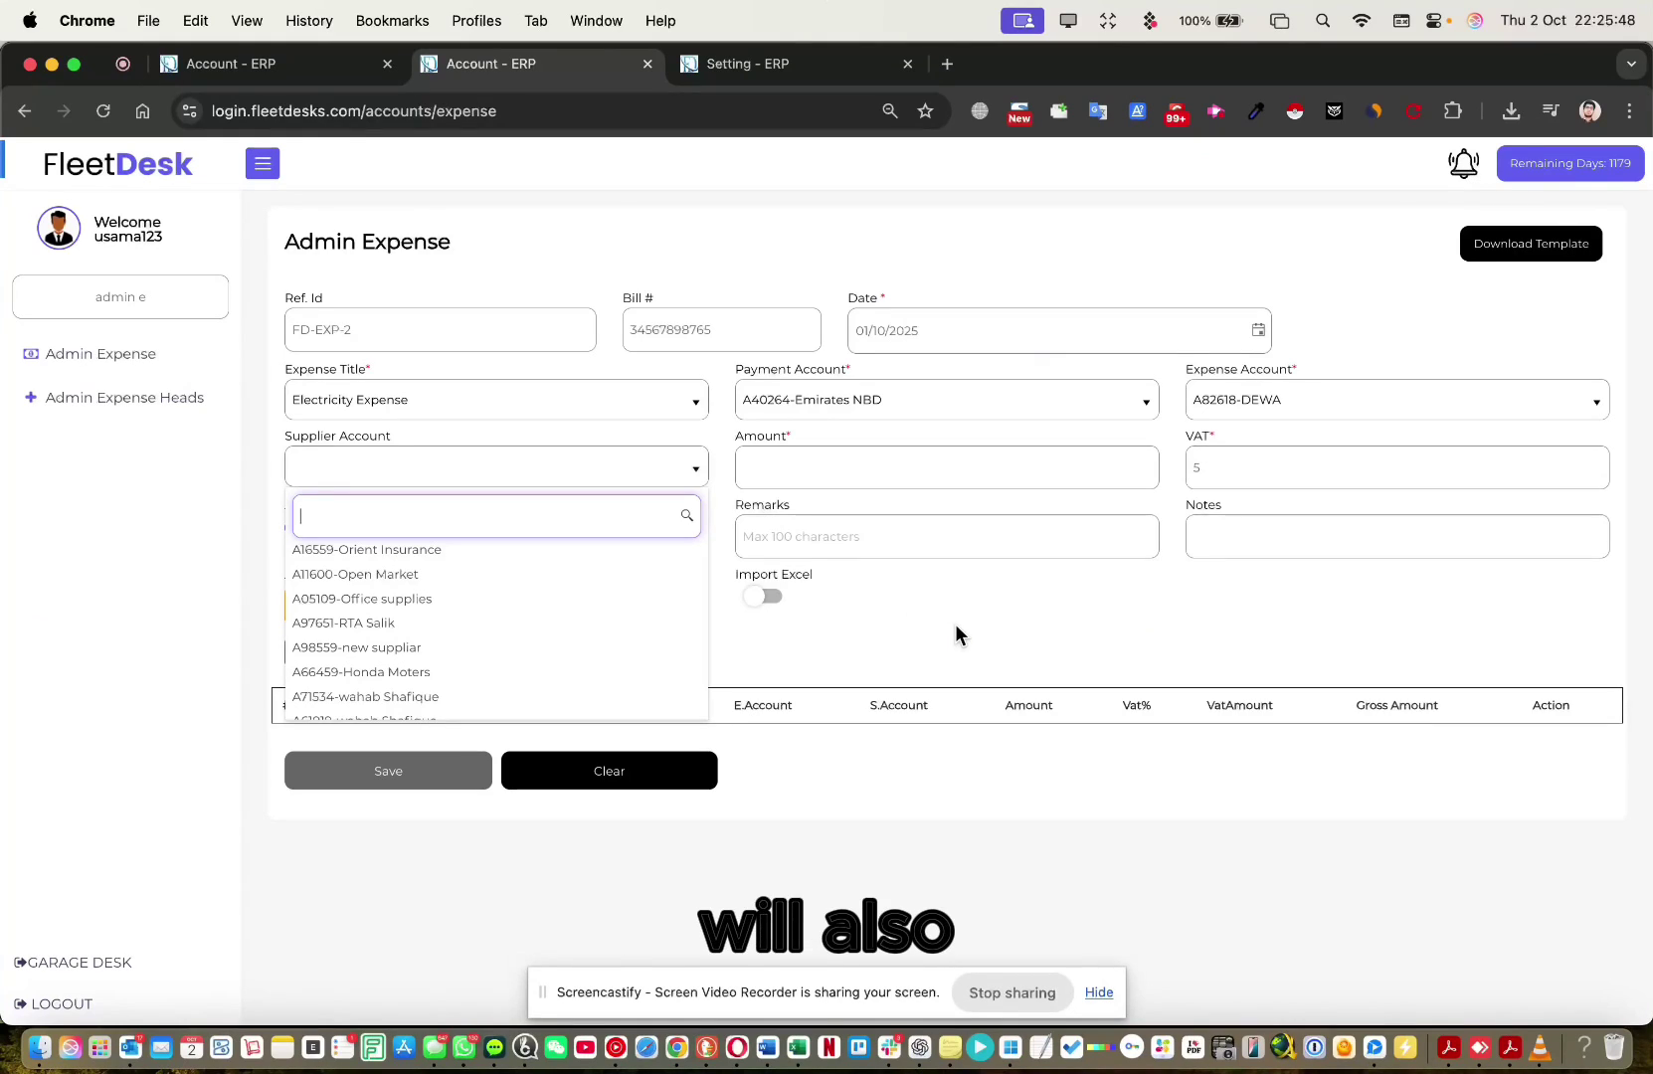
pyautogui.click(784, 801)
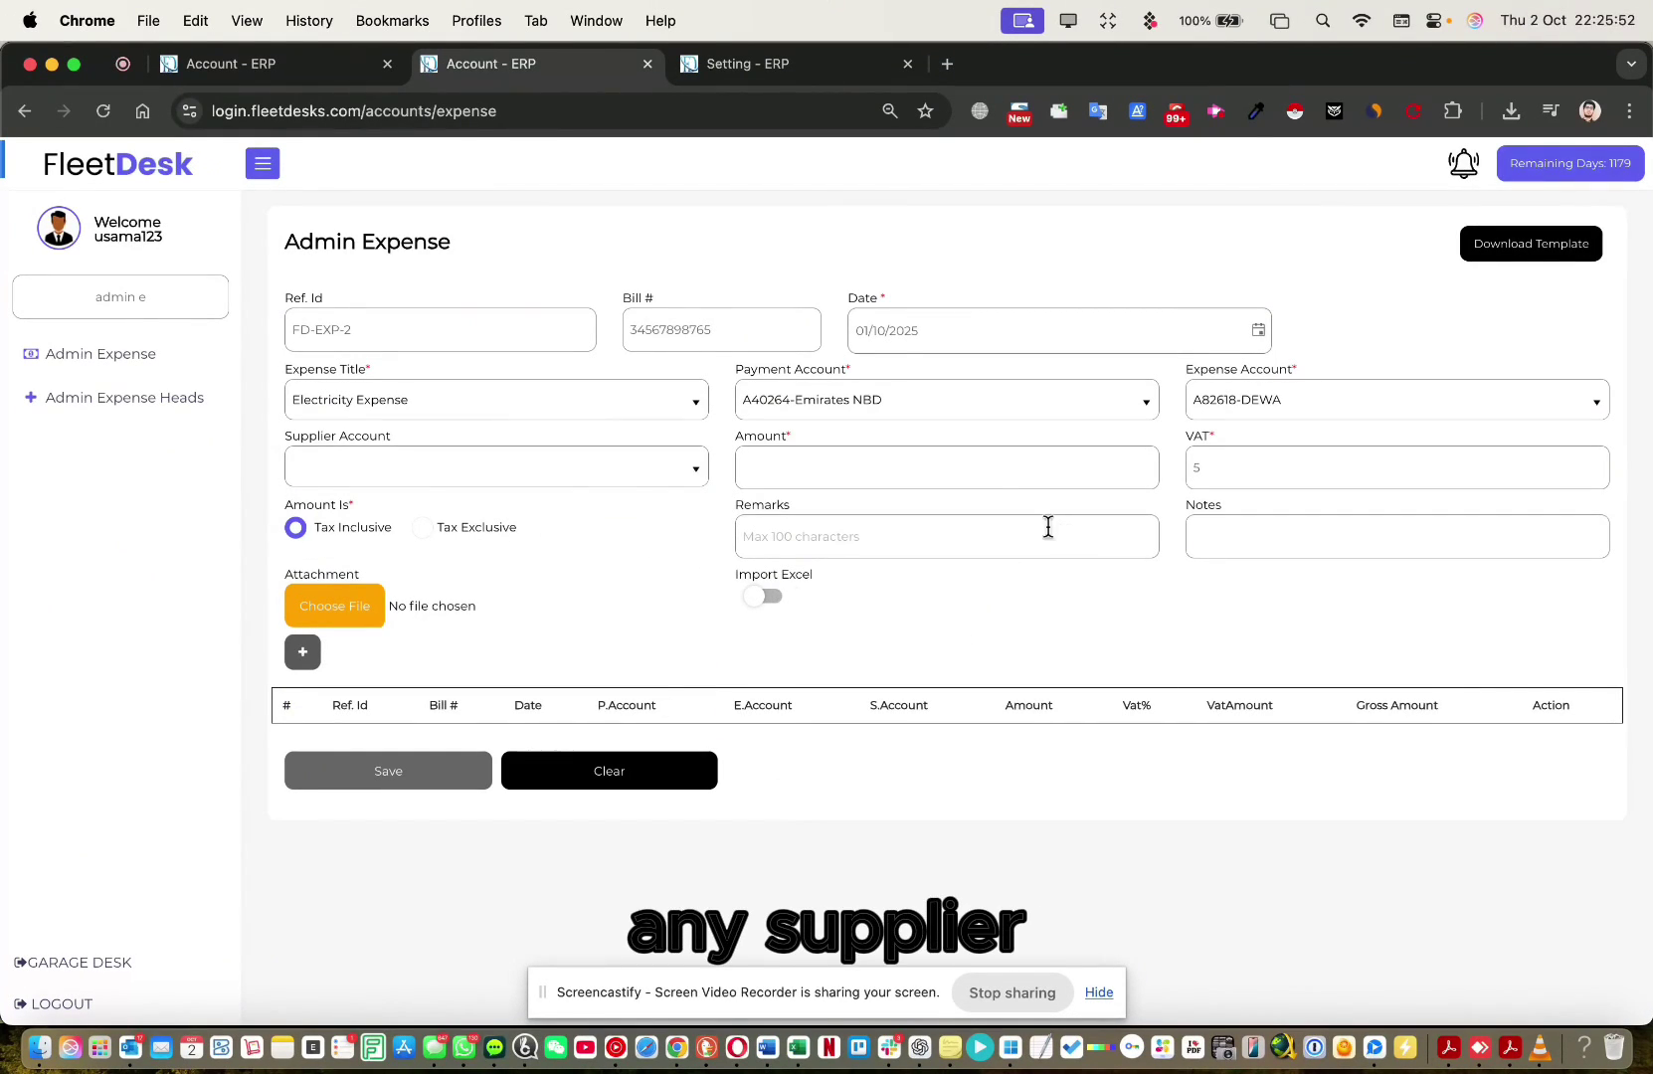
# Step: Enter an expense amount of 420 and review the VAT rate and the tax-inclusive and tax-exclusive options
pyautogui.click(983, 480)
pyautogui.write('420')
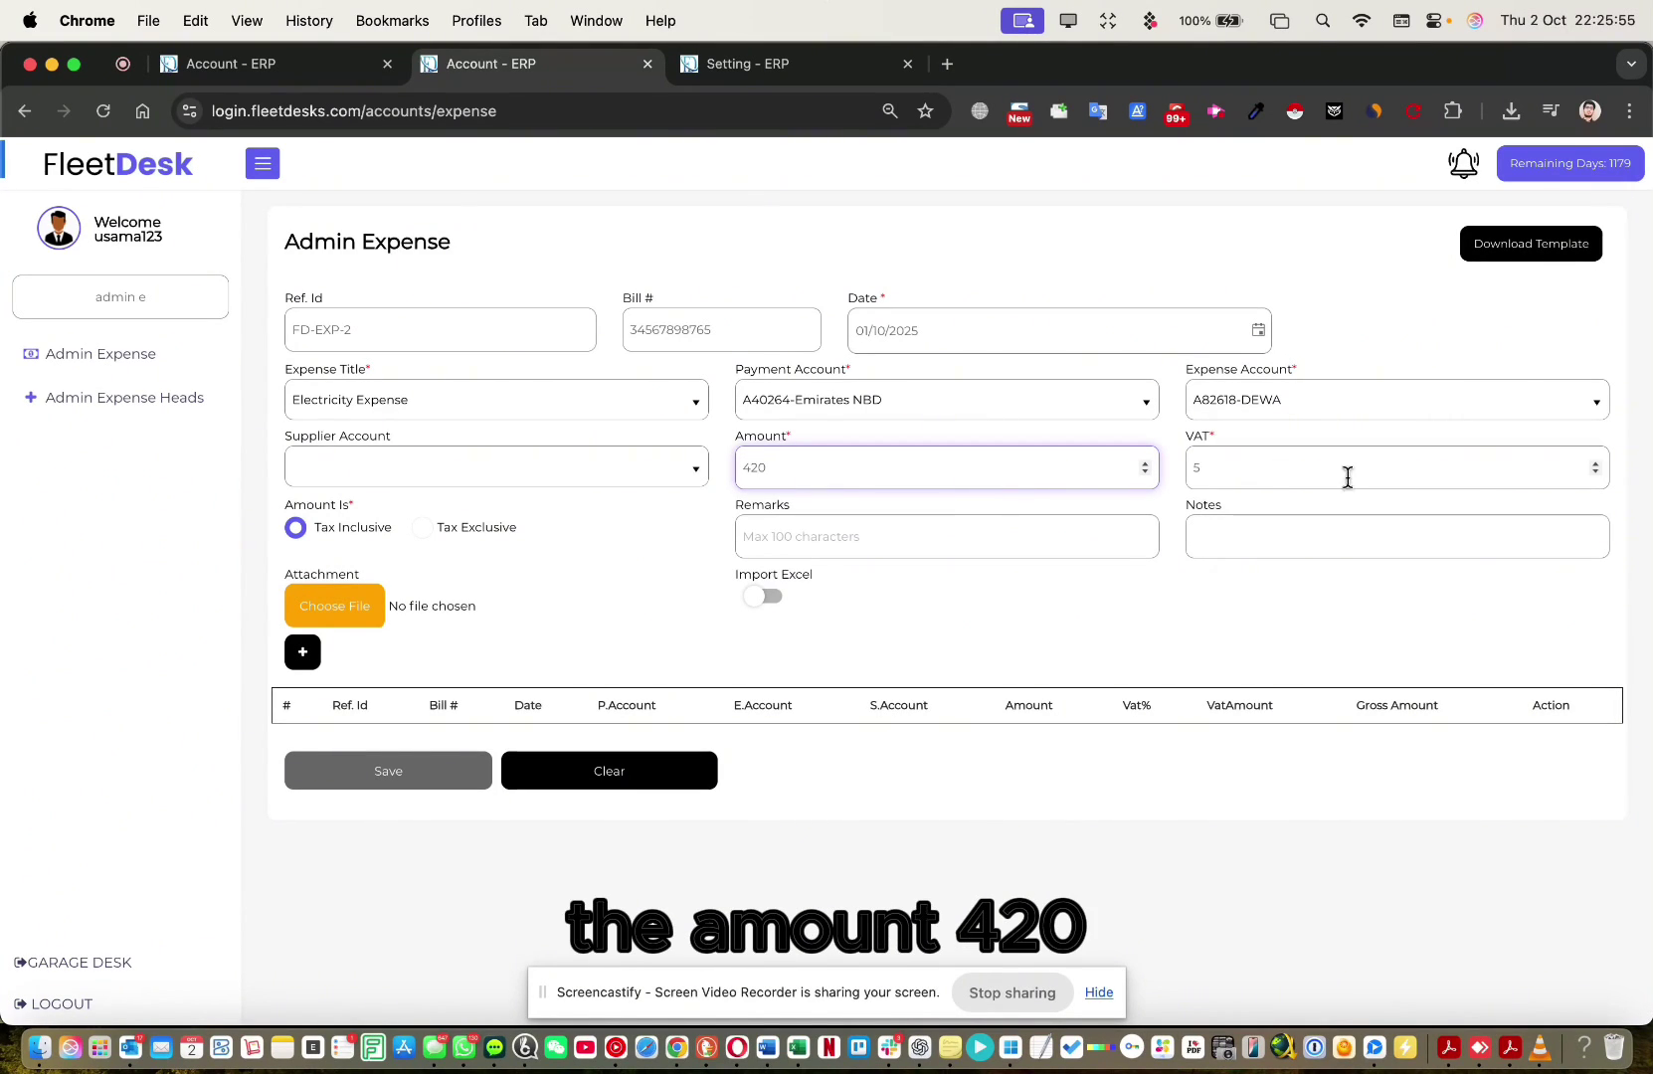
pyautogui.click(1201, 466)
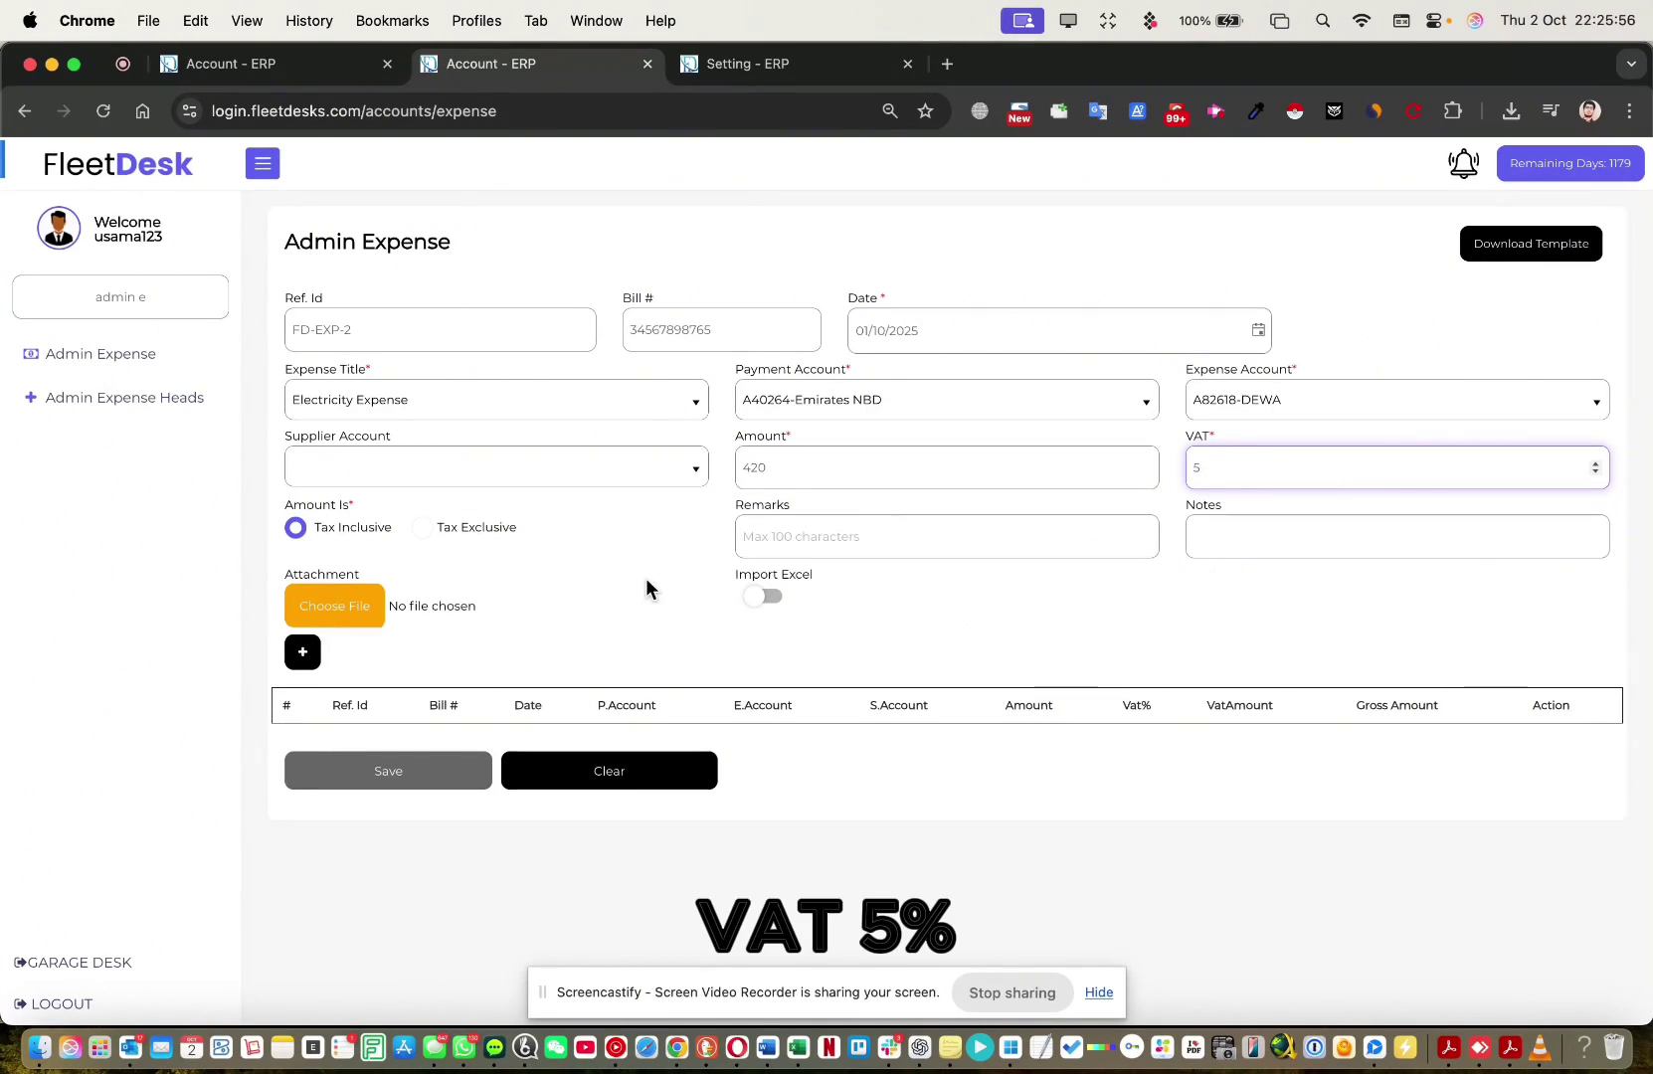
pyautogui.click(974, 475)
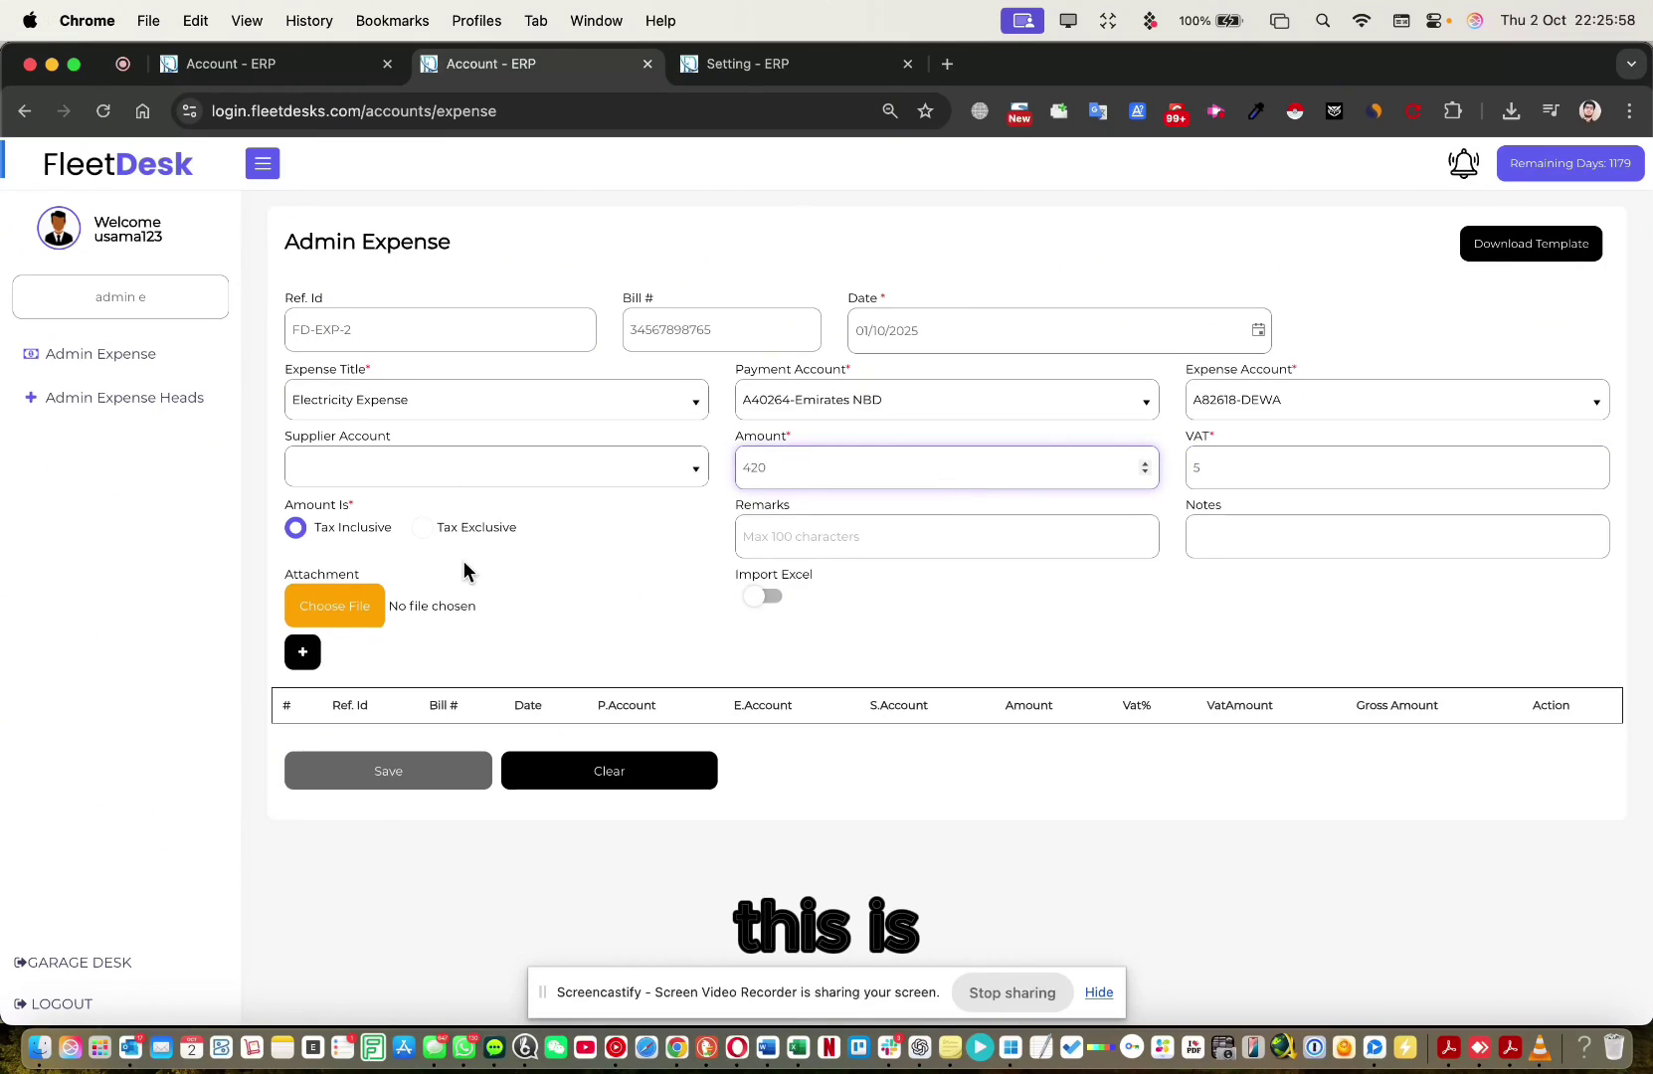
pyautogui.click(375, 537)
pyautogui.moveTo(376, 537); pyautogui.dragTo(314, 537)
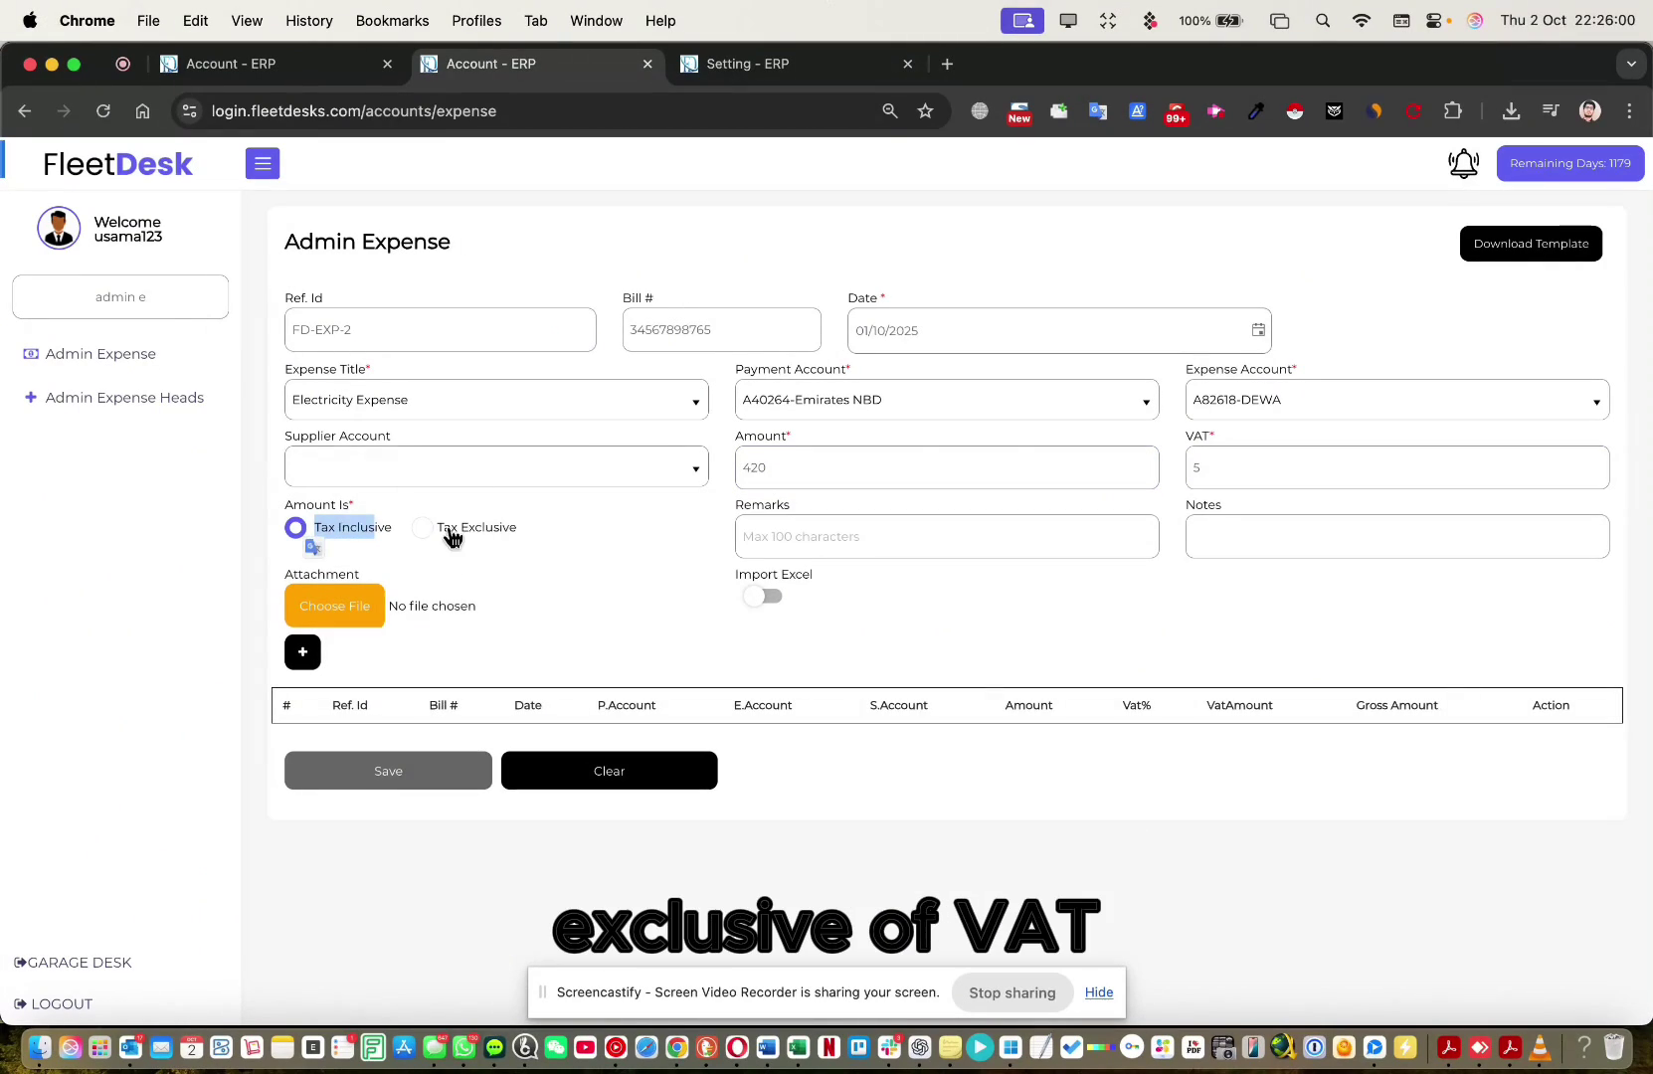
pyautogui.moveTo(450, 532); pyautogui.dragTo(535, 538)
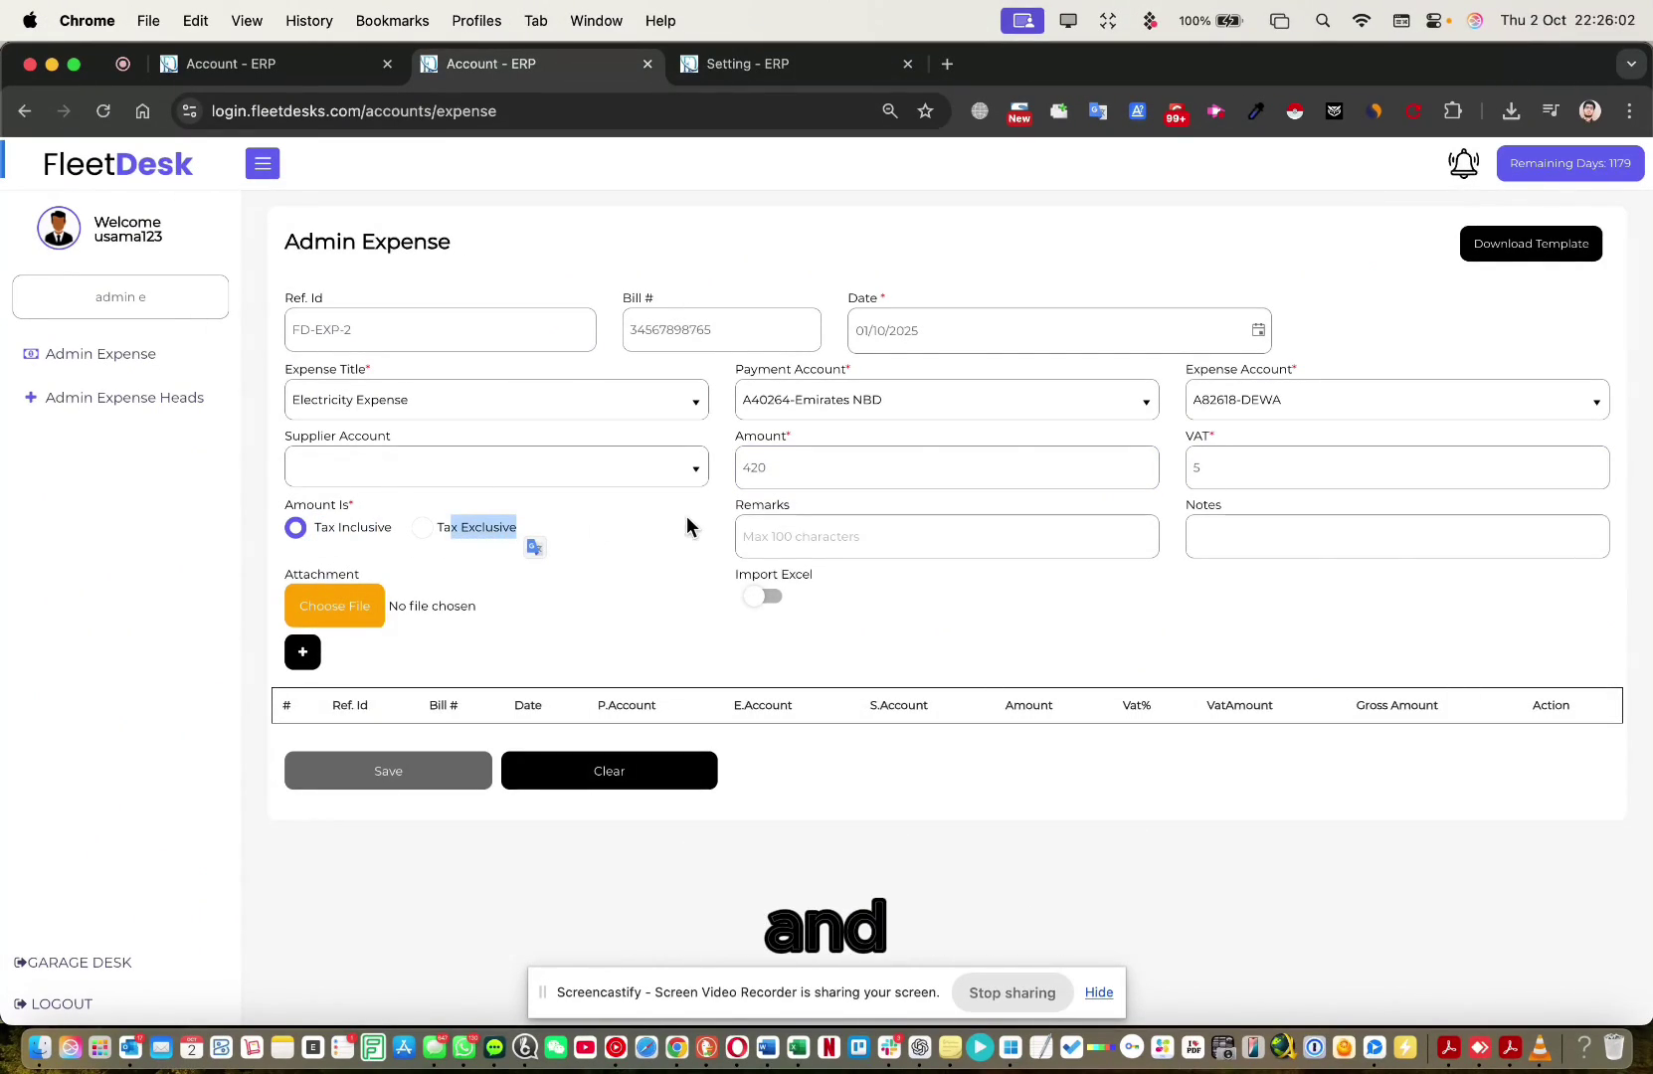
# Step: Try a VAT rate of 0 for the expense and set it back to 5
pyautogui.click(1316, 458)
pyautogui.press('BackSpace')
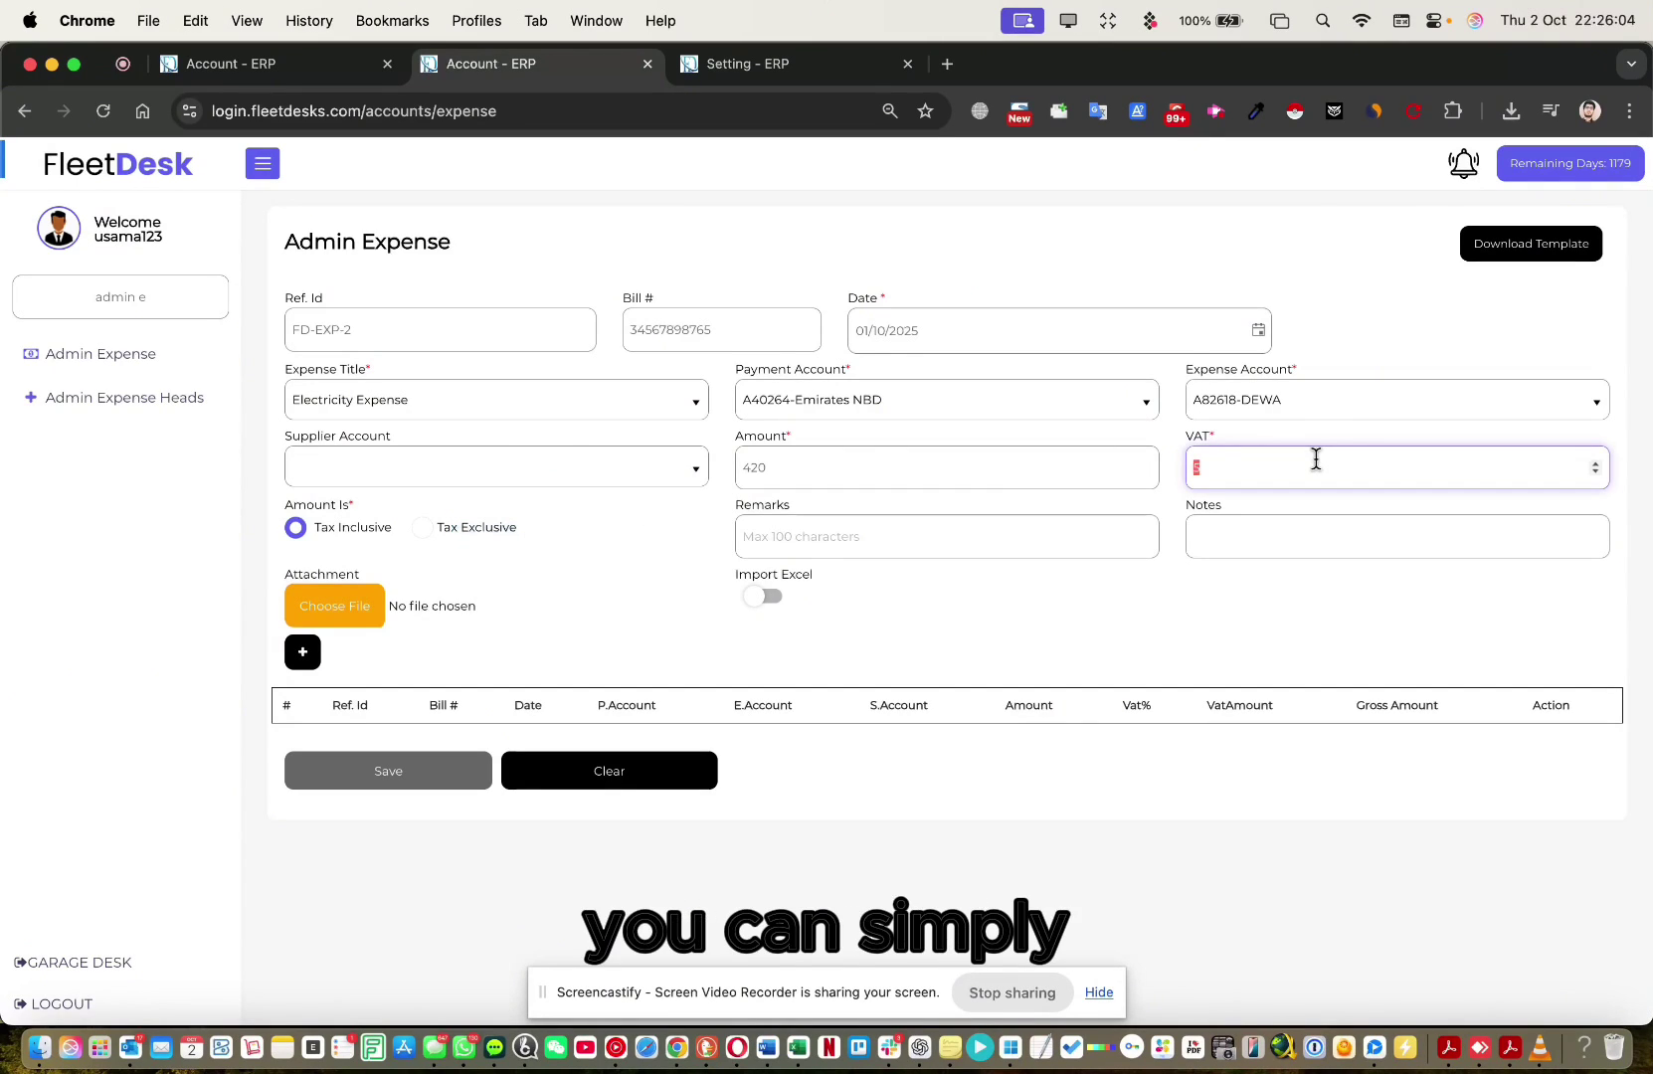
pyautogui.write('0')
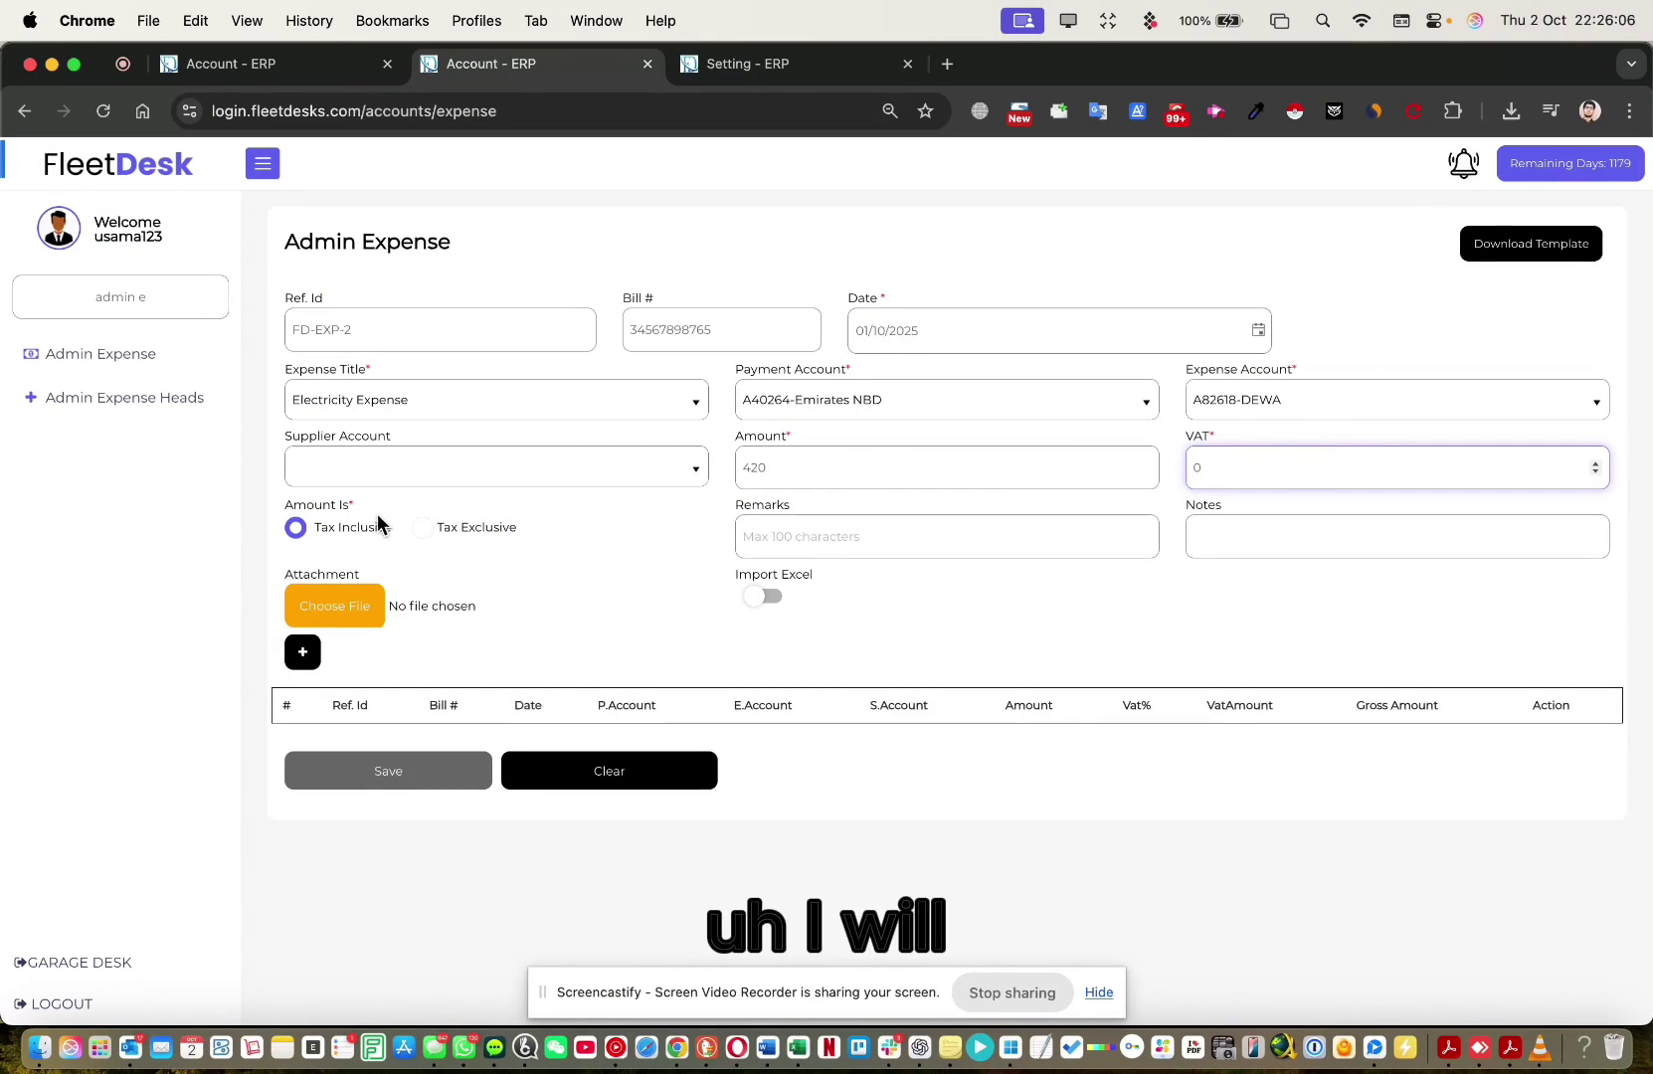
pyautogui.press('BackSpace')
pyautogui.write('5')
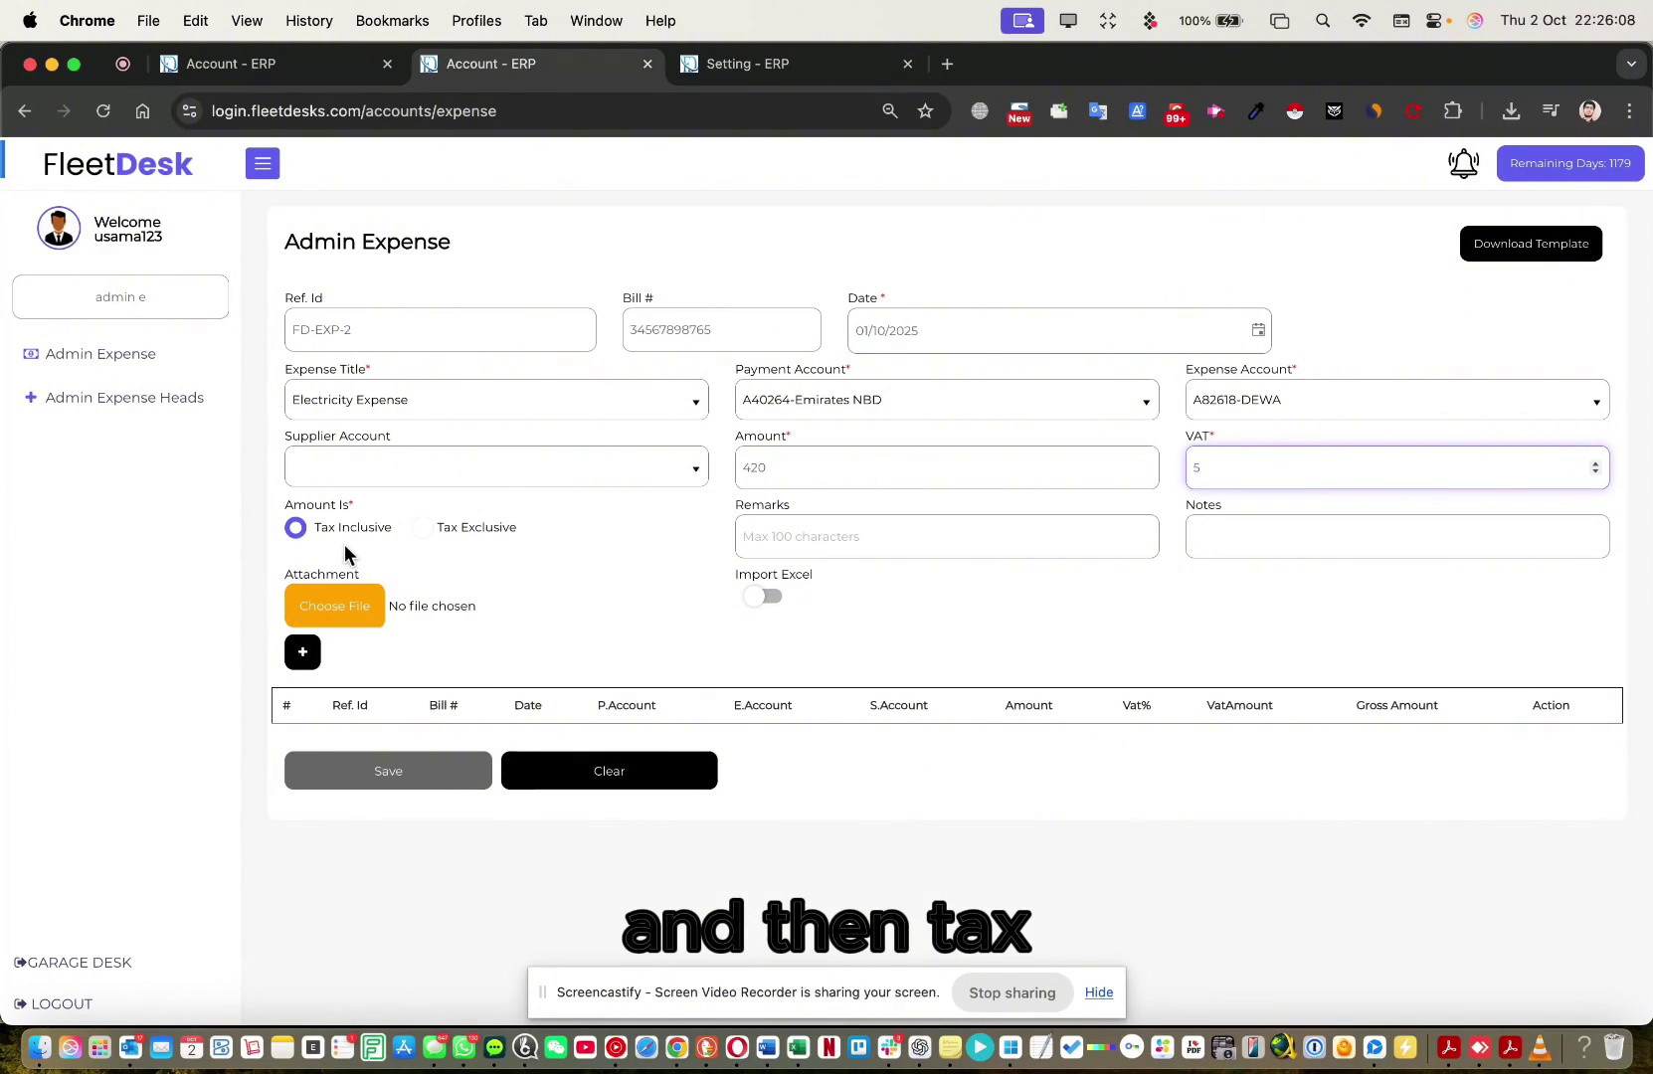
# Step: Enter the remarks "DEWA September 25" and the notes "jddkd" for the expense
pyautogui.click(914, 539)
pyautogui.write('DEWA September 25')
pyautogui.press('Tab')
pyautogui.write('jddkd')
# Step: Attach the file QT-251559.pdf from the Downloads folder to the expense
pyautogui.click(334, 608)
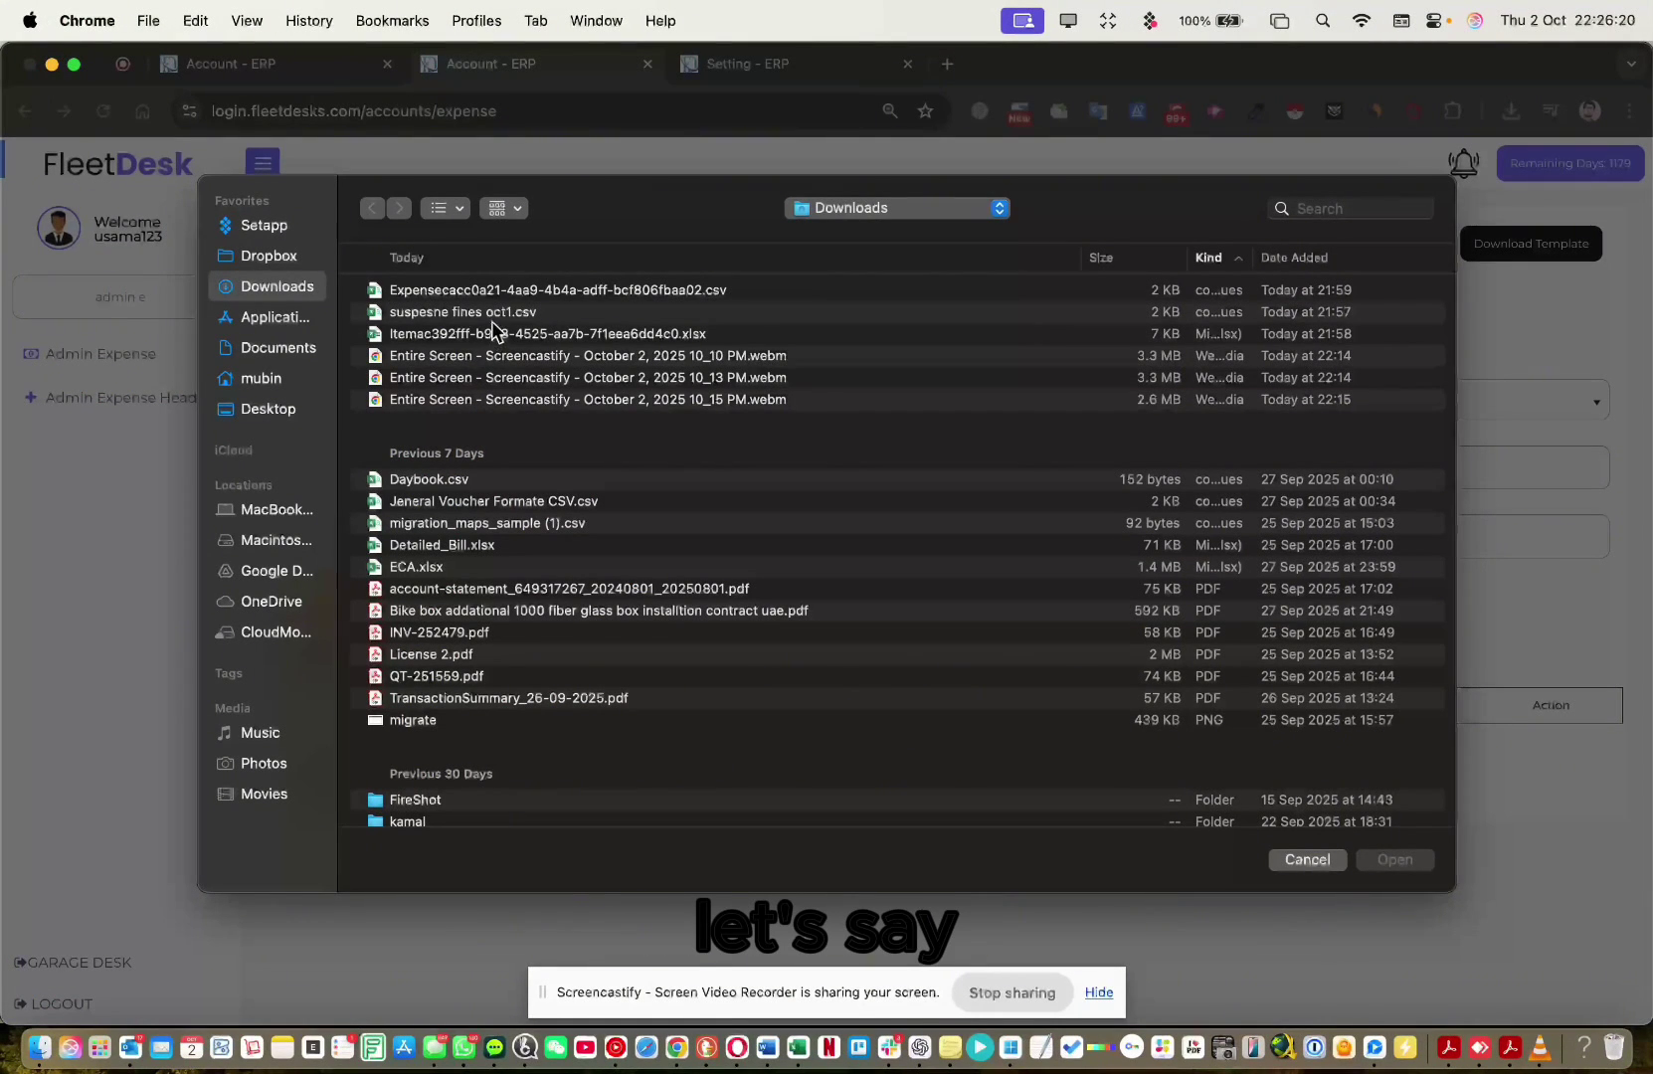
pyautogui.click(440, 676)
pyautogui.doubleClick(440, 677)
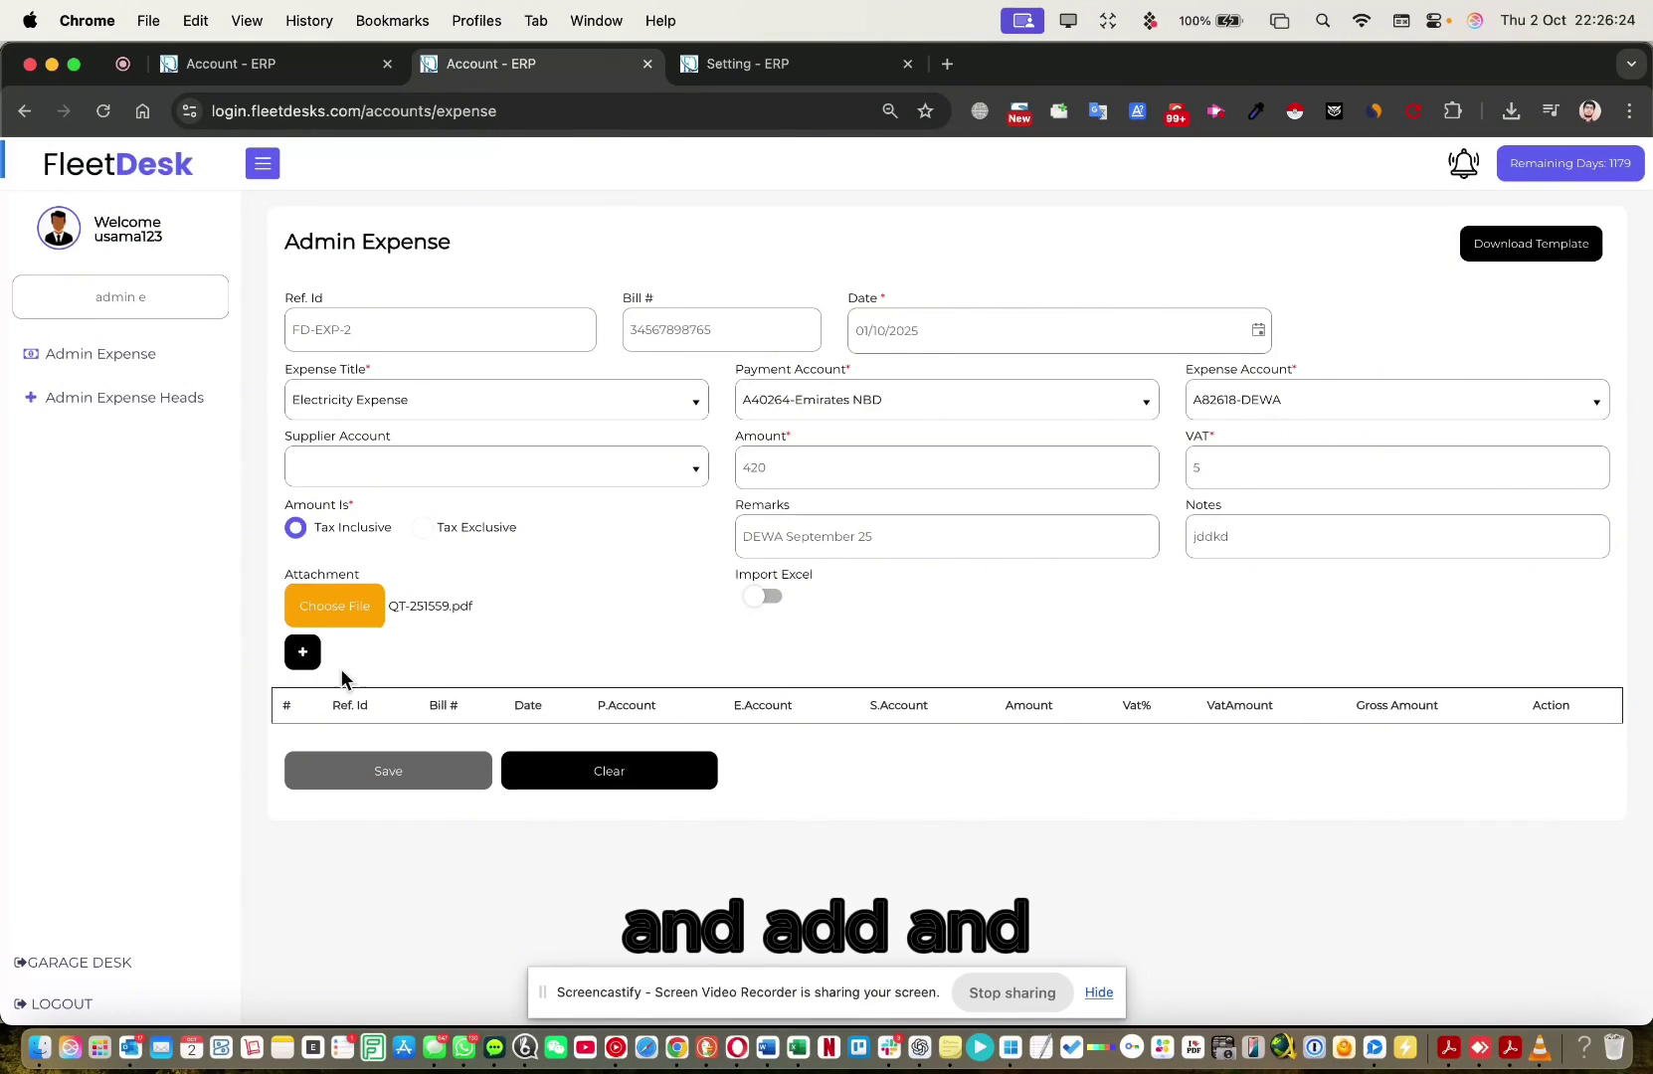
# Step: Add the completed electricity expense to the entry table and save it
pyautogui.click(305, 657)
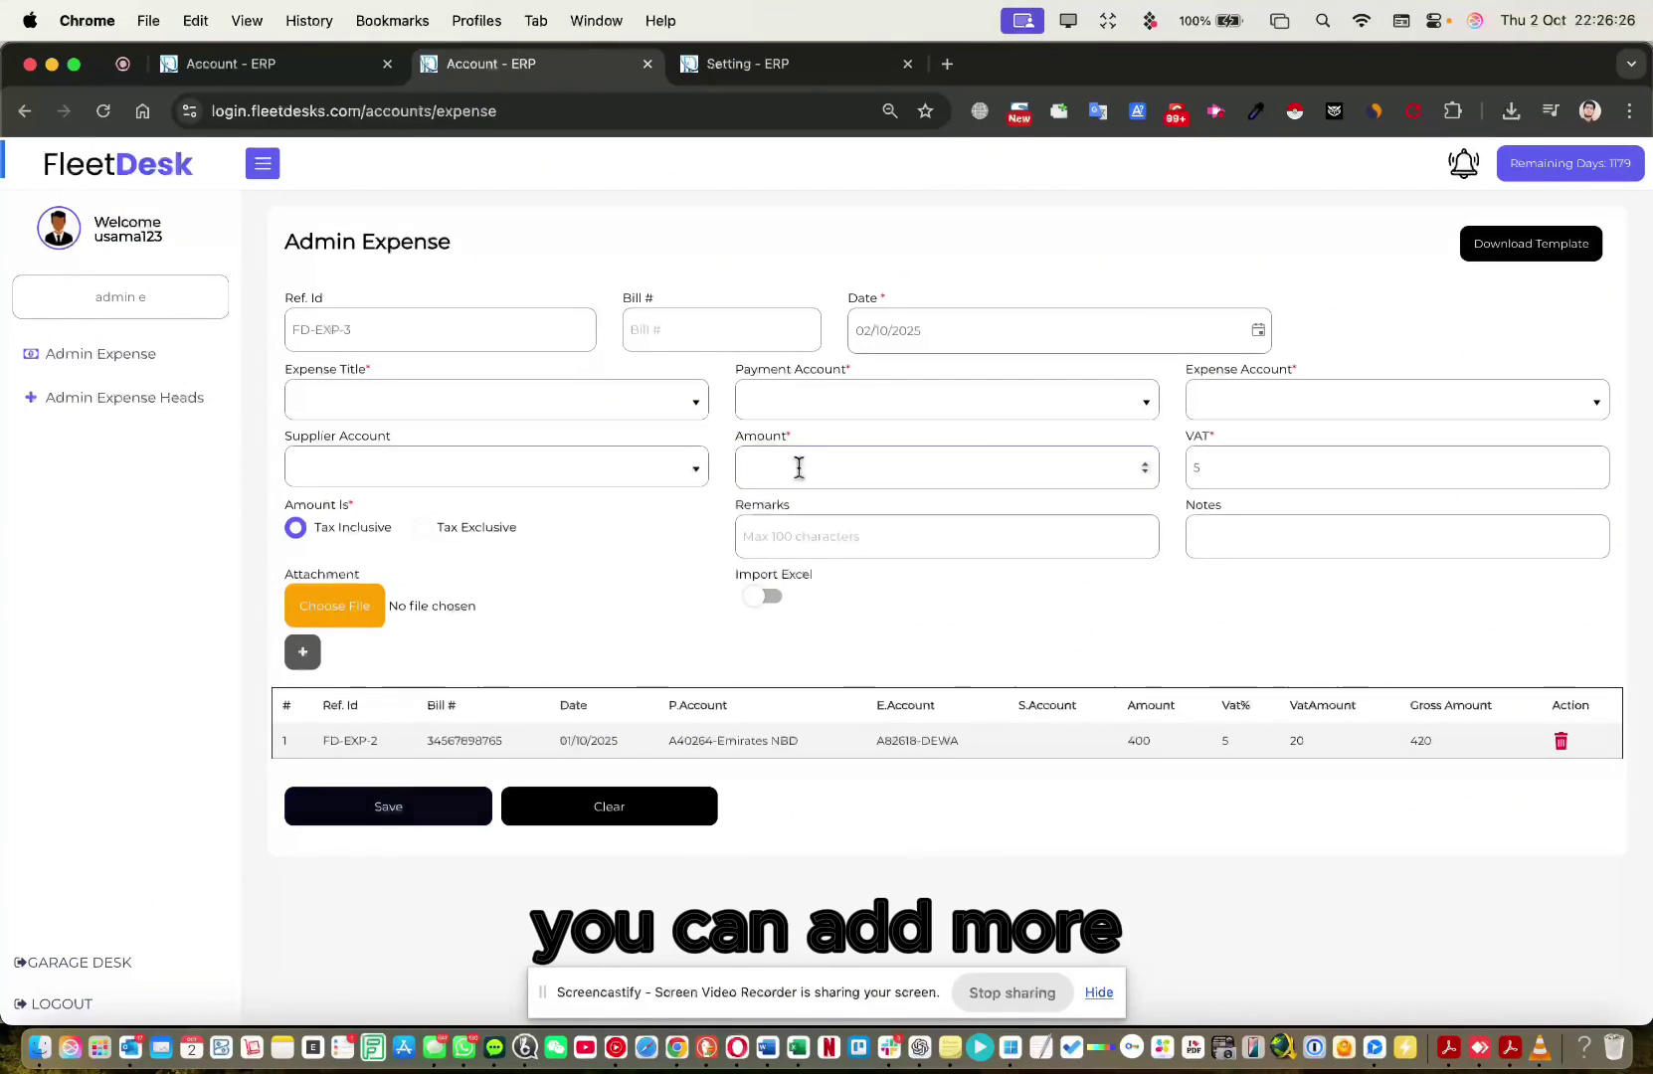
pyautogui.click(377, 812)
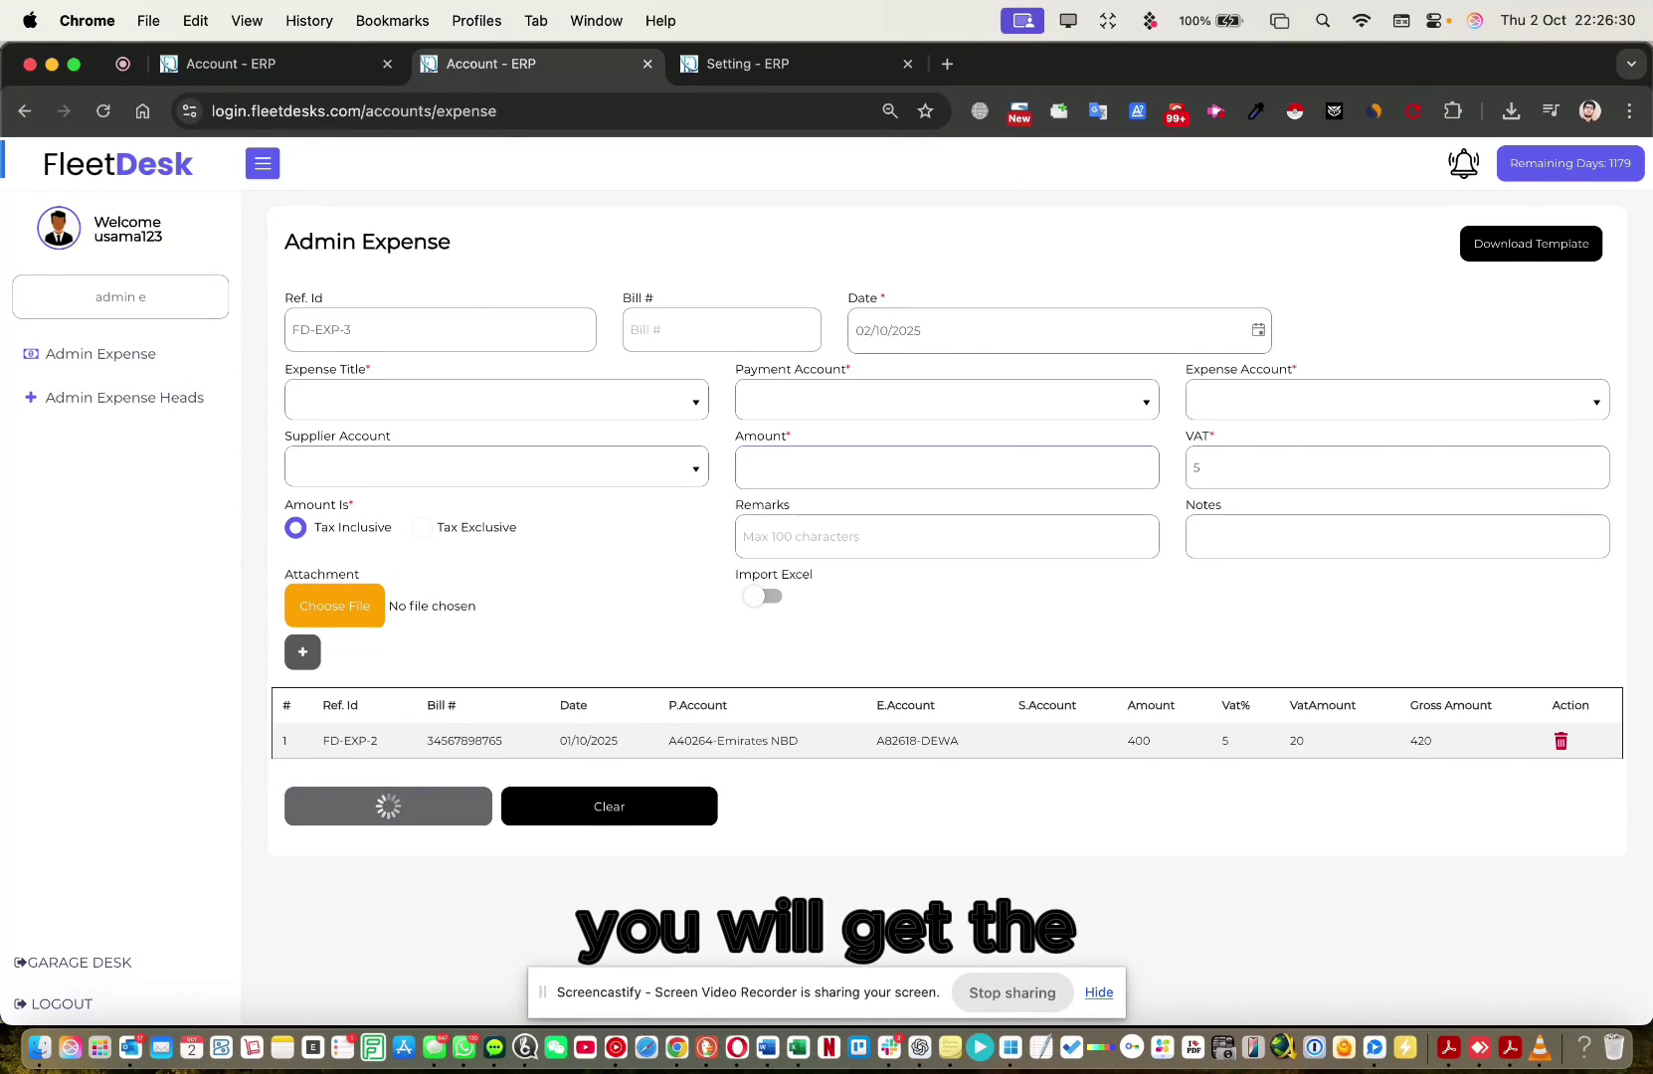
# Step: Open the Admin Expense list and review the accounts and amount of the newly saved expense record
pyautogui.click(142, 360)
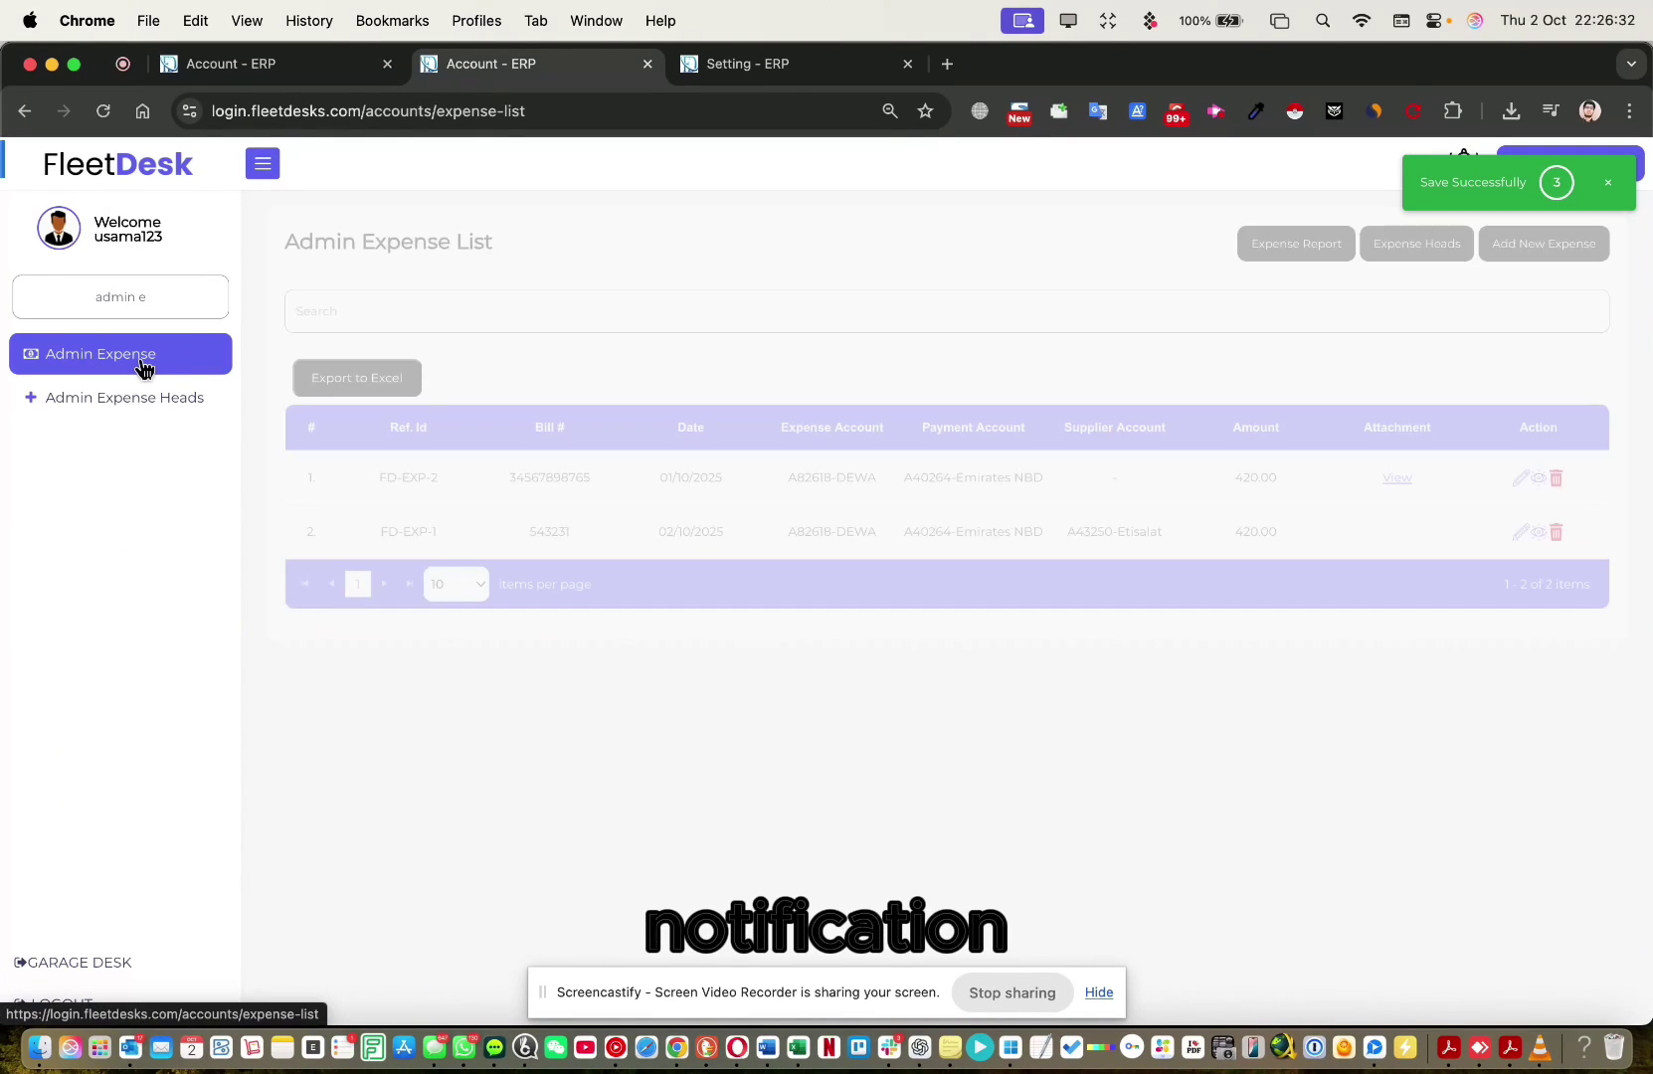
pyautogui.moveTo(417, 487); pyautogui.dragTo(1133, 491)
pyautogui.click(1179, 494)
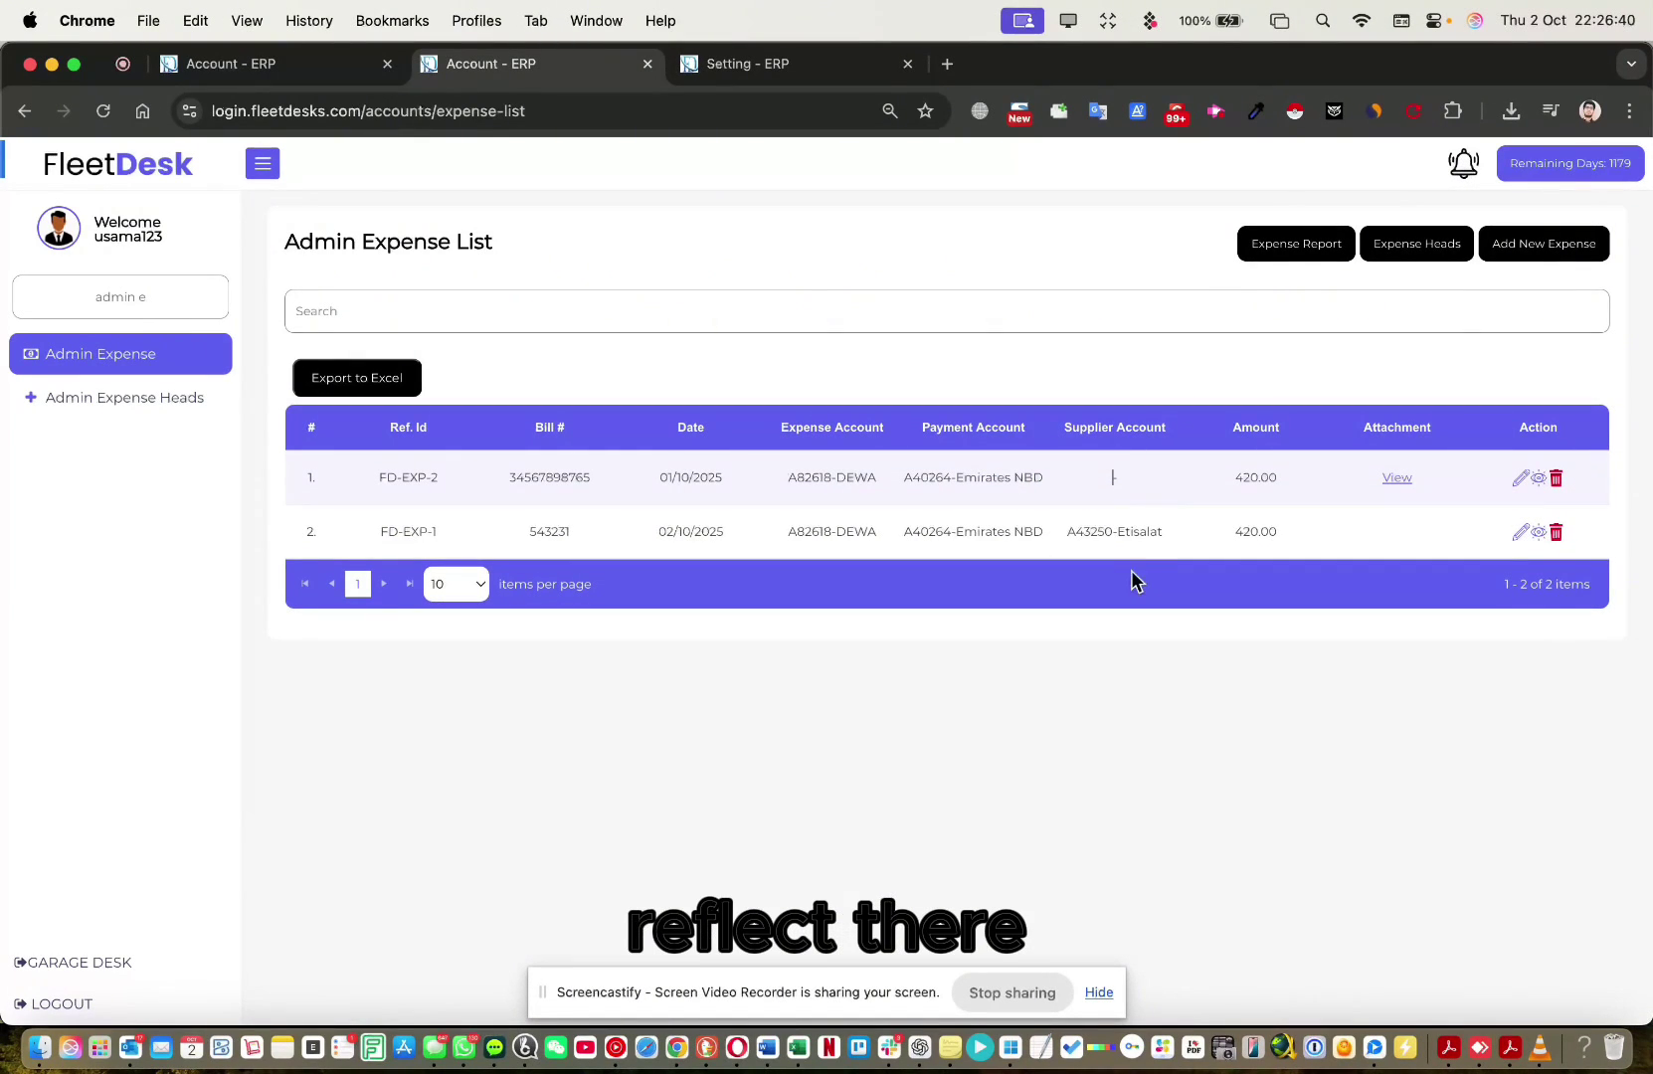
pyautogui.click(1189, 490)
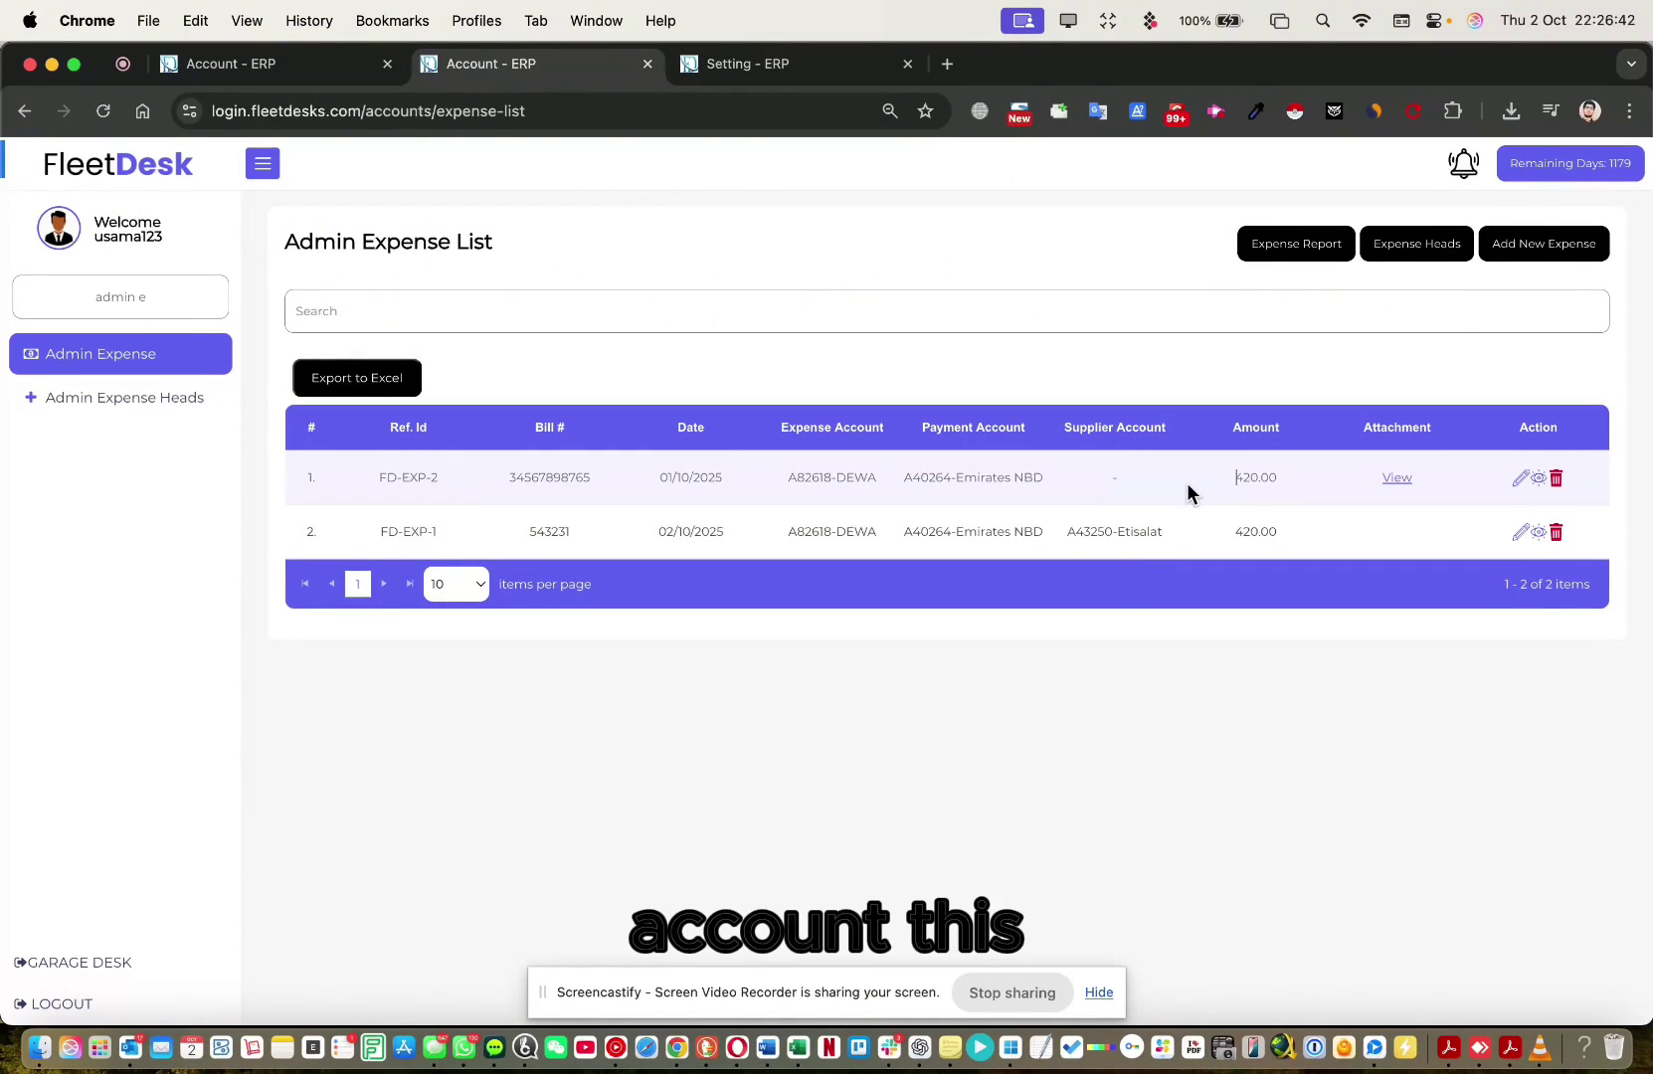